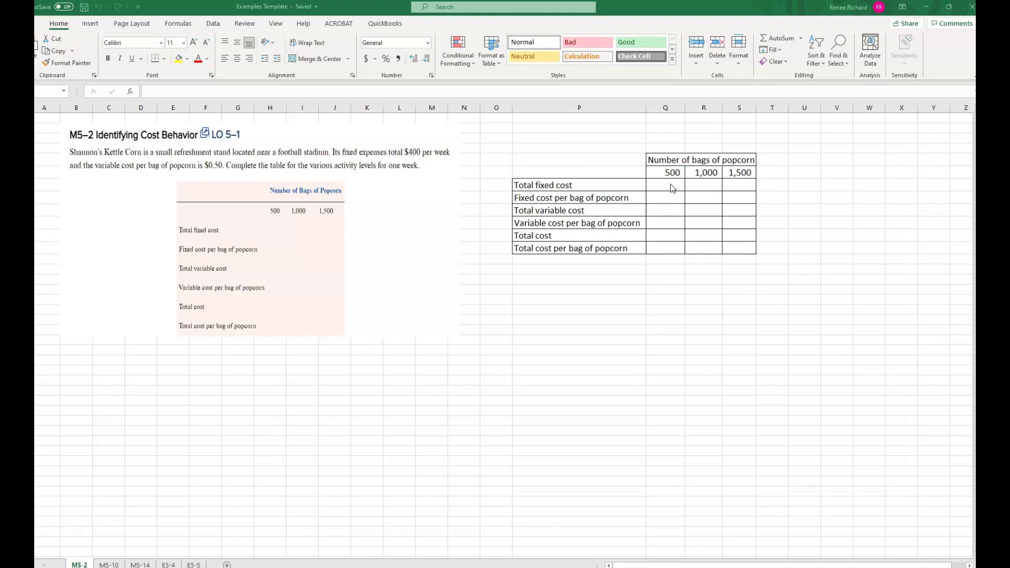
Step: Enter 400 as the total fixed cost for the 500, 1,000 and 1,500 bag levels
{"action": "left_click", "coordinate": [670, 188]}
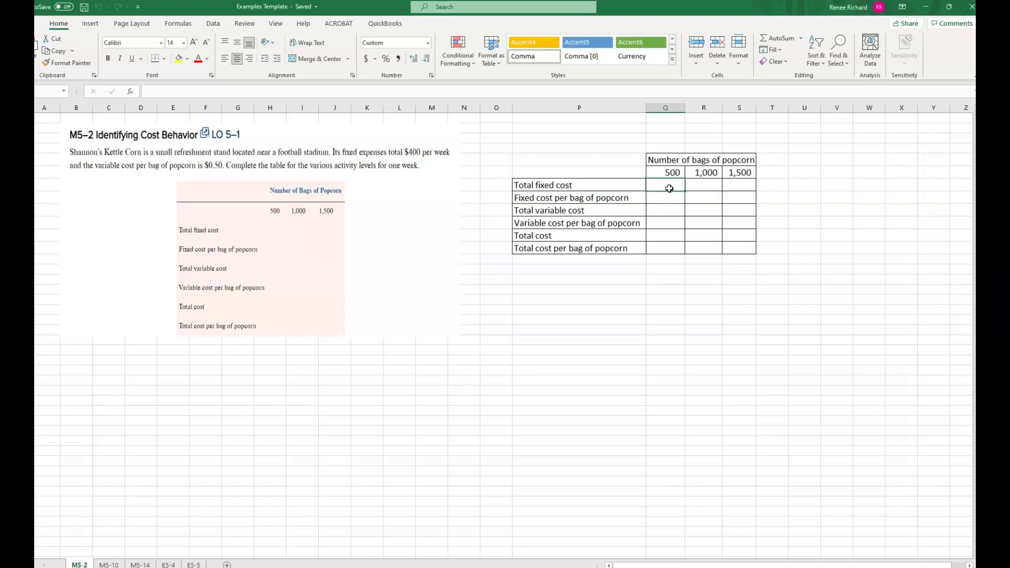
{"action": "type", "text": "40"}
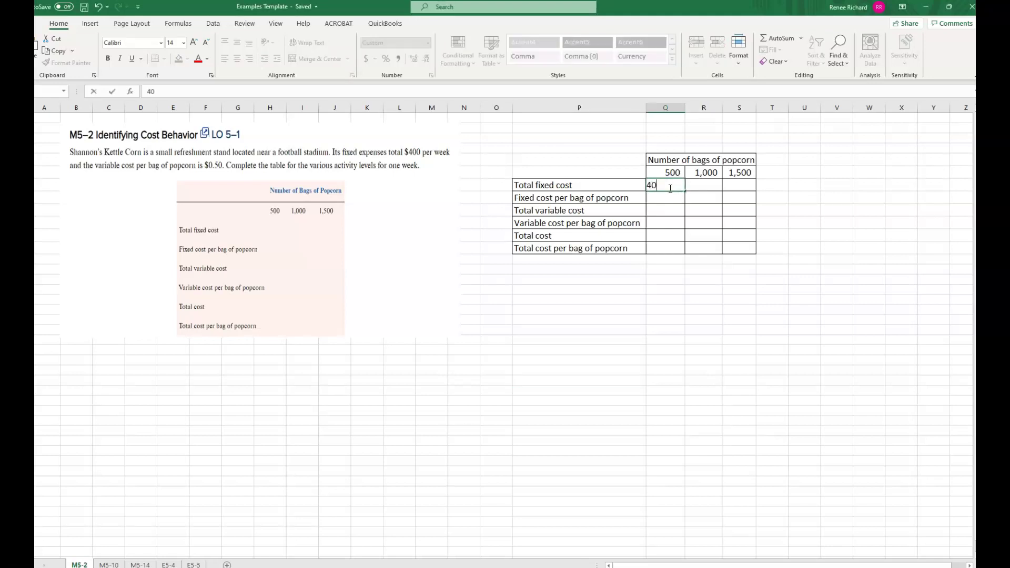
{"action": "type", "text": "0"}
{"action": "key", "text": "Tab"}
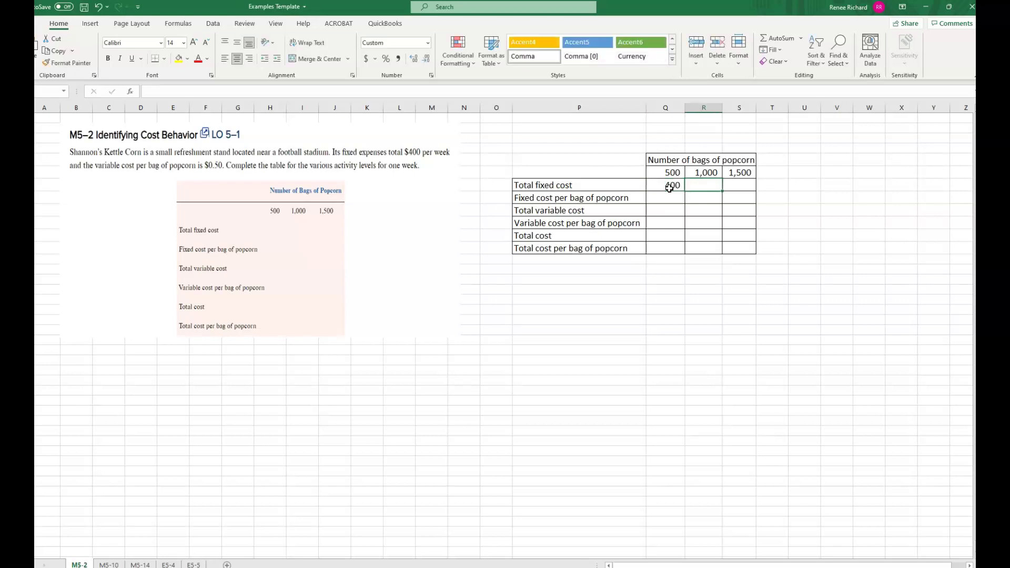
{"action": "type", "text": "400"}
{"action": "key", "text": "Tab"}
{"action": "type", "text": "4"}
{"action": "key", "text": "Return"}
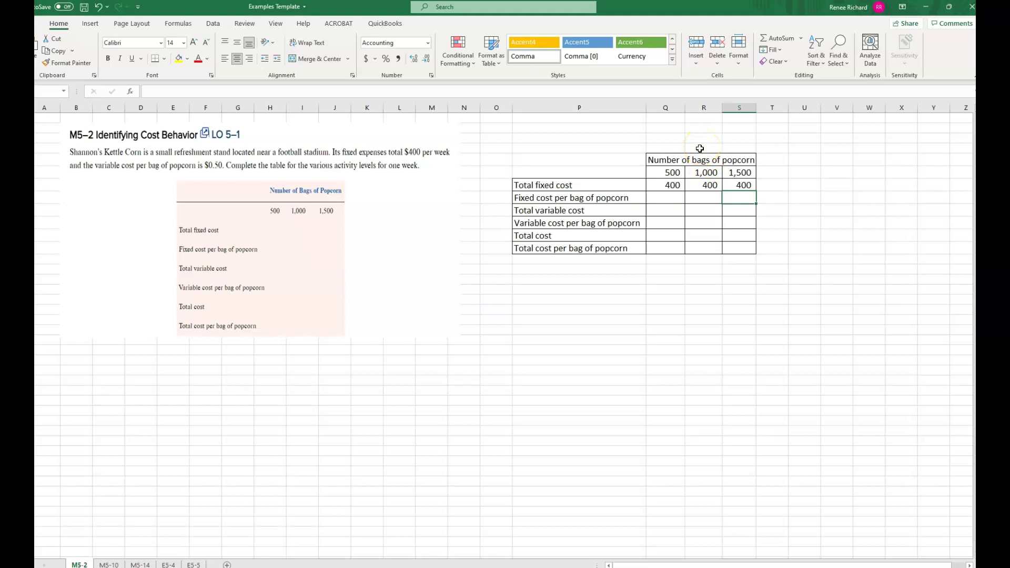
Step: Calculate the fixed cost per bag for 500 bags in Q8 with the formula +Q7/Q6
{"action": "left_click", "coordinate": [663, 196]}
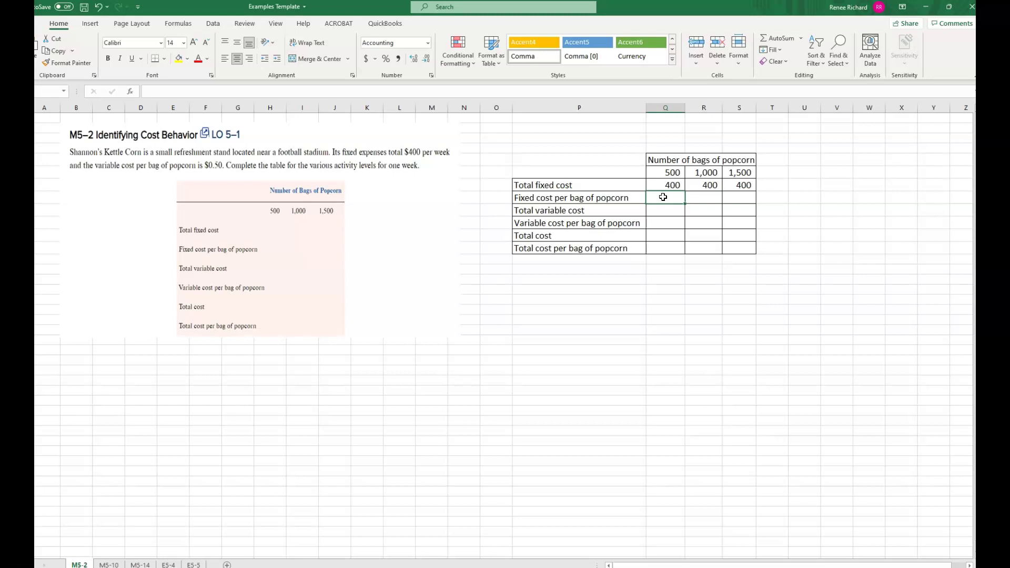
{"action": "left_click", "coordinate": [672, 198]}
{"action": "left_click", "coordinate": [673, 198]}
{"action": "type", "text": "+"}
{"action": "left_click", "coordinate": [672, 185]}
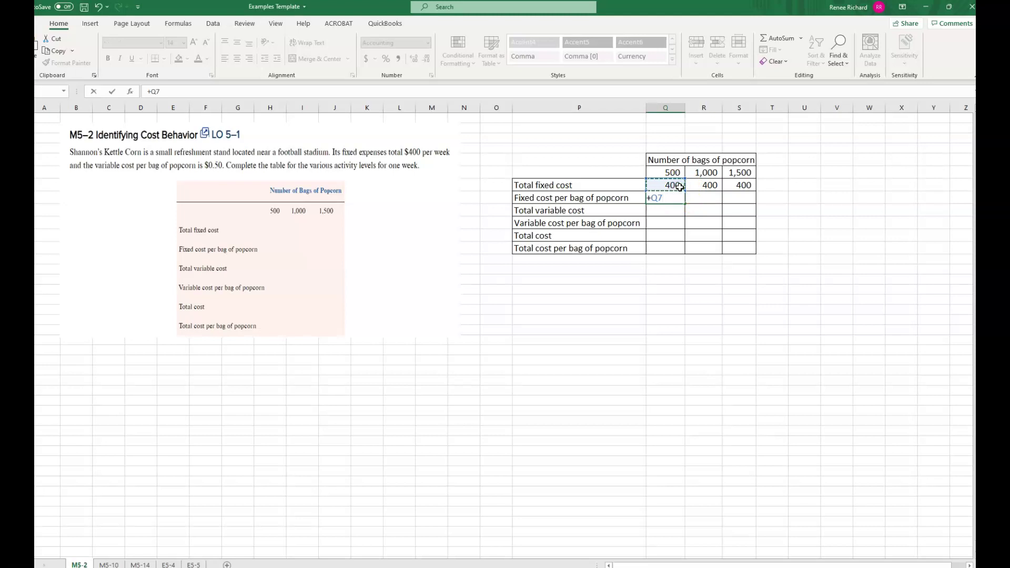
{"action": "type", "text": "/"}
{"action": "left_click", "coordinate": [665, 172]}
{"action": "key", "text": "Return"}
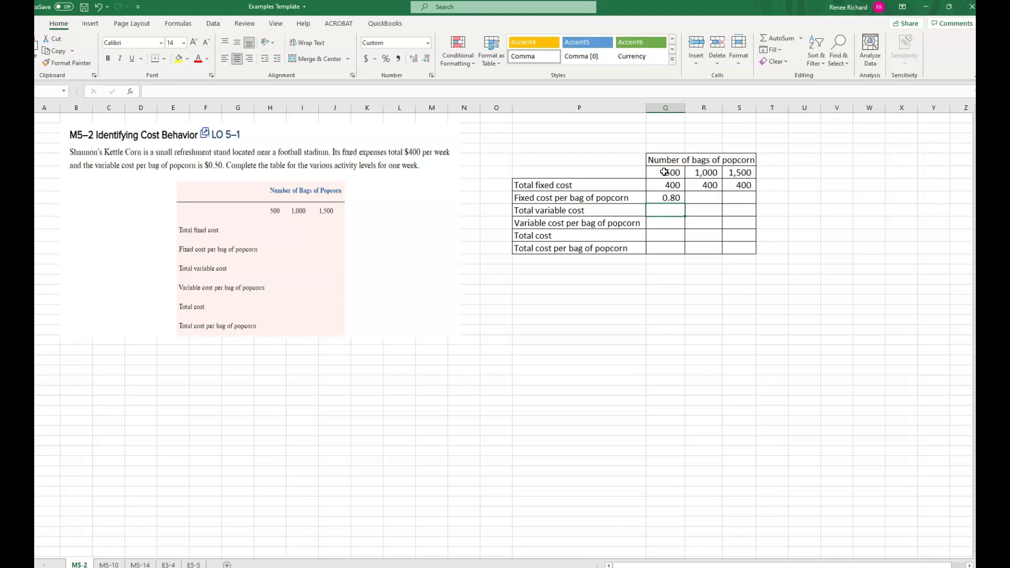
Step: Calculate the fixed cost per bag for 1,000 bags in R8 with the formula +R7/R6
{"action": "left_click", "coordinate": [700, 194]}
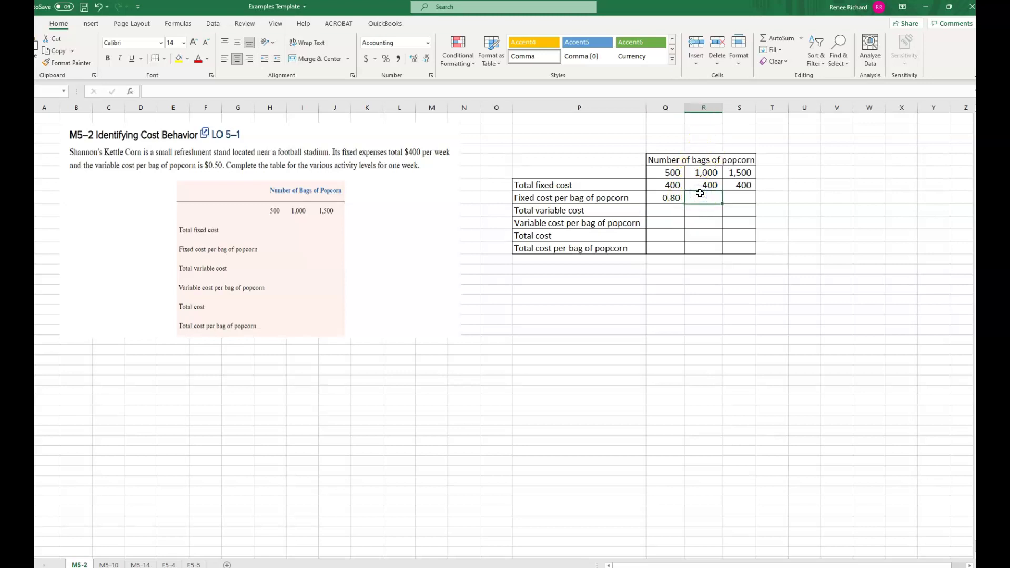
{"action": "type", "text": "+"}
{"action": "left_click", "coordinate": [698, 186]}
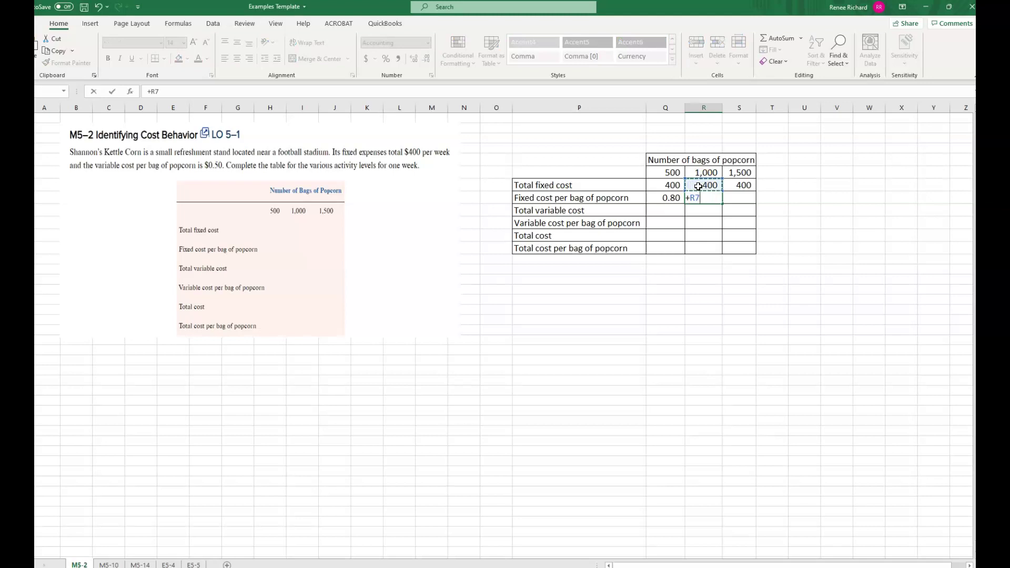
{"action": "type", "text": "/"}
{"action": "left_click", "coordinate": [699, 174]}
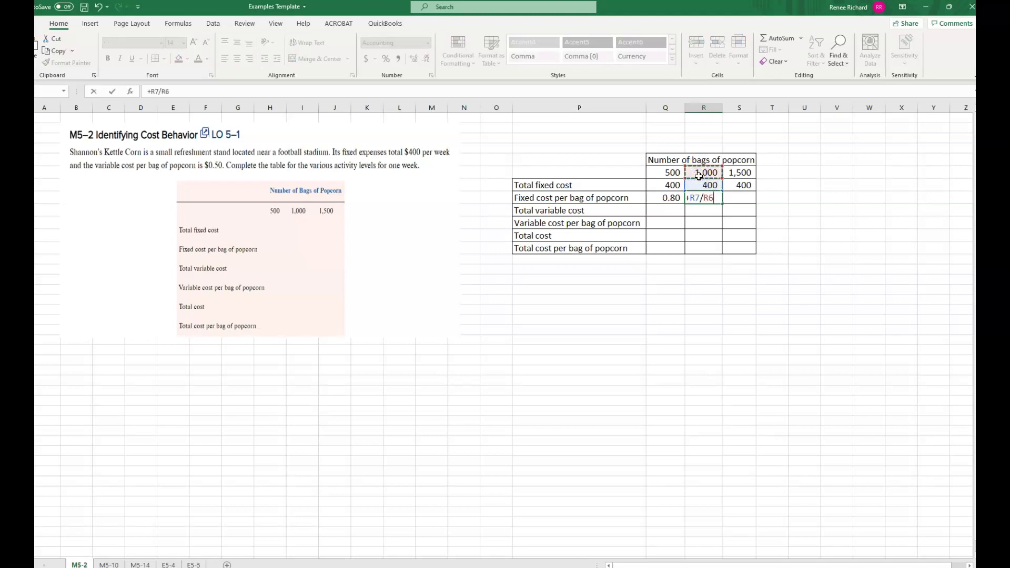
{"action": "key", "text": "Return"}
Step: Calculate the fixed cost per bag for 1,500 bags in S8 by dividing total fixed cost S7 by the bag count S6
{"action": "left_click", "coordinate": [742, 199]}
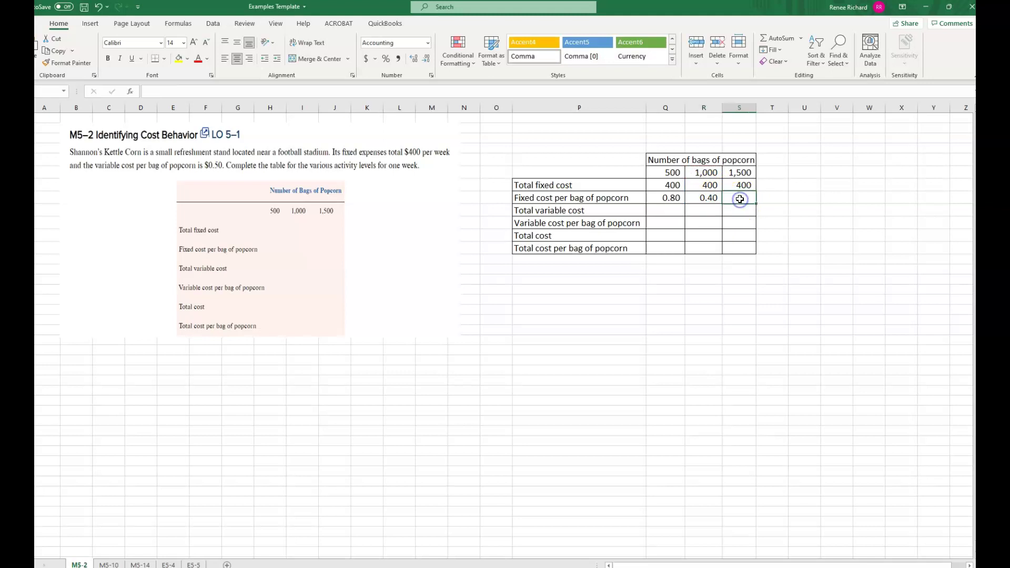
{"action": "type", "text": "+"}
{"action": "left_click", "coordinate": [749, 182]}
{"action": "type", "text": "/"}
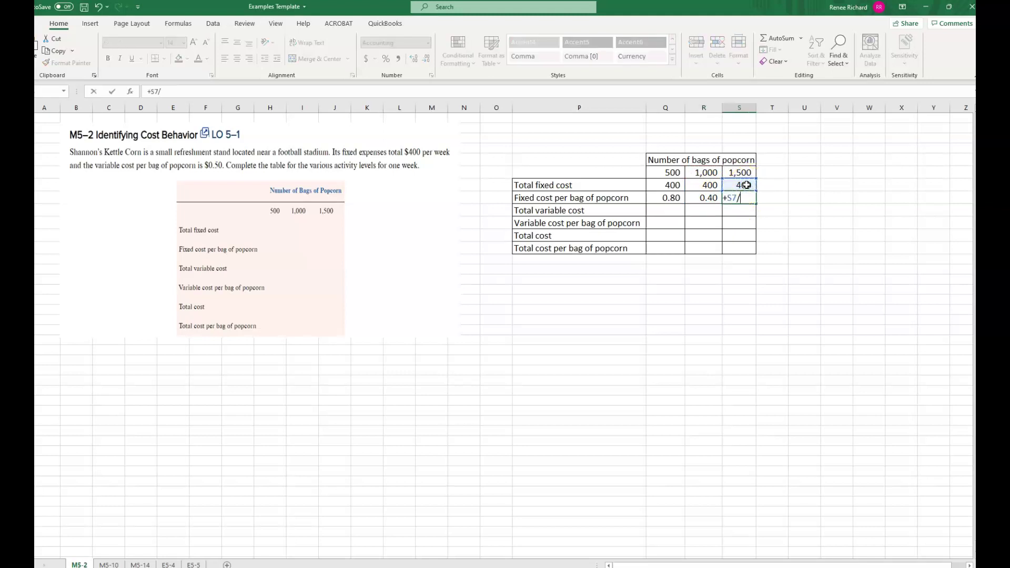
{"action": "left_click", "coordinate": [744, 167]}
{"action": "key", "text": "Return"}
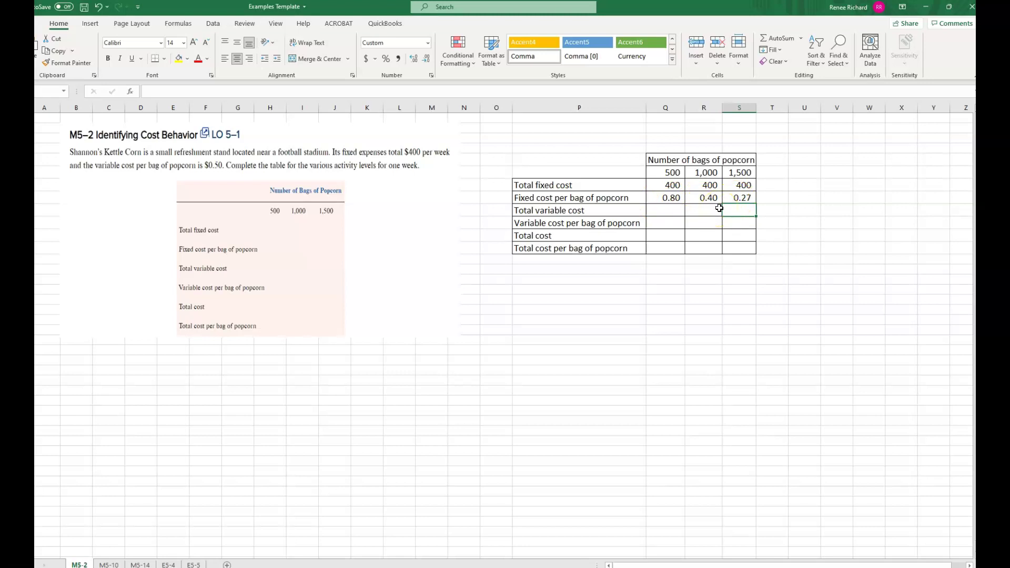
Step: Calculate the total variable cost for 500 bags in Q9 with the formula +.50*Q6
{"action": "double_click", "coordinate": [662, 213]}
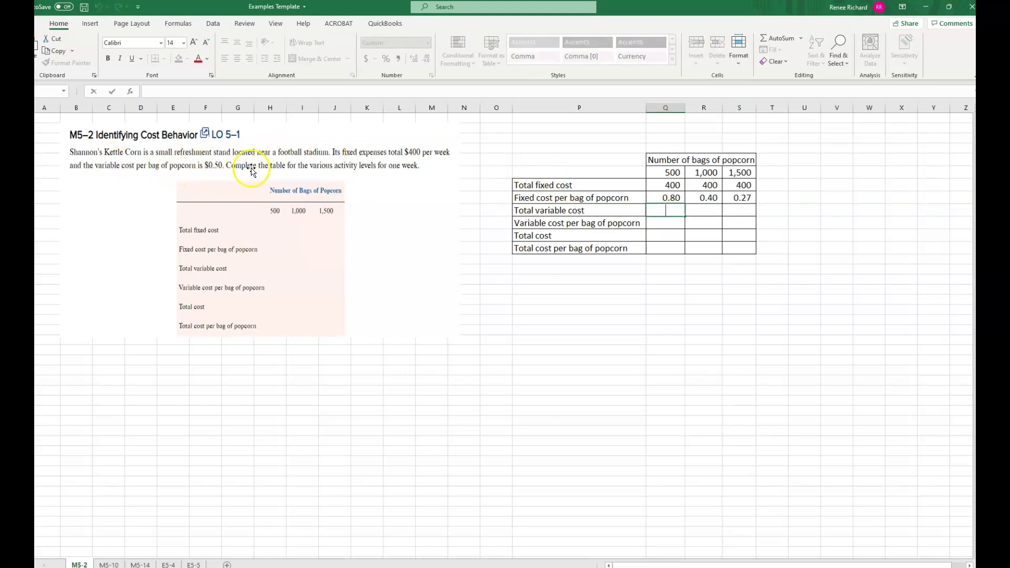
{"action": "type", "text": "+."}
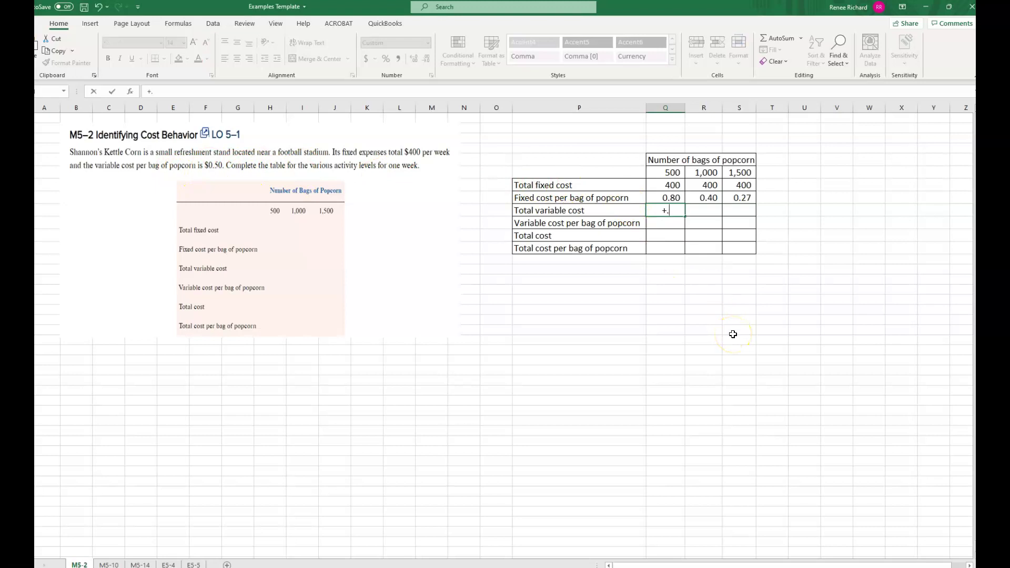
{"action": "type", "text": "50*"}
{"action": "left_click", "coordinate": [678, 173]}
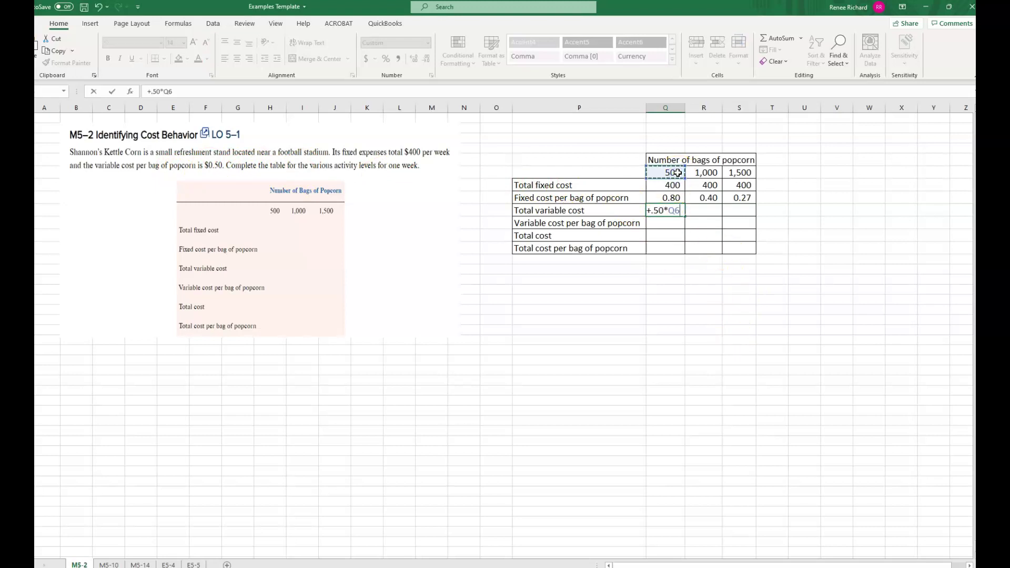
{"action": "key", "text": "Return"}
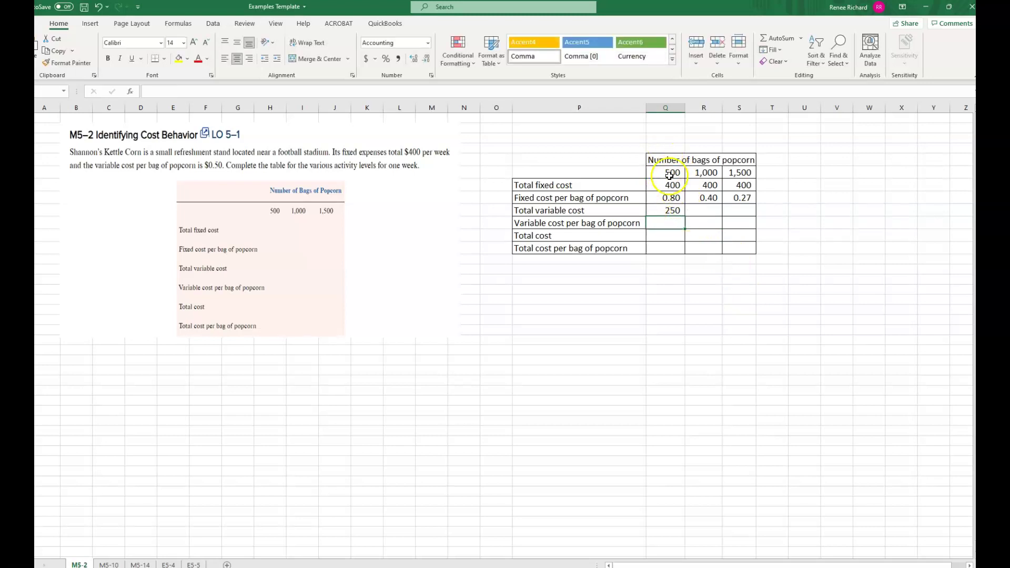
{"action": "left_click", "coordinate": [708, 212]}
{"action": "type", "text": "+.50"}
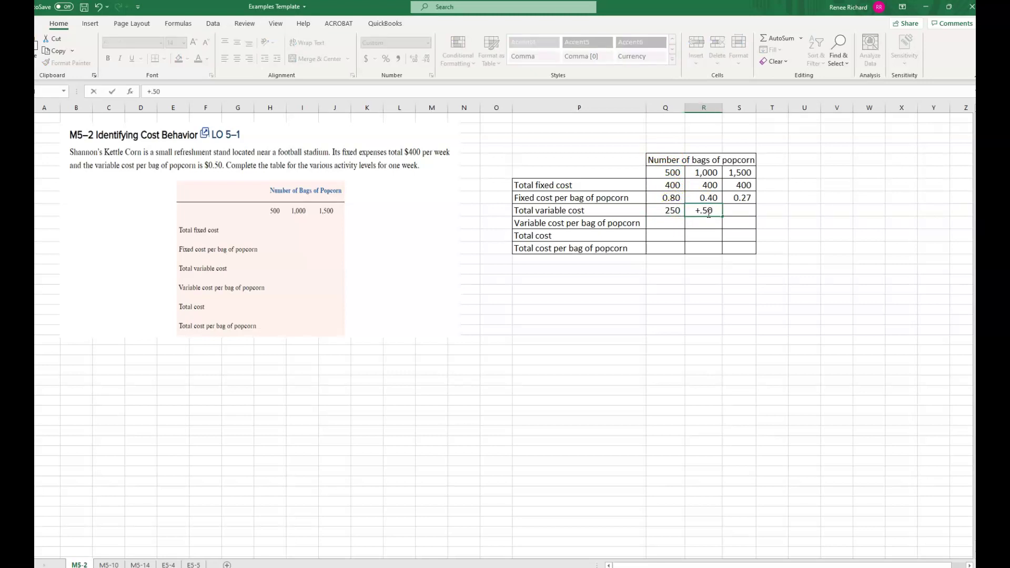
{"action": "key", "text": "Return"}
Step: Calculate the total variable cost for 1,000 bags in R9 with the formula +.50*R6
{"action": "left_click", "coordinate": [712, 212]}
{"action": "type", "text": "+.50*"}
{"action": "left_click", "coordinate": [715, 173]}
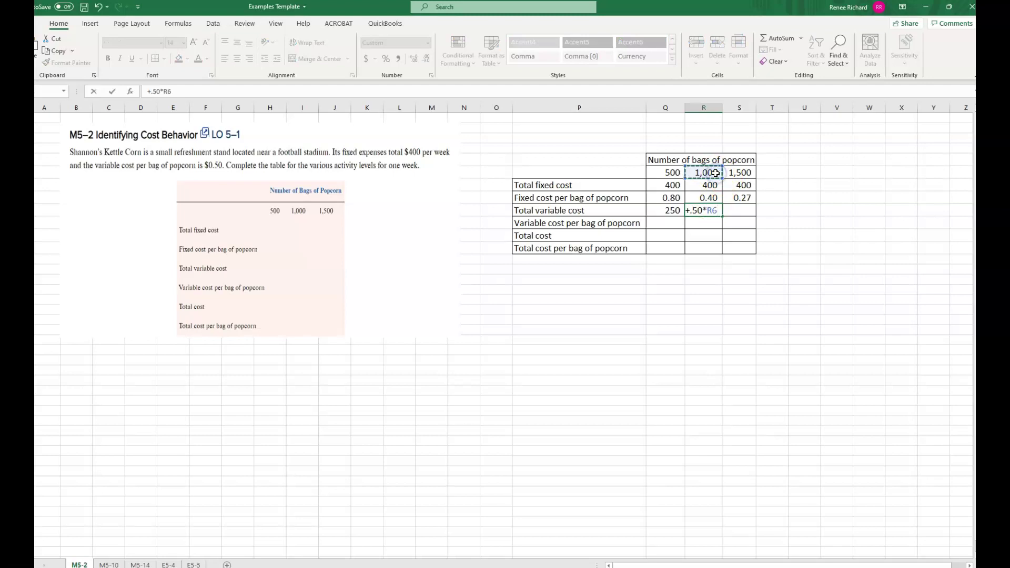
{"action": "key", "text": "Return"}
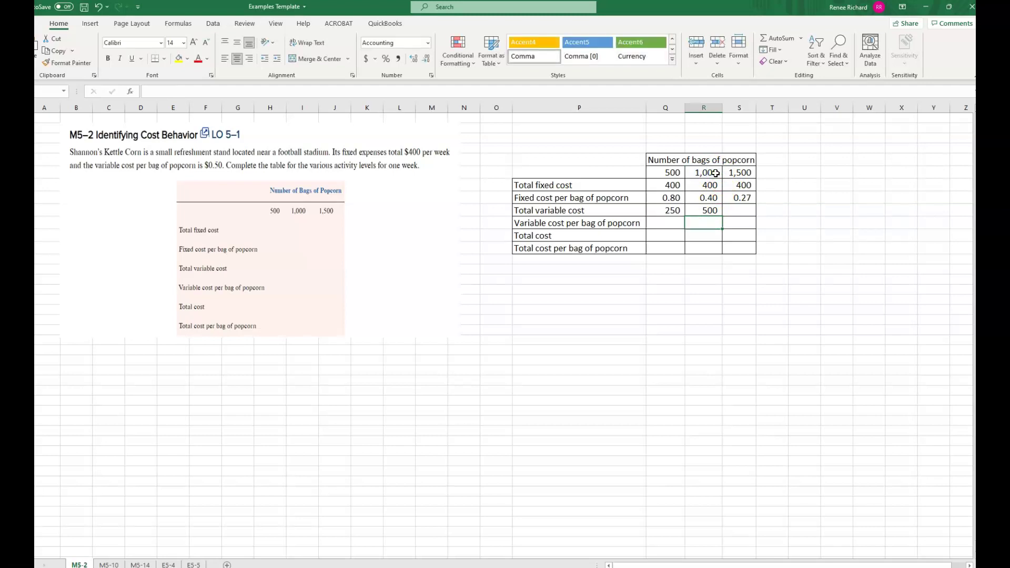
Step: Calculate the total variable cost for 1,500 bags in S9 with the formula +.50*S6
{"action": "left_click", "coordinate": [736, 212]}
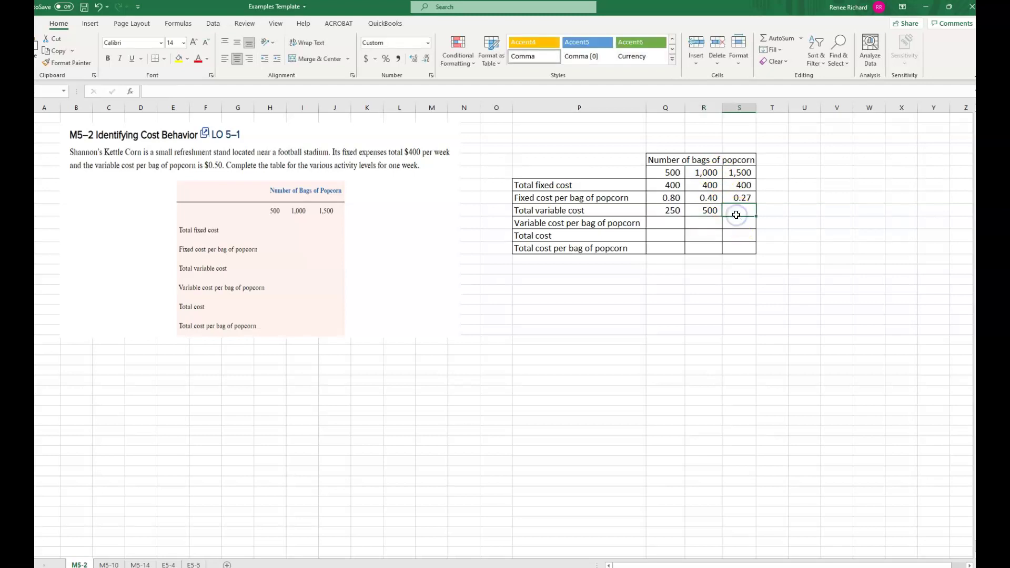
{"action": "type", "text": "+.50*"}
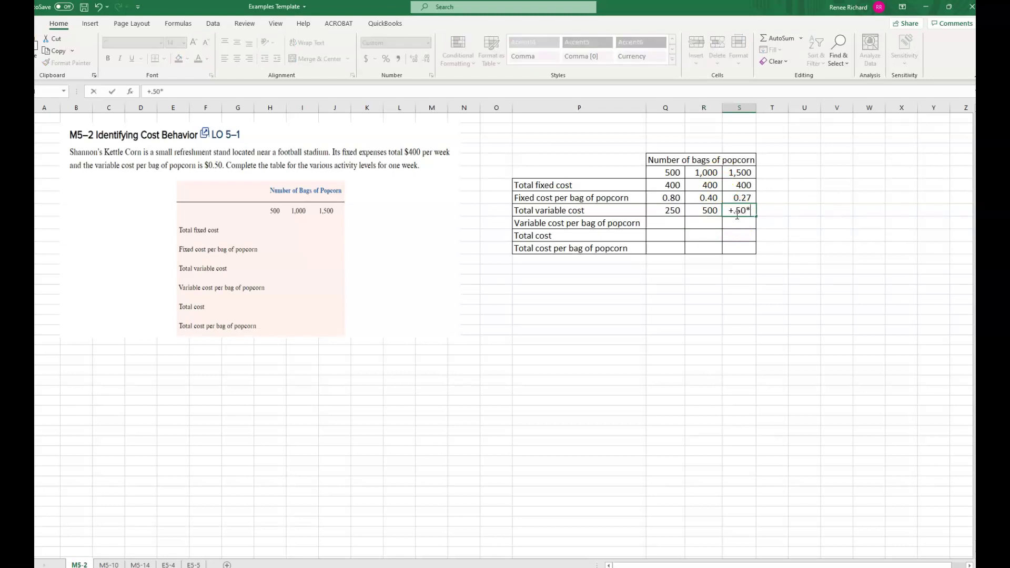
{"action": "left_click", "coordinate": [737, 174]}
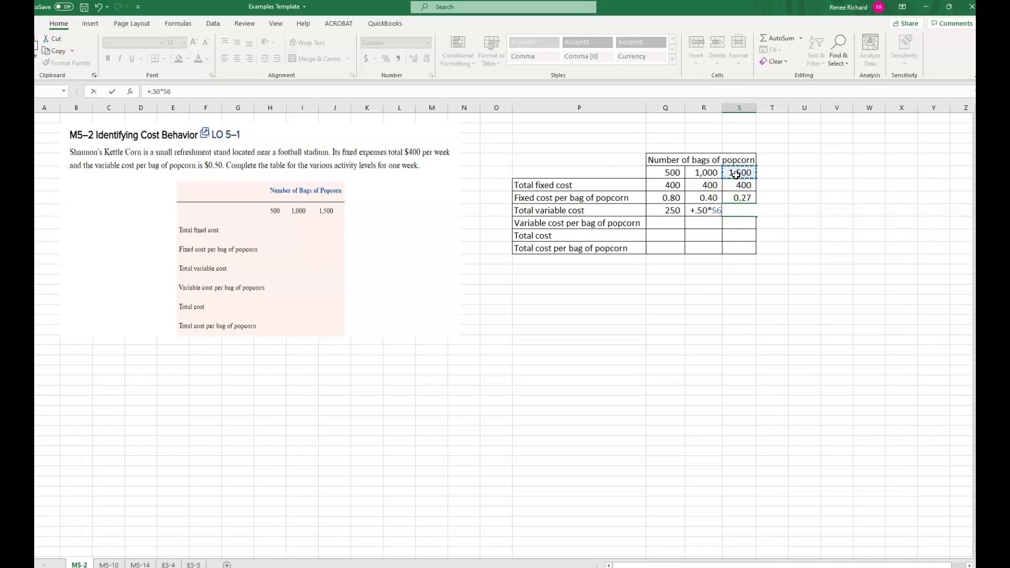
{"action": "key", "text": "Return"}
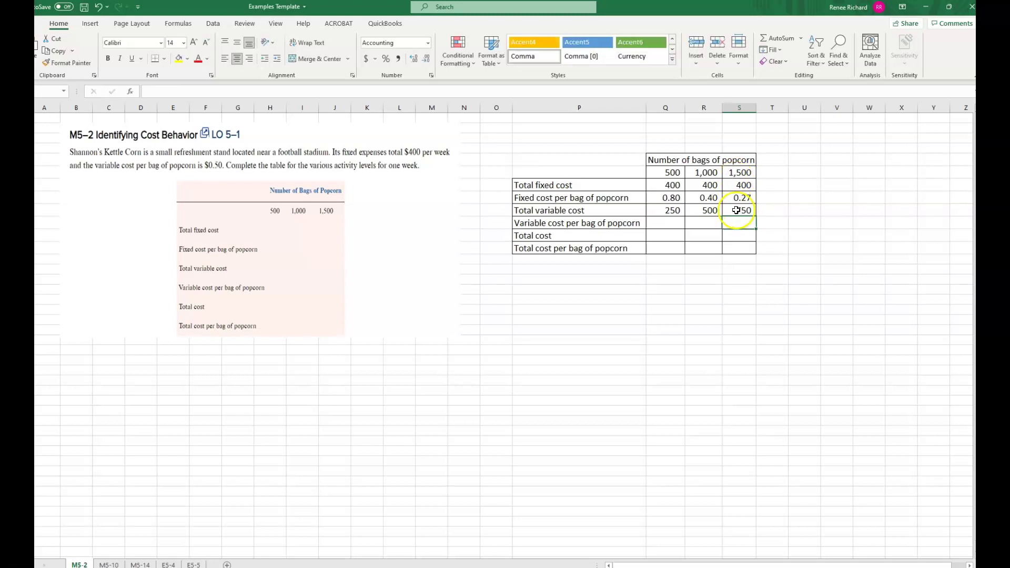
Step: Enter .50 as the variable cost per bag of popcorn for the 500, 1,000 and 1,500 bag levels
{"action": "left_click", "coordinate": [666, 225]}
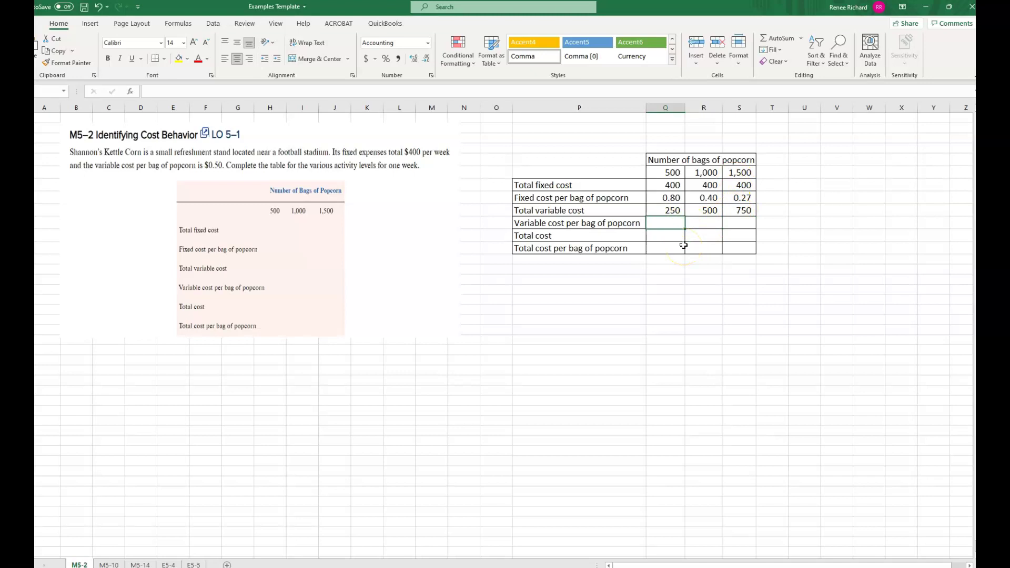
{"action": "type", "text": "."}
{"action": "key", "text": "Tab"}
{"action": "type", "text": ".5"}
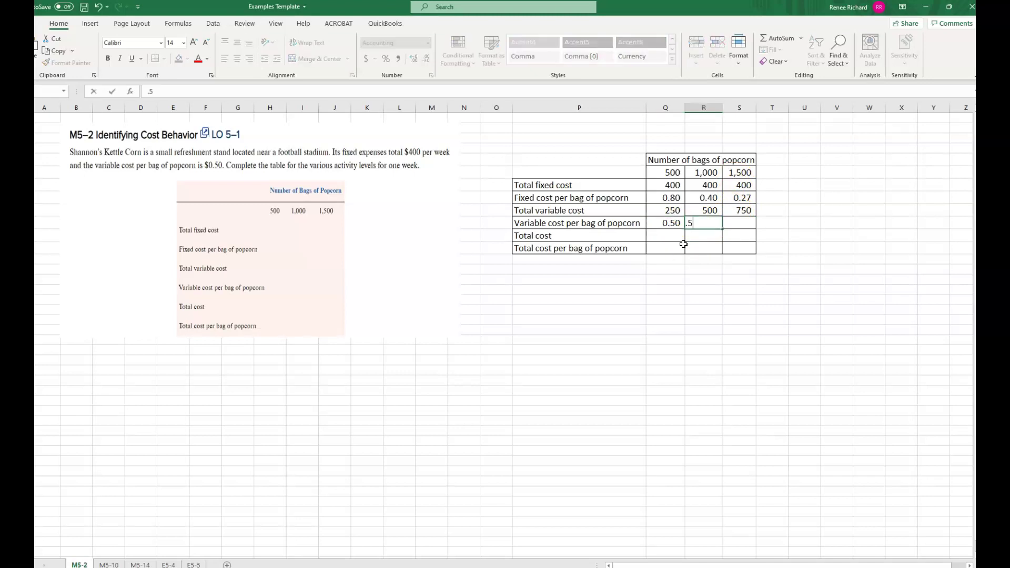
{"action": "type", "text": "0"}
{"action": "key", "text": "Tab"}
{"action": "type", "text": ".50"}
{"action": "key", "text": "Return"}
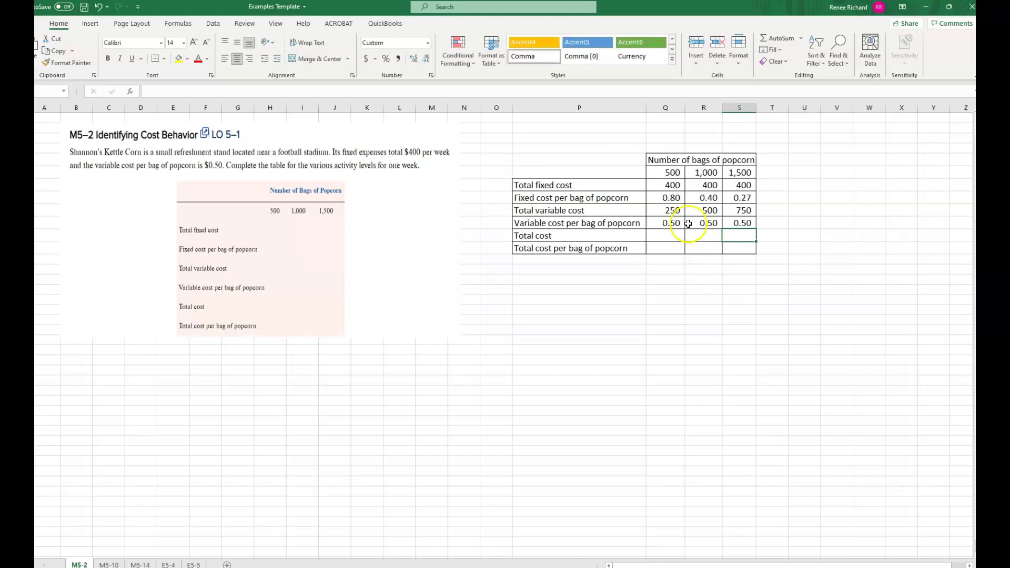
{"action": "double_click", "coordinate": [667, 212]}
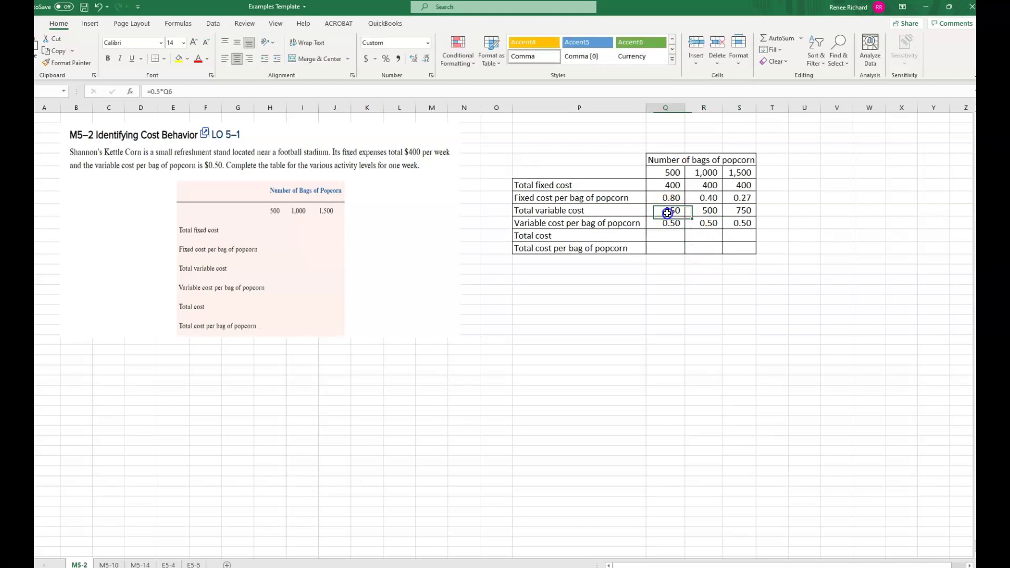
{"action": "key", "text": "Escape"}
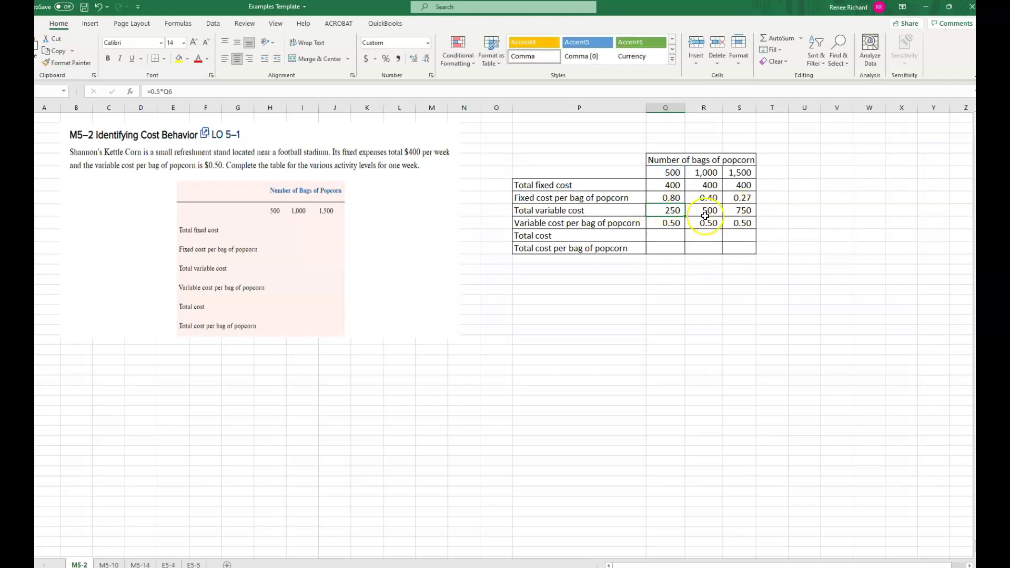
{"action": "left_click_drag", "start_coordinate": [669, 225], "coordinate": [736, 225]}
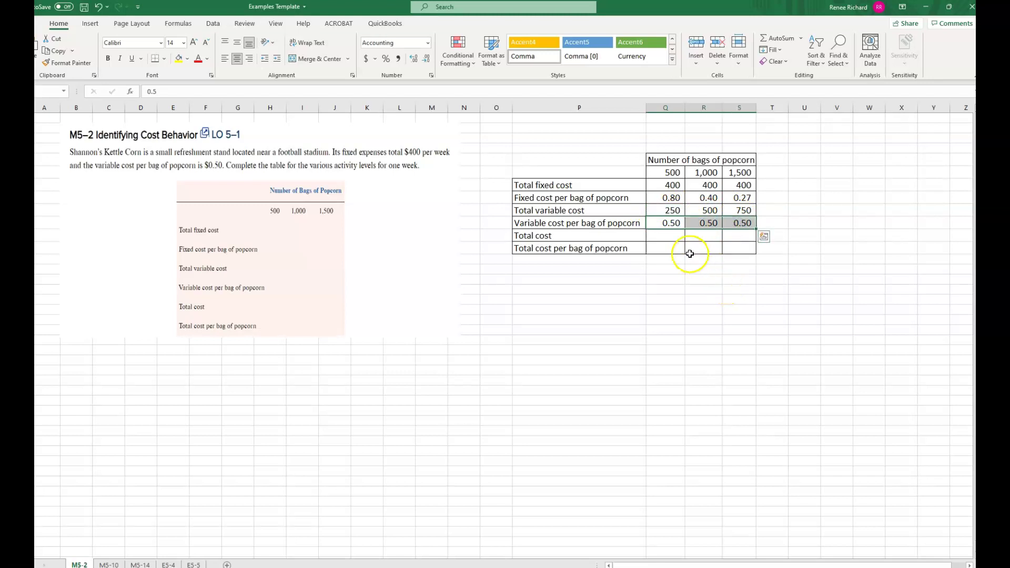
Step: Calculate the total cost for 500 bags in Q11 by adding fixed and variable cost with the formula +Q7+Q9
{"action": "left_click", "coordinate": [669, 237]}
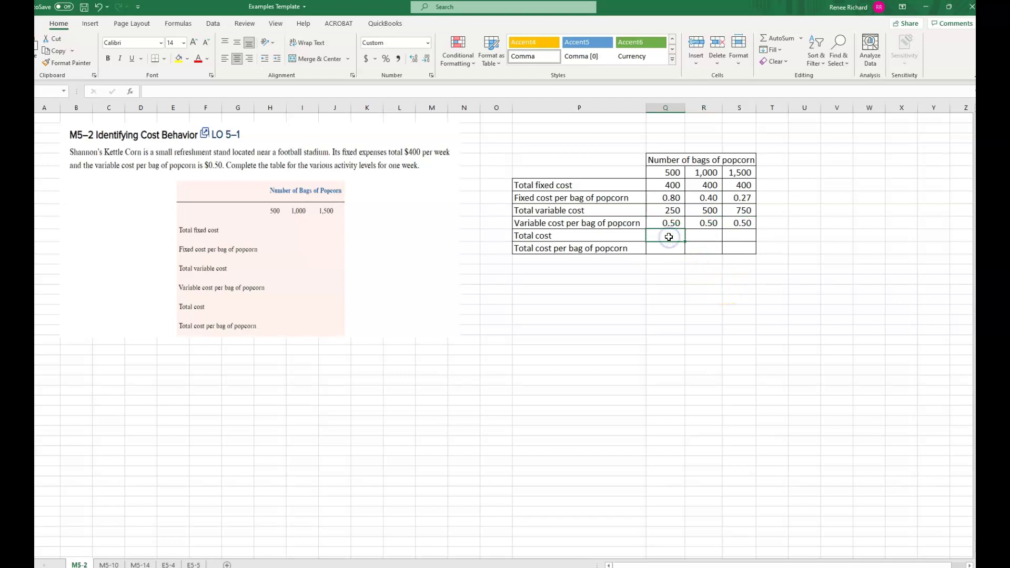
{"action": "left_click", "coordinate": [675, 242]}
{"action": "type", "text": "+"}
{"action": "left_click", "coordinate": [665, 219]}
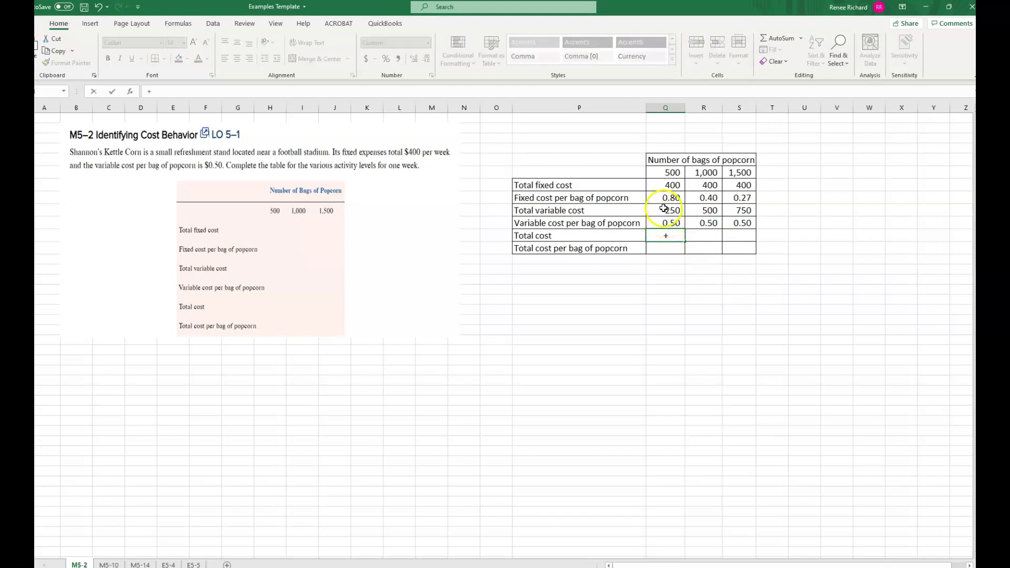
{"action": "left_click", "coordinate": [667, 188]}
{"action": "type", "text": "+"}
{"action": "left_click", "coordinate": [666, 211]}
{"action": "key", "text": "Return"}
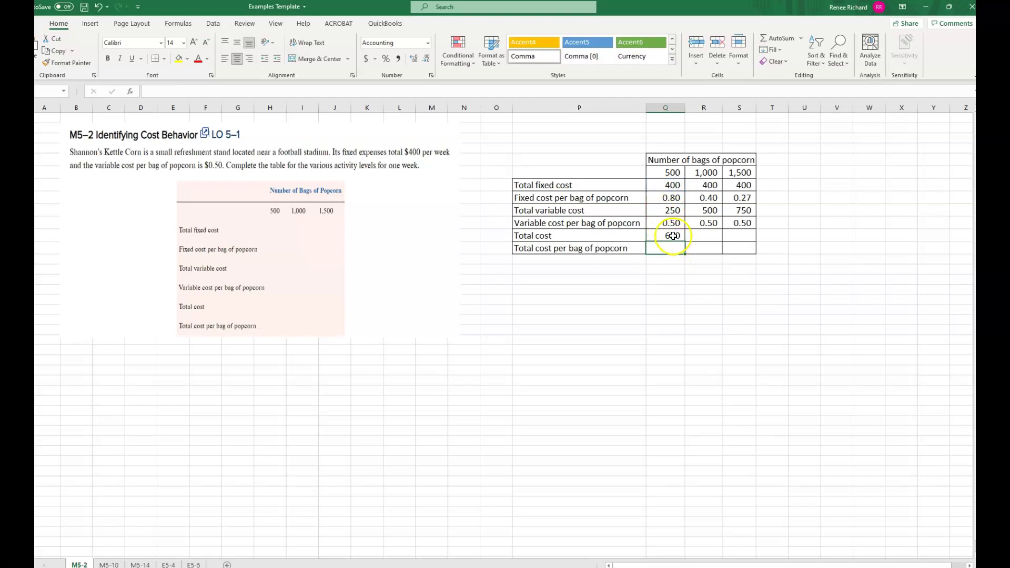
{"action": "left_click", "coordinate": [672, 235]}
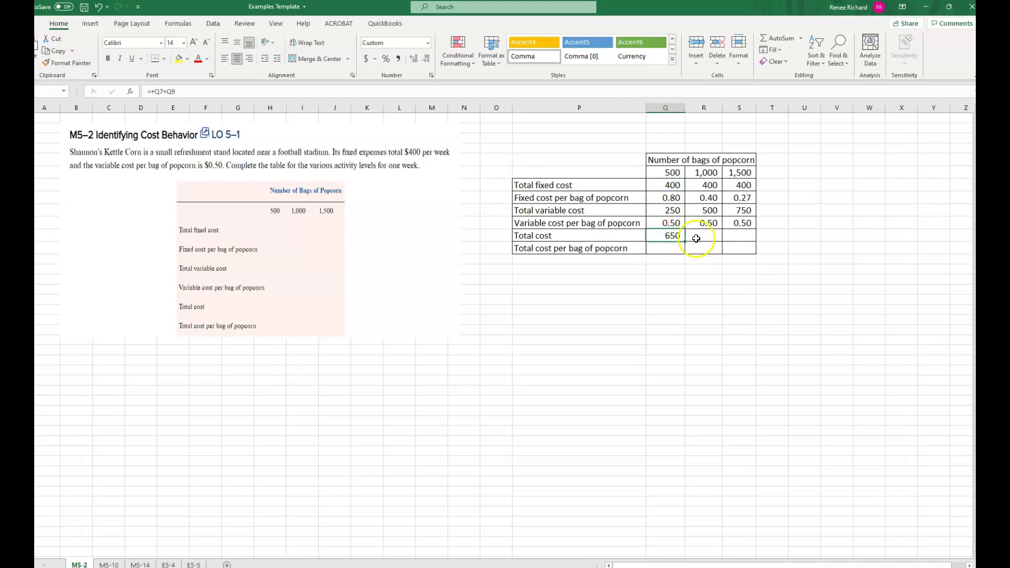
Step: Calculate the total cost for 1,000 bags in R11 by adding fixed and variable cost with the formula +R7+R9
{"action": "left_click", "coordinate": [698, 238]}
{"action": "type", "text": "+"}
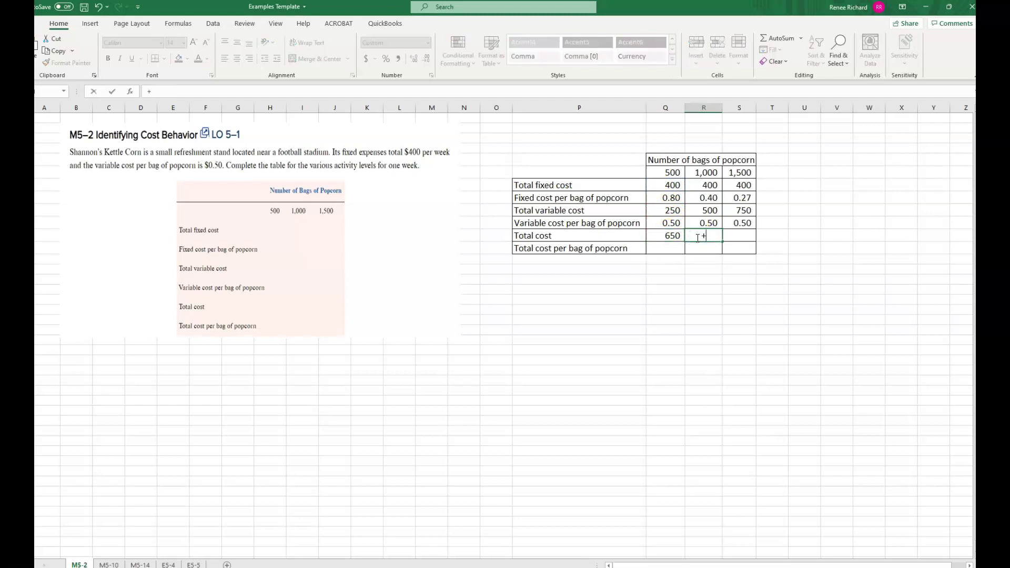
{"action": "left_click", "coordinate": [699, 184]}
{"action": "type", "text": "+"}
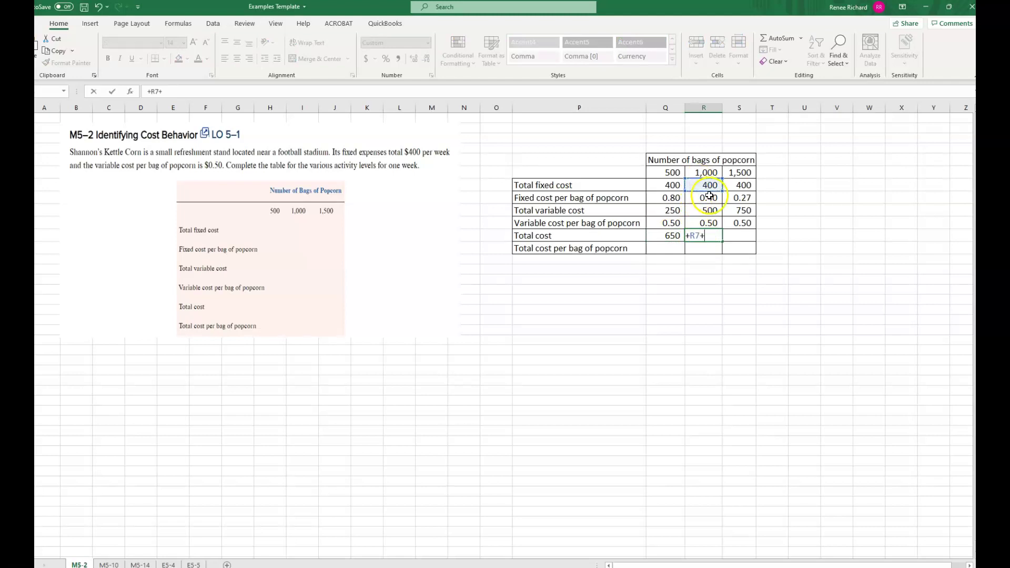
{"action": "left_click", "coordinate": [703, 209]}
{"action": "key", "text": "Return"}
Step: Calculate the total cost for 1,500 bags in S11 by adding fixed and variable cost with the formula +S7+S9
{"action": "left_click", "coordinate": [737, 236]}
{"action": "type", "text": "+"}
{"action": "left_click", "coordinate": [729, 184]}
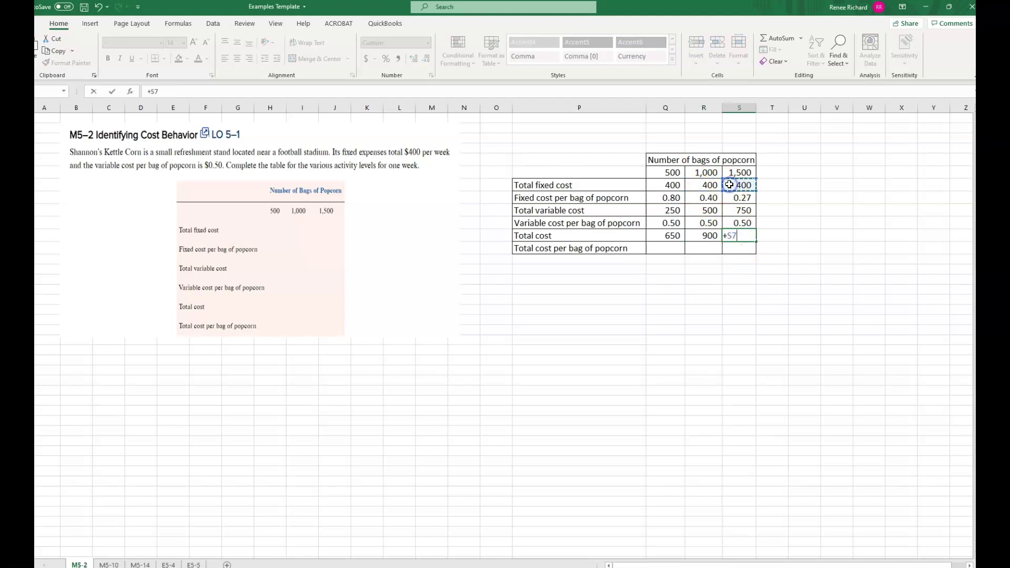
{"action": "type", "text": "+"}
{"action": "left_click", "coordinate": [737, 211]}
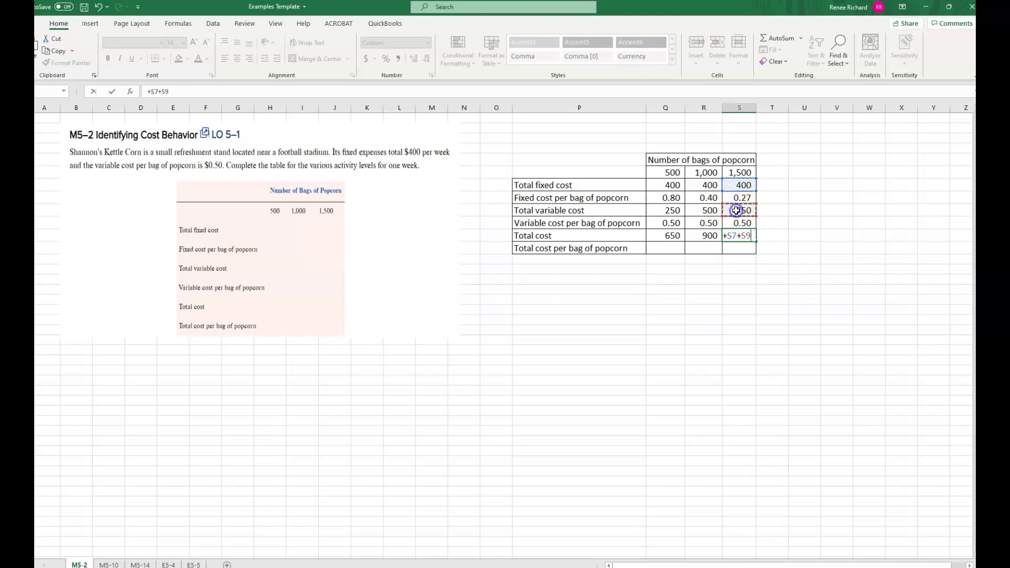
{"action": "key", "text": "Return"}
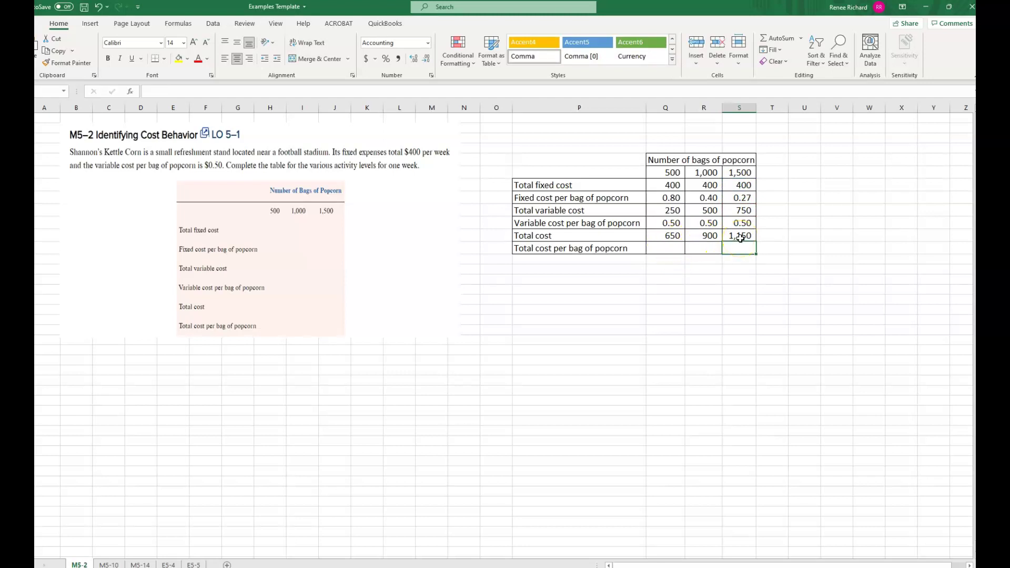
Step: Calculate the total cost per bag of popcorn for 500 bags in Q12 with the formula +Q11/Q6
{"action": "left_click", "coordinate": [667, 249]}
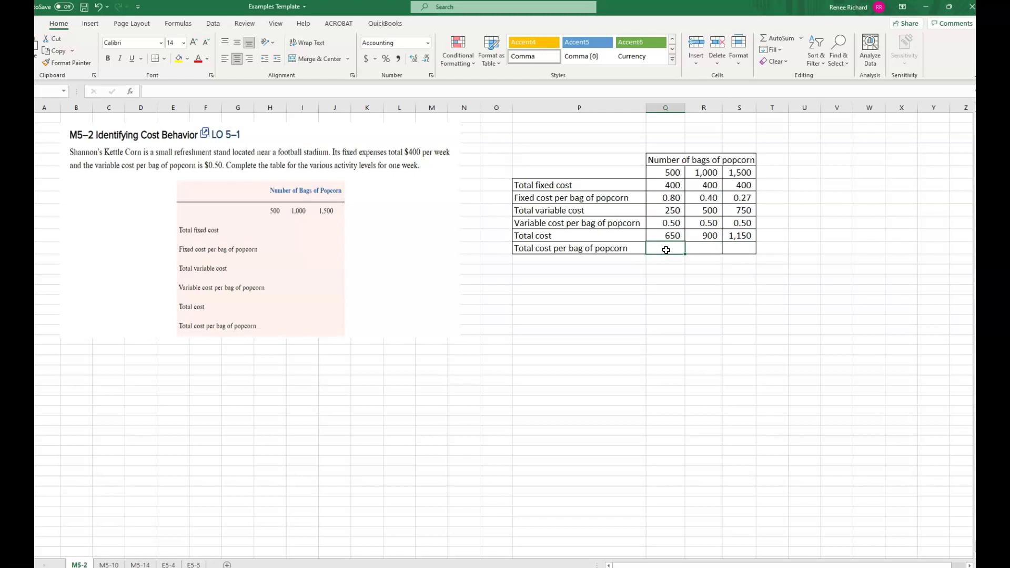
{"action": "type", "text": "+"}
{"action": "left_click", "coordinate": [665, 236]}
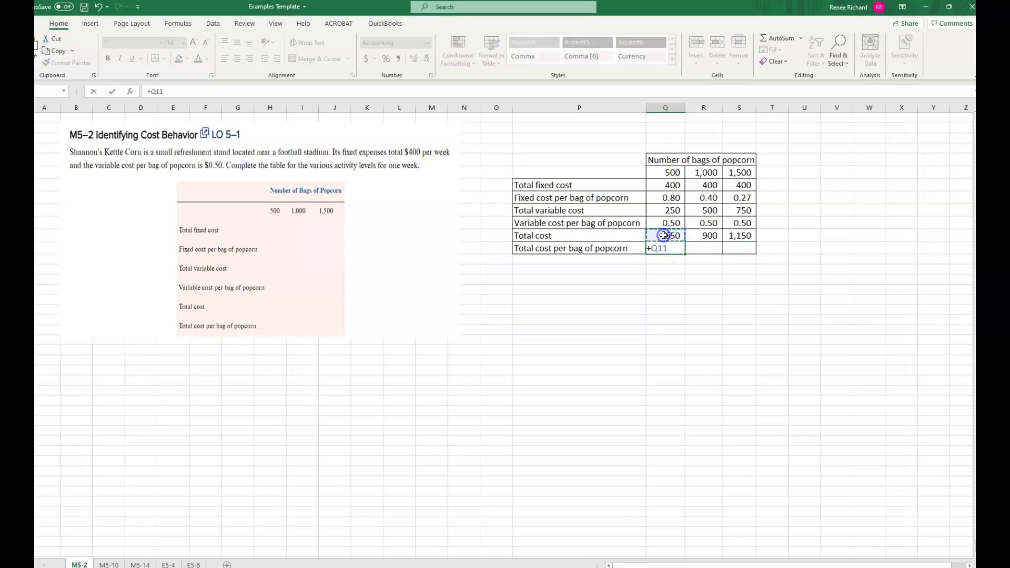
{"action": "type", "text": "/"}
{"action": "left_click", "coordinate": [654, 169]}
{"action": "key", "text": "Return"}
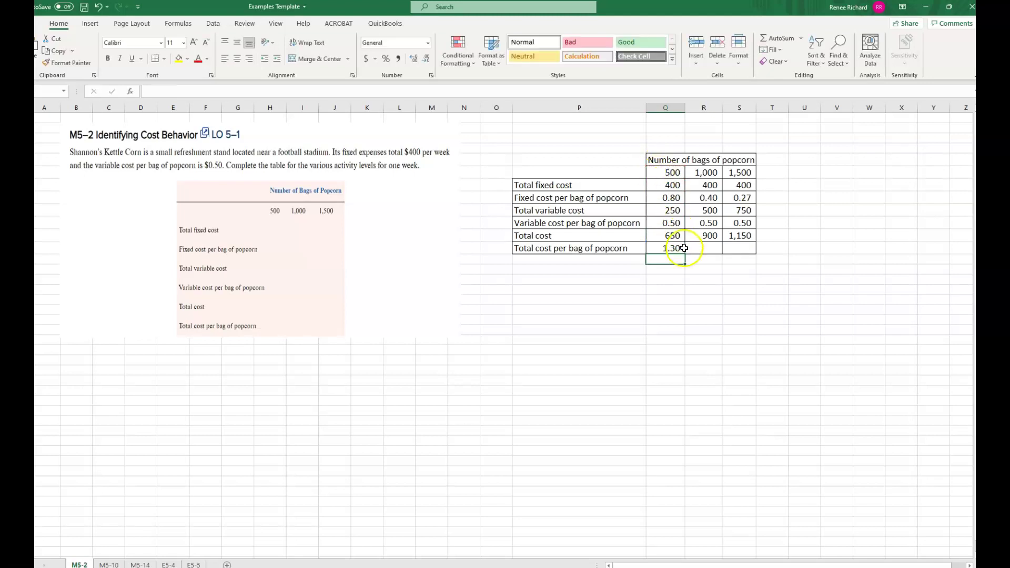
Step: Copy the total cost per bag formula from Q12 across to the 1,000 and 1,500 bag columns
{"action": "left_click", "coordinate": [679, 247]}
{"action": "left_click_drag", "start_coordinate": [684, 254], "coordinate": [739, 255]}
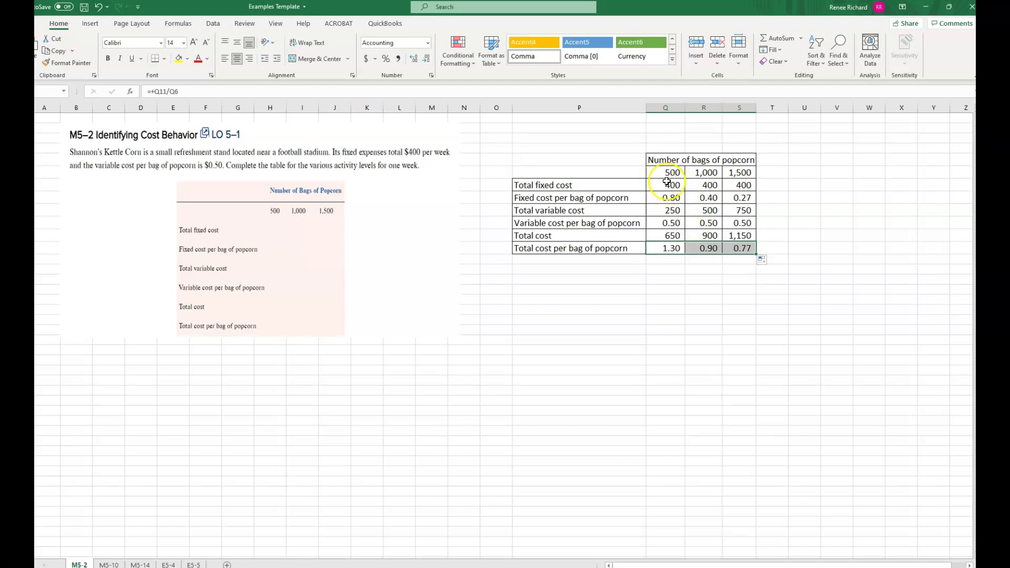
{"action": "left_click_drag", "start_coordinate": [675, 186], "coordinate": [753, 187]}
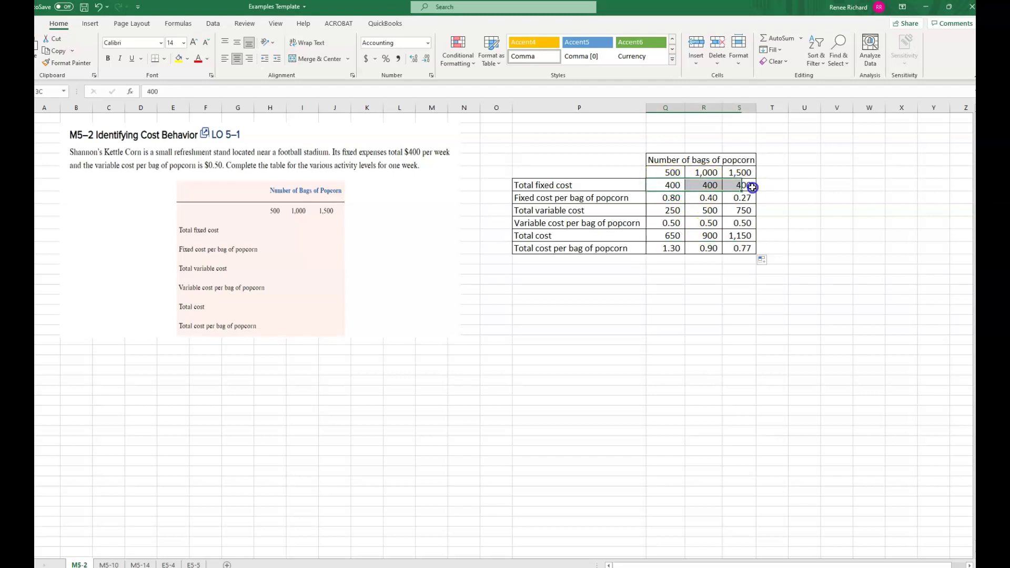
{"action": "left_click", "coordinate": [689, 341]}
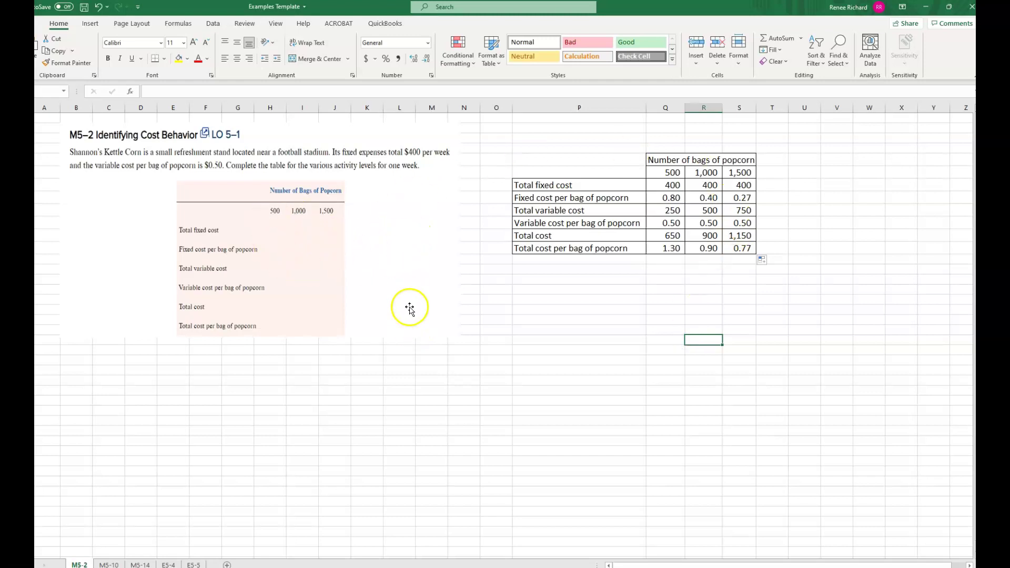
Step: On the M5-10 sheet, fill in the High row with March, 500 appointments and a total cost of 6200
{"action": "left_click", "coordinate": [108, 565]}
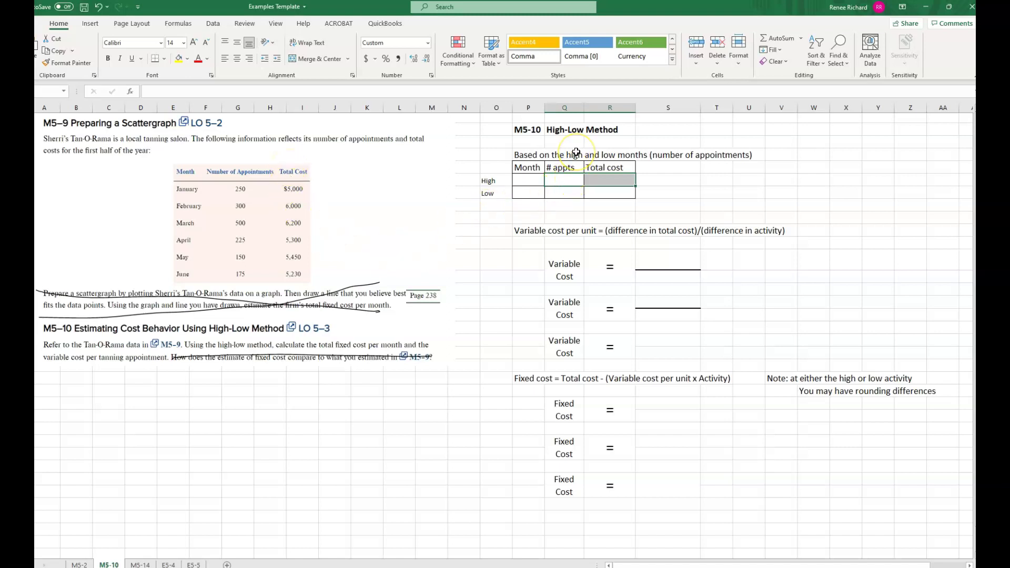
{"action": "left_click", "coordinate": [717, 180]}
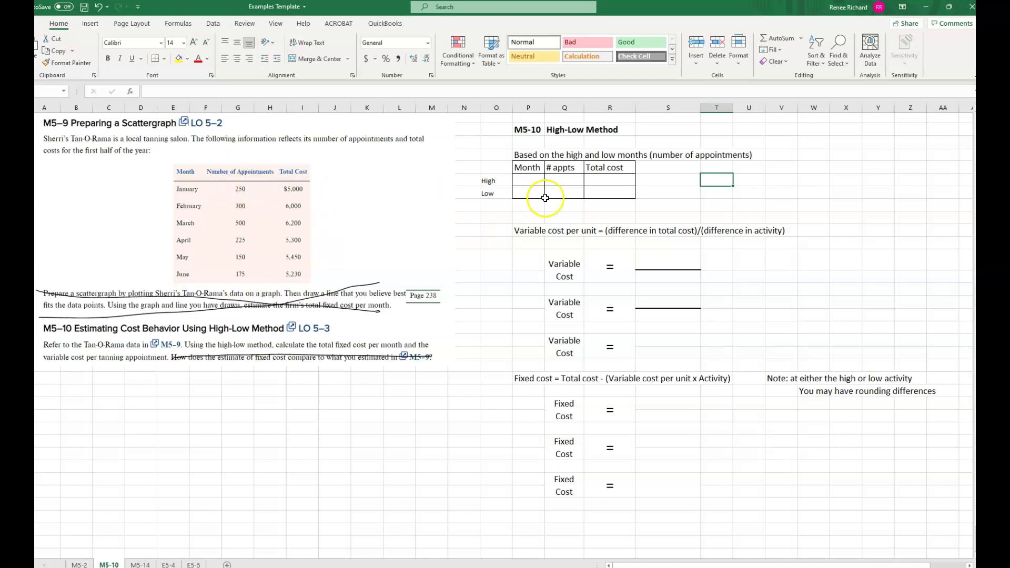
{"action": "left_click", "coordinate": [524, 182]}
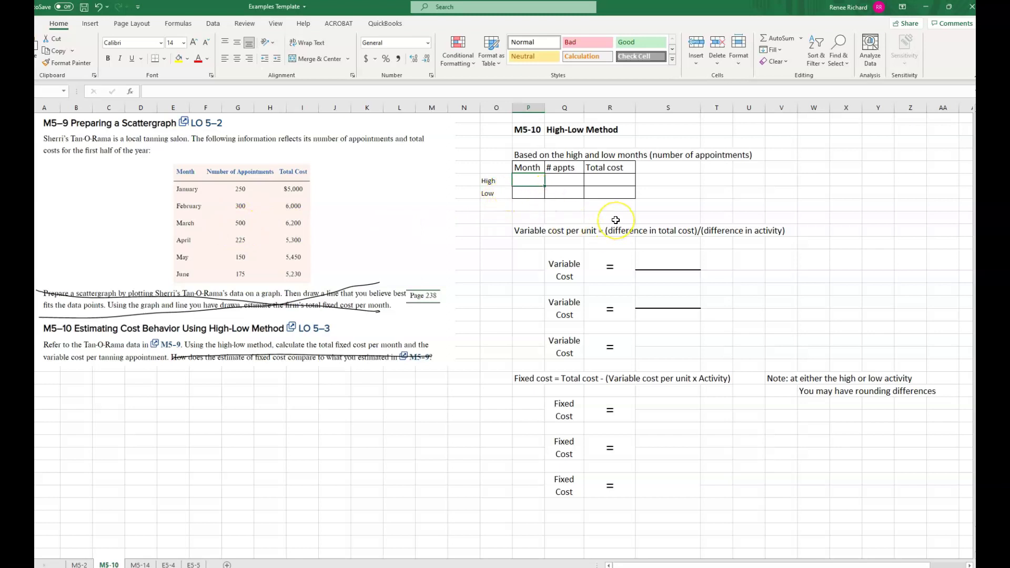
{"action": "type", "text": "March"}
{"action": "key", "text": "Tab"}
{"action": "type", "text": "500"}
{"action": "key", "text": "Tab"}
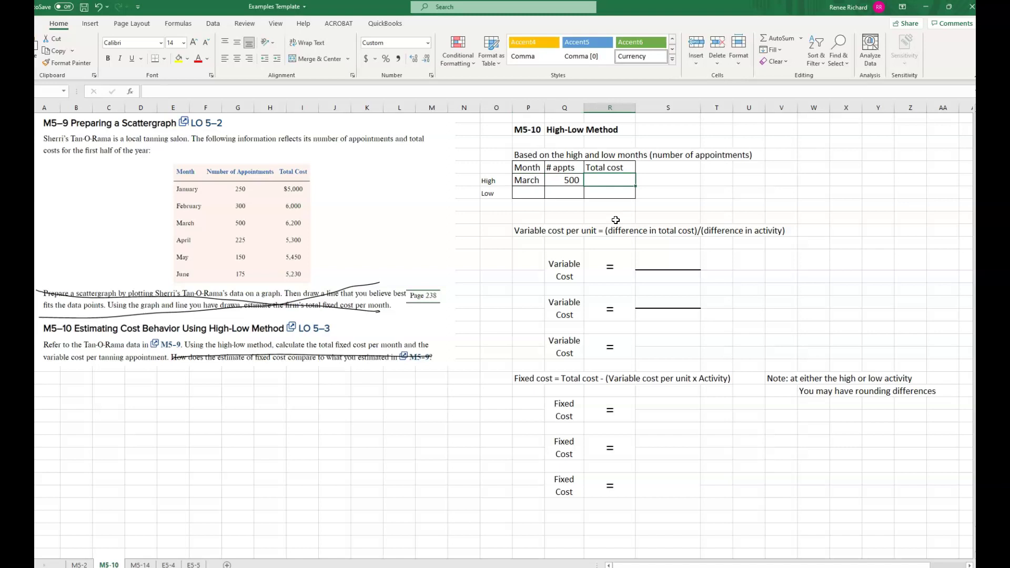
{"action": "type", "text": "6200"}
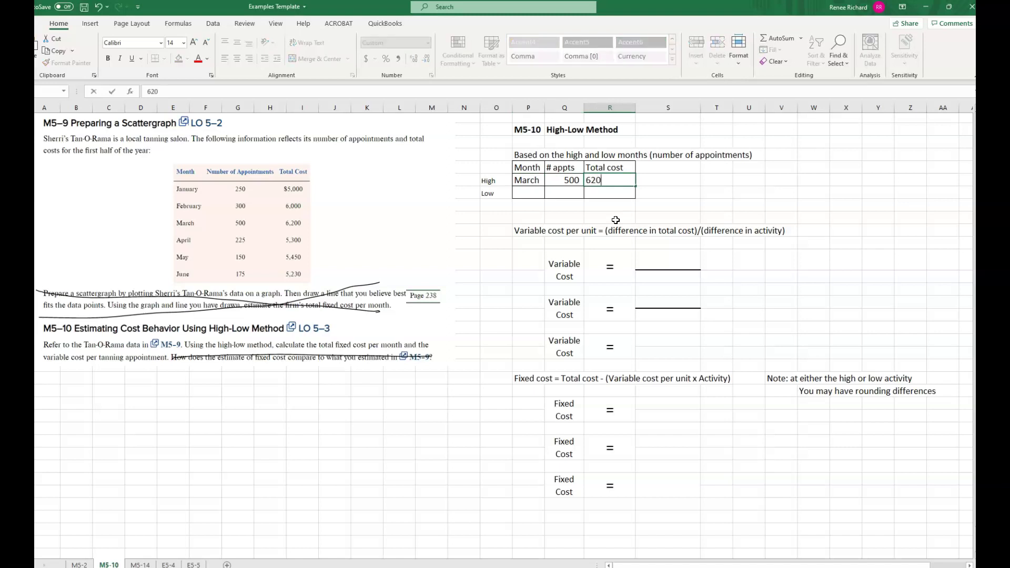
{"action": "key", "text": "Return"}
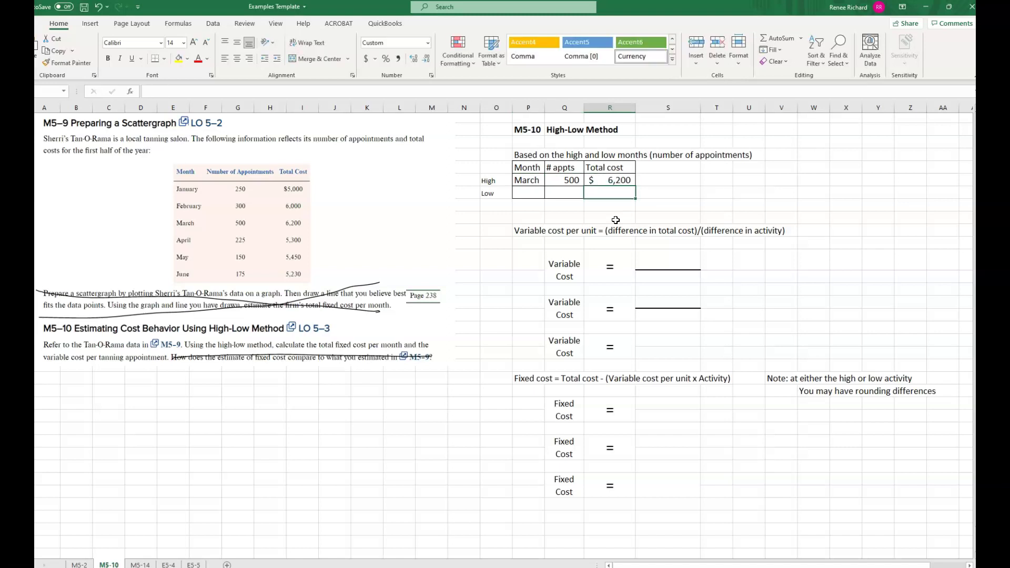
Step: Fill in the Low row with May, 150 appointments and a total cost of 5450
{"action": "left_click", "coordinate": [530, 192]}
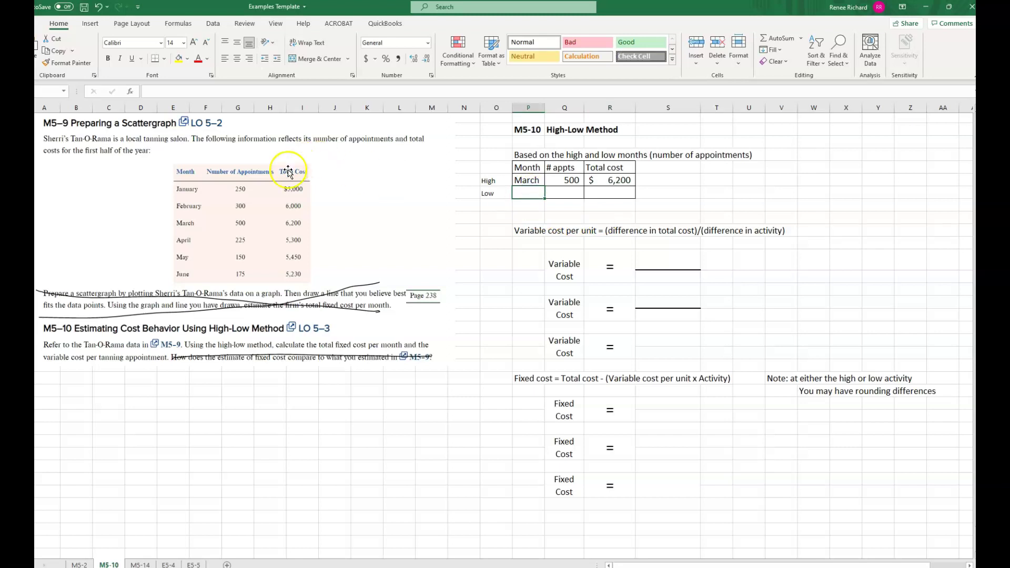
{"action": "left_click", "coordinate": [533, 194]}
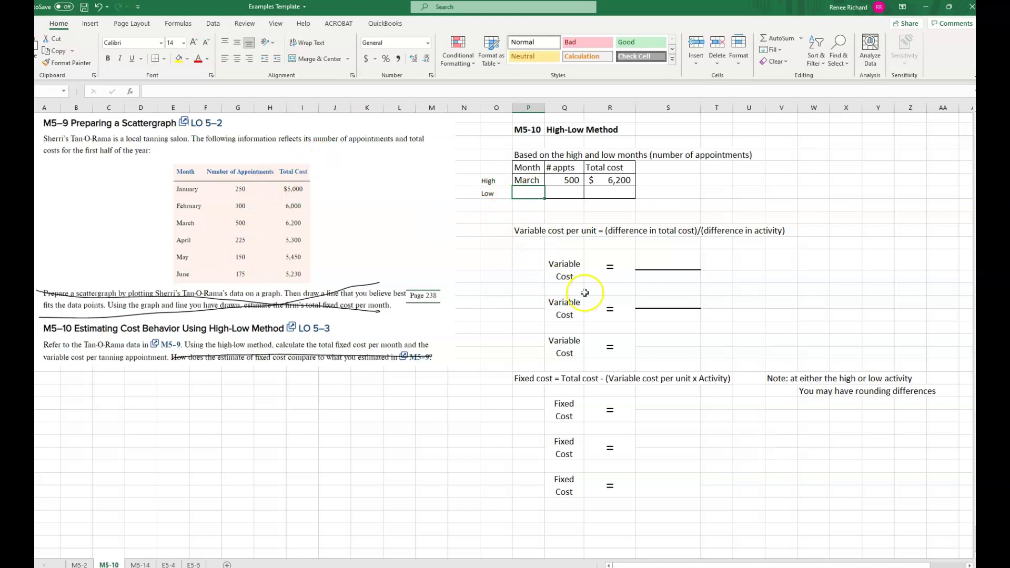
{"action": "type", "text": "May"}
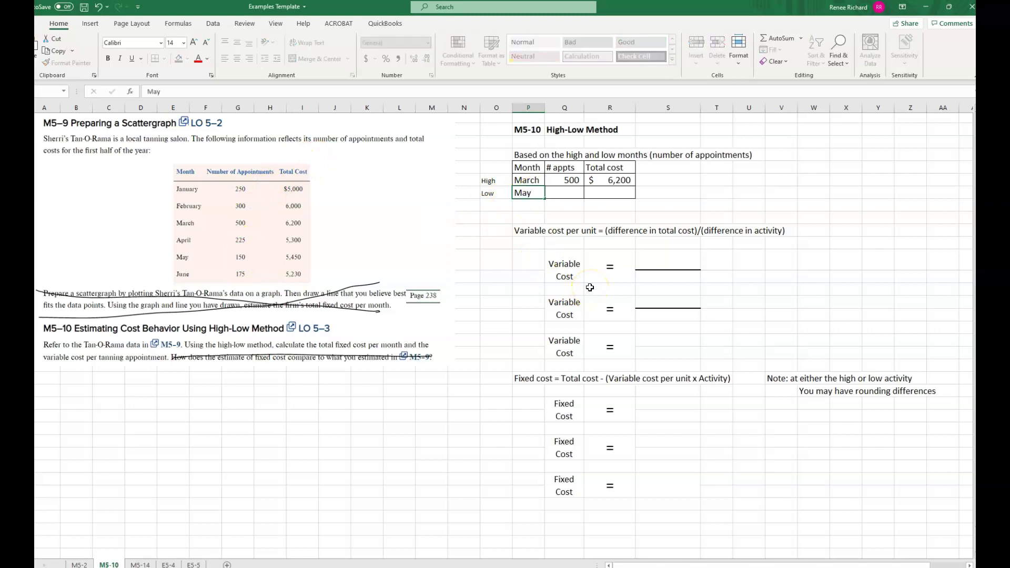
{"action": "key", "text": "Tab"}
{"action": "type", "text": "150"}
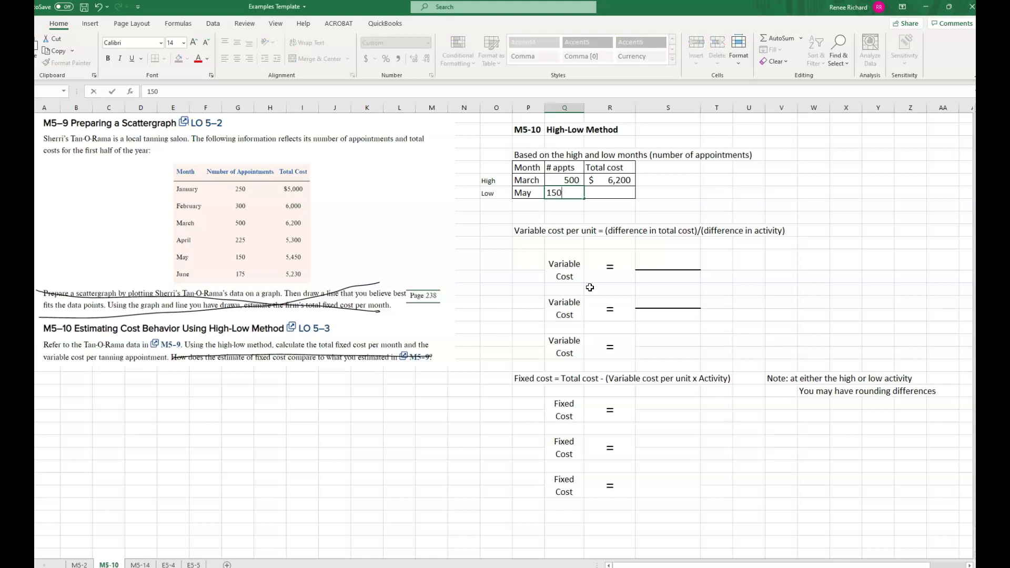
{"action": "key", "text": "Tab"}
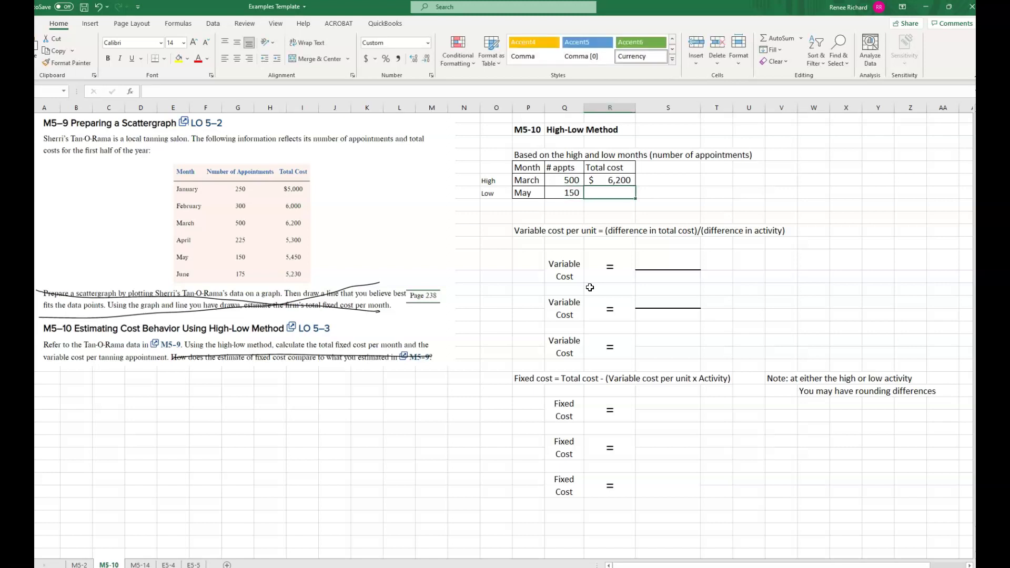
{"action": "type", "text": "5450"}
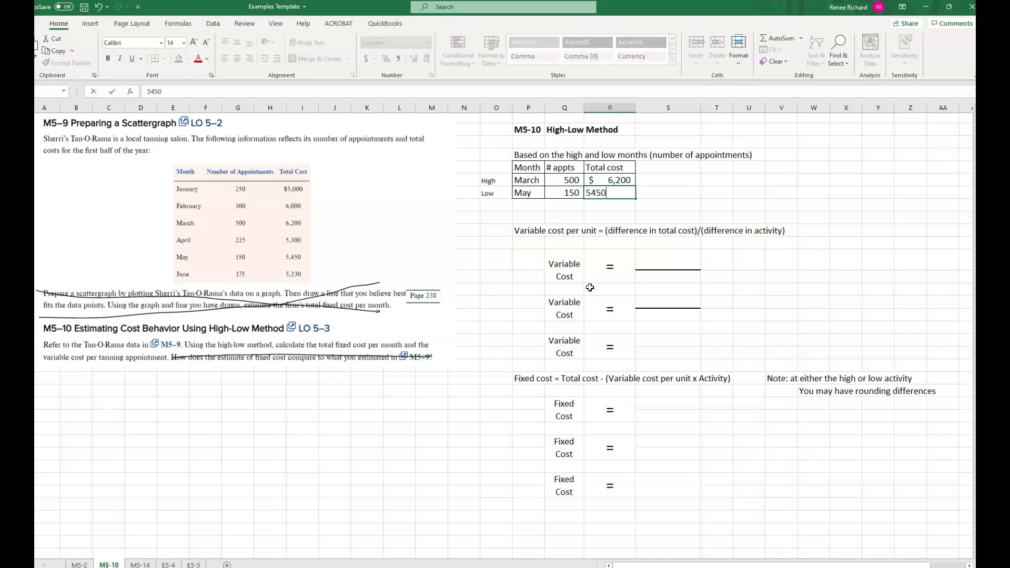
{"action": "key", "text": "Return"}
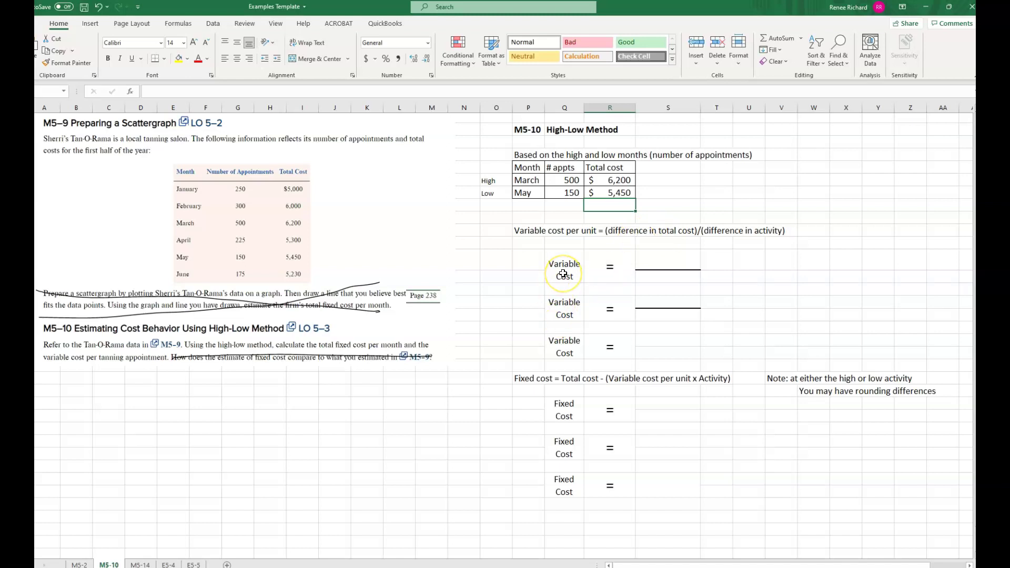
Step: Write the difference in total cost, (6200-5450), as the numerator of the first Variable Cost fraction
{"action": "left_click", "coordinate": [662, 261]}
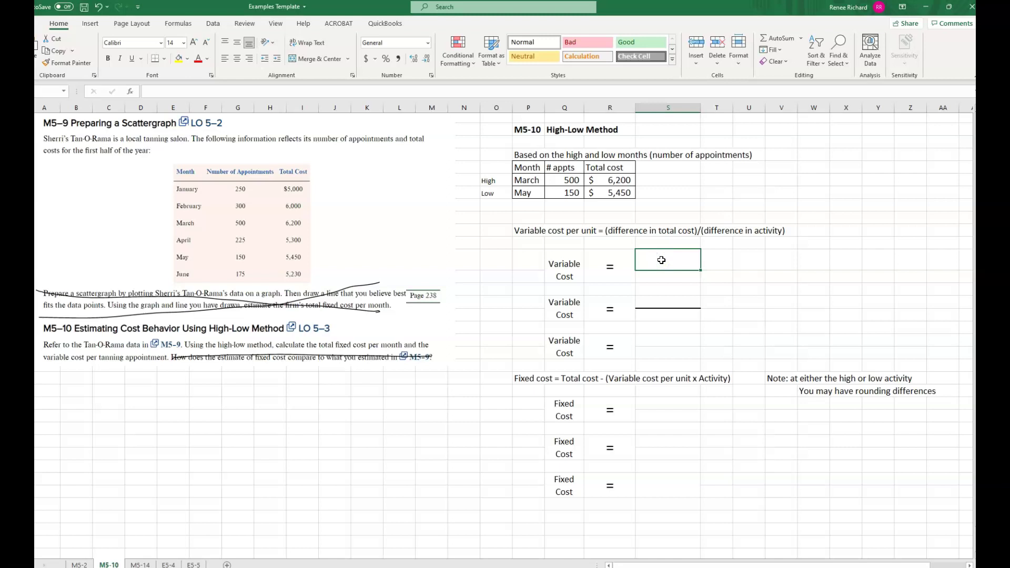
{"action": "type", "text": "("}
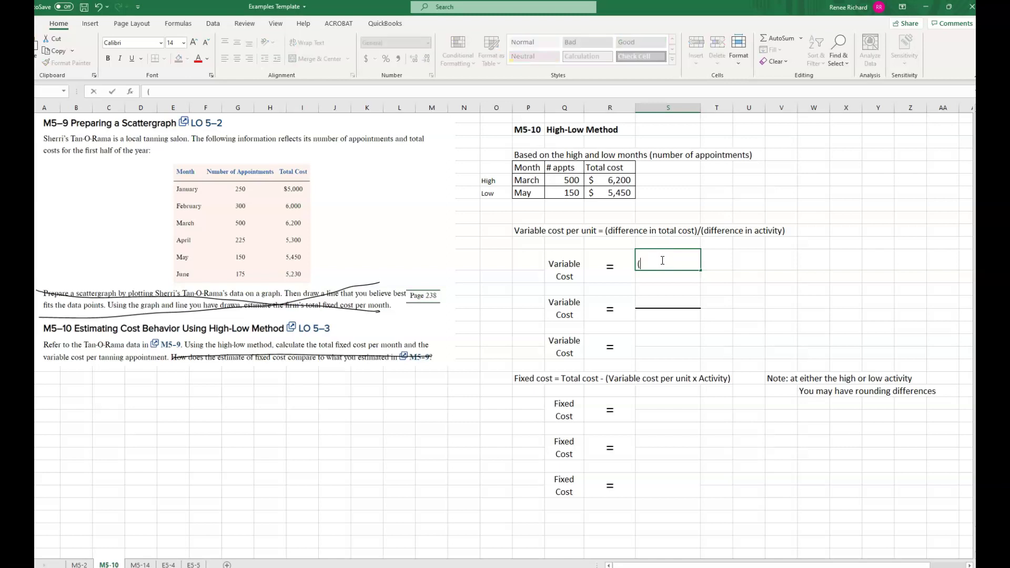
{"action": "type", "text": "6200-5450)"}
{"action": "left_click", "coordinate": [659, 278]}
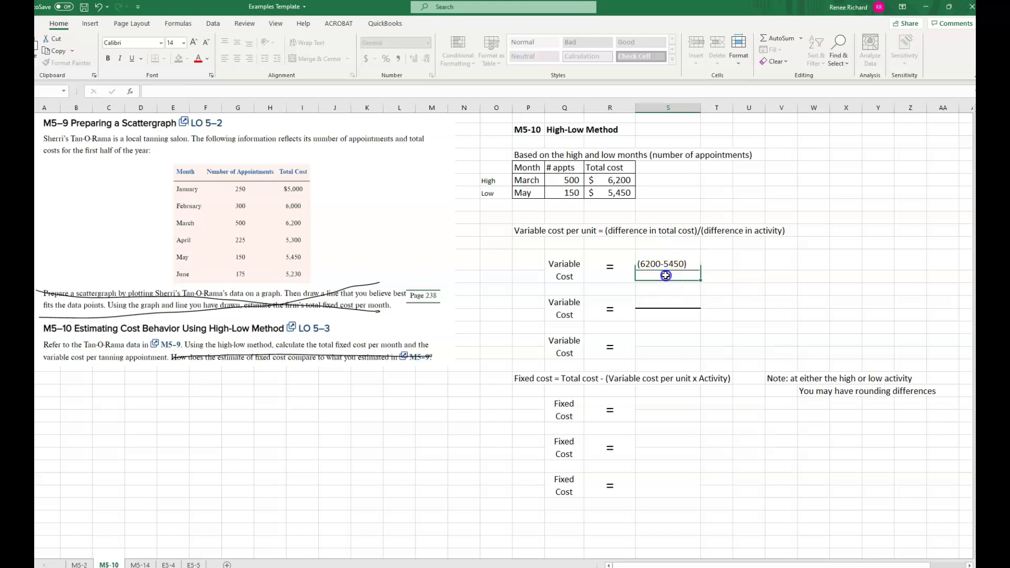
{"action": "left_click", "coordinate": [614, 181]}
{"action": "left_click", "coordinate": [616, 193]}
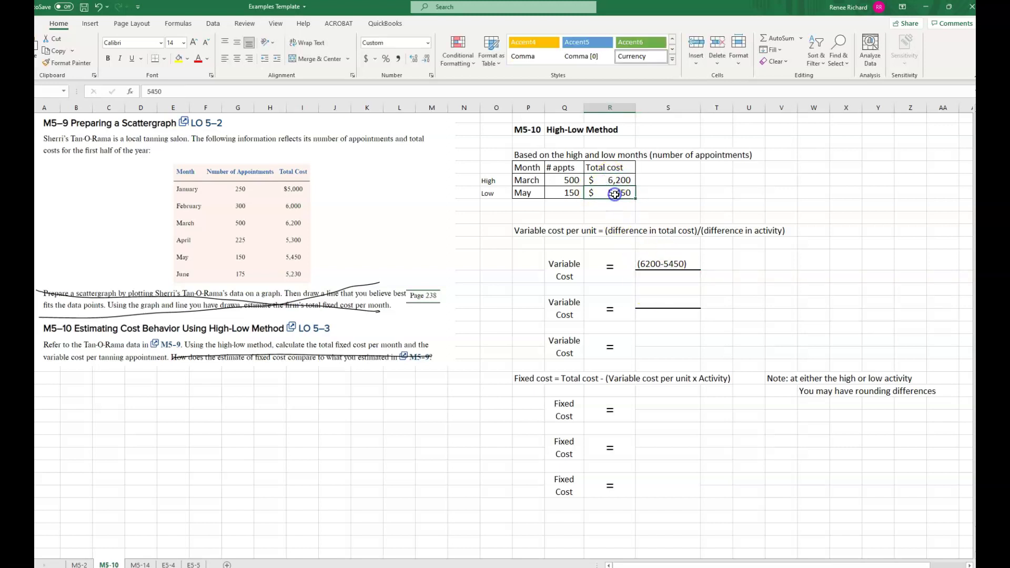
Step: Write the difference in activity, (500-150), as the denominator of the first Variable Cost fraction
{"action": "left_click", "coordinate": [657, 277]}
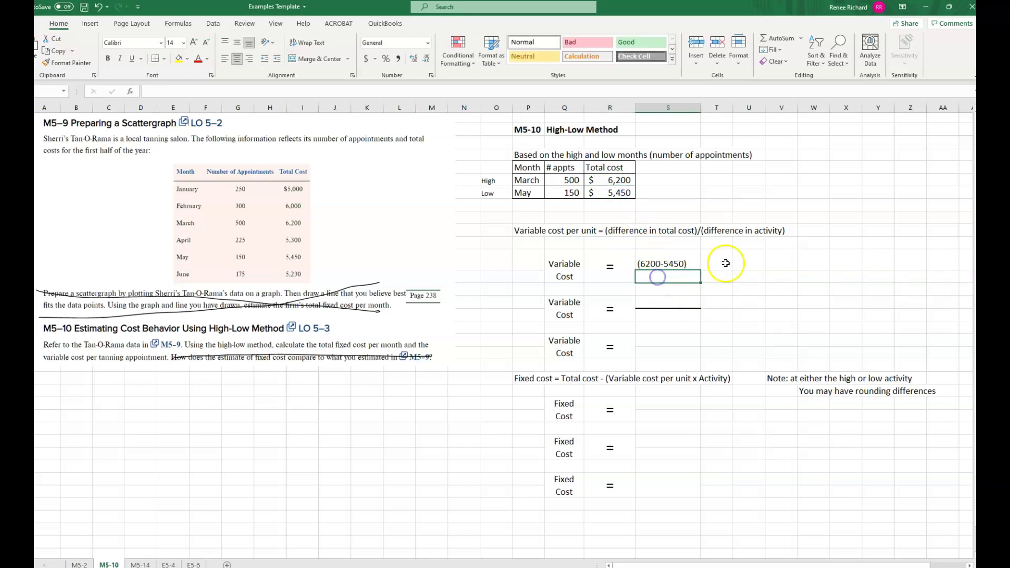
{"action": "type", "text": "("}
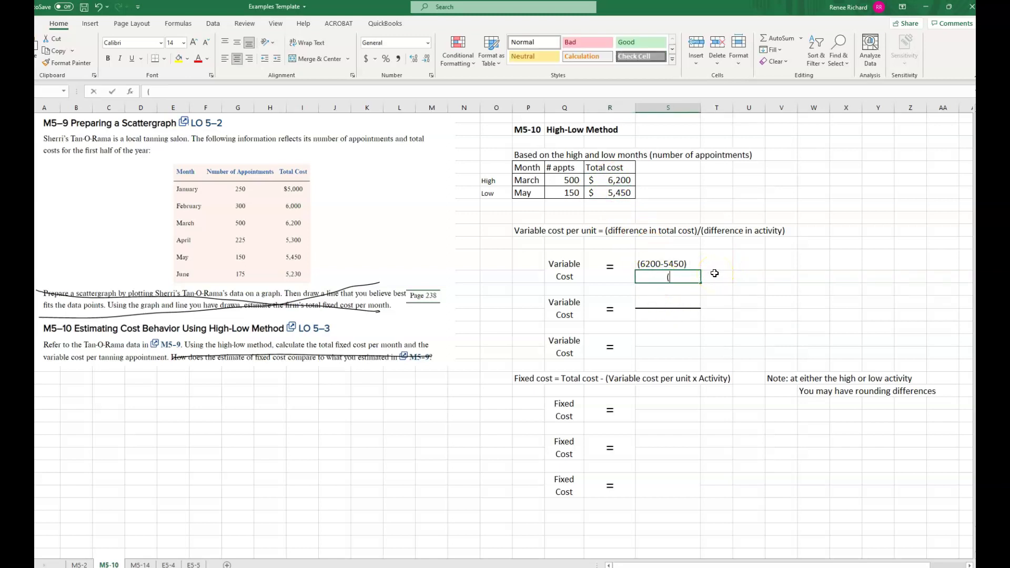
{"action": "type", "text": "500"}
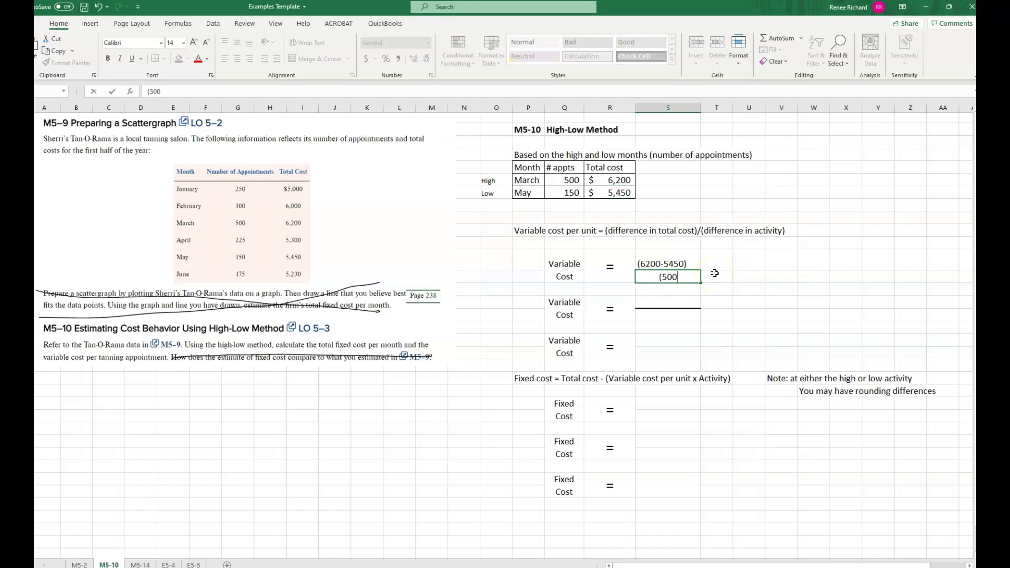
{"action": "type", "text": "-150)"}
{"action": "key", "text": "Return"}
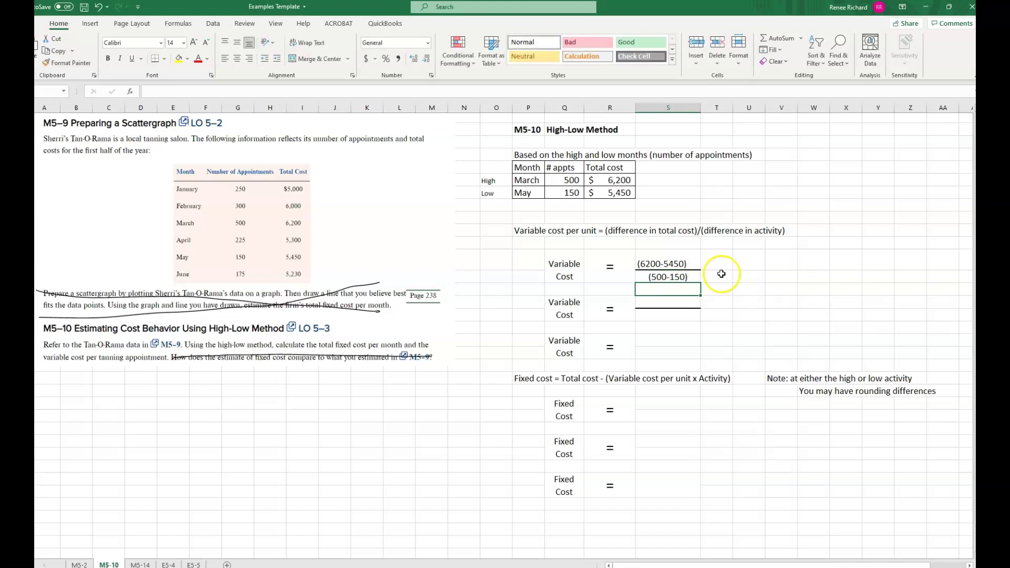
Step: Calculate the numerator of the second Variable Cost fraction with the formula +6200-5450
{"action": "left_click", "coordinate": [661, 304]}
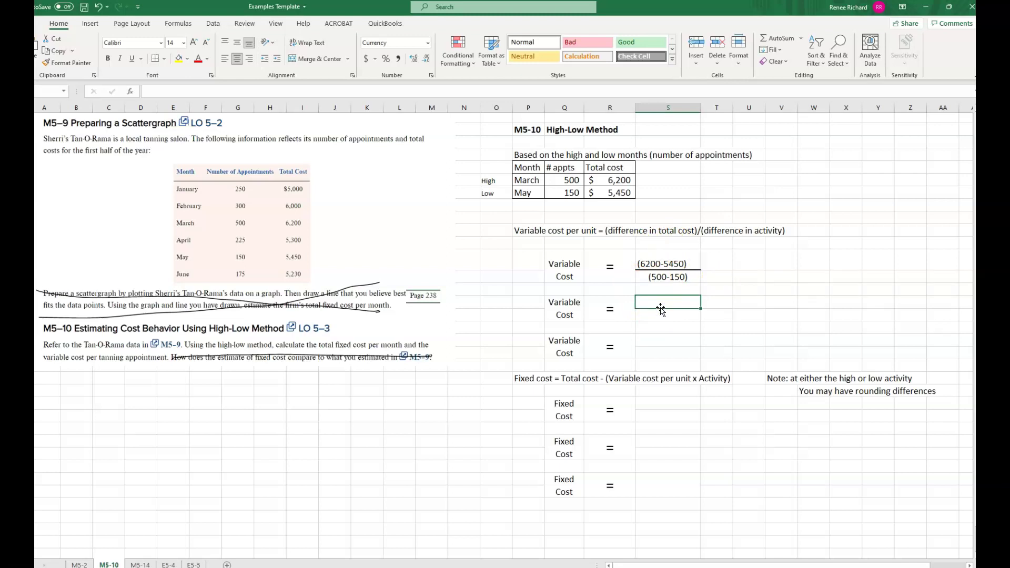
{"action": "type", "text": "+6200-5450"}
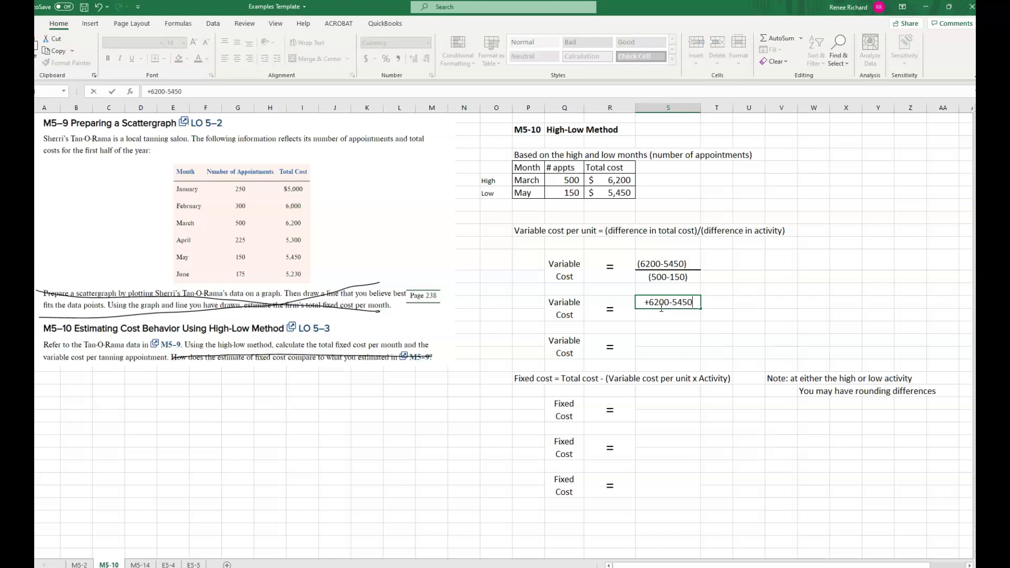
{"action": "key", "text": "Return"}
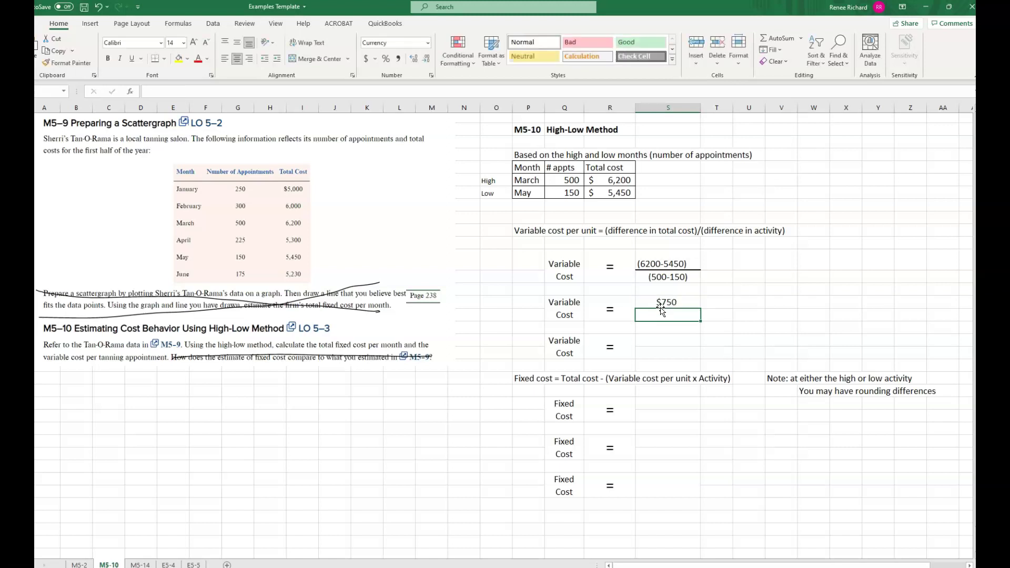
Step: Calculate the denominator of the second Variable Cost fraction with the formula +500-150 and format it as a Number without decimals
{"action": "type", "text": "+500-150"}
{"action": "key", "text": "Return"}
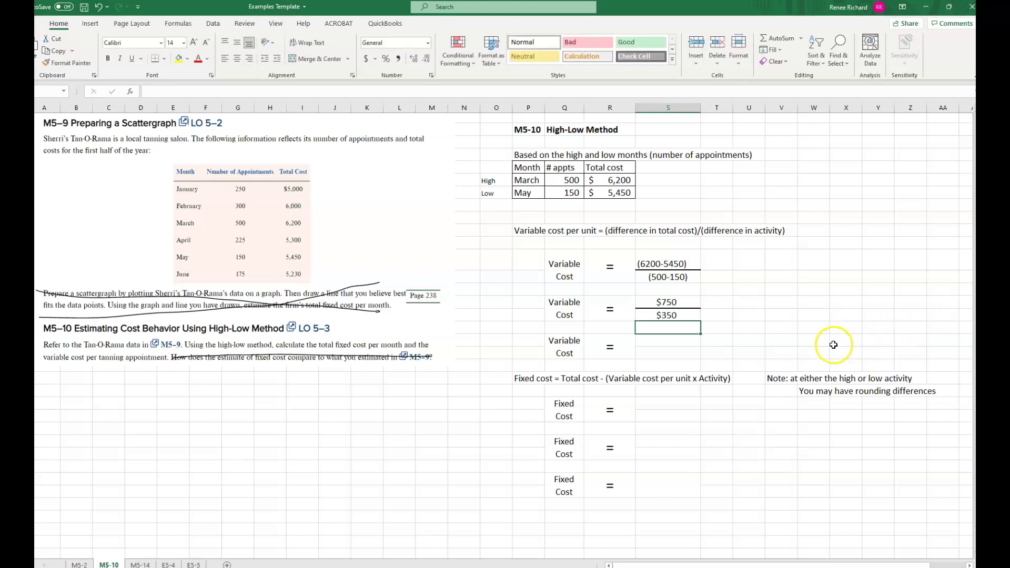
{"action": "left_click", "coordinate": [676, 316]}
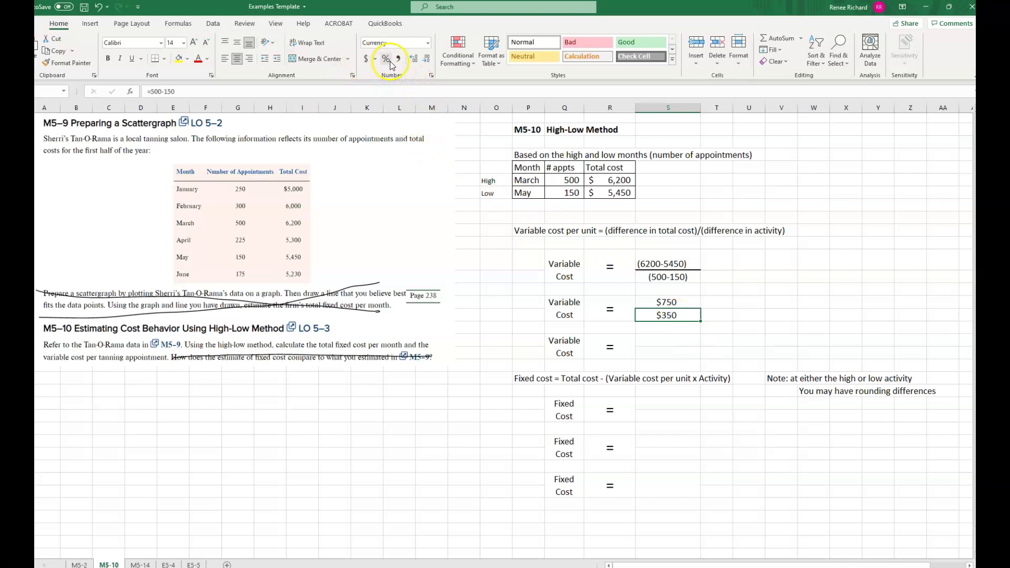
{"action": "left_click", "coordinate": [418, 40]}
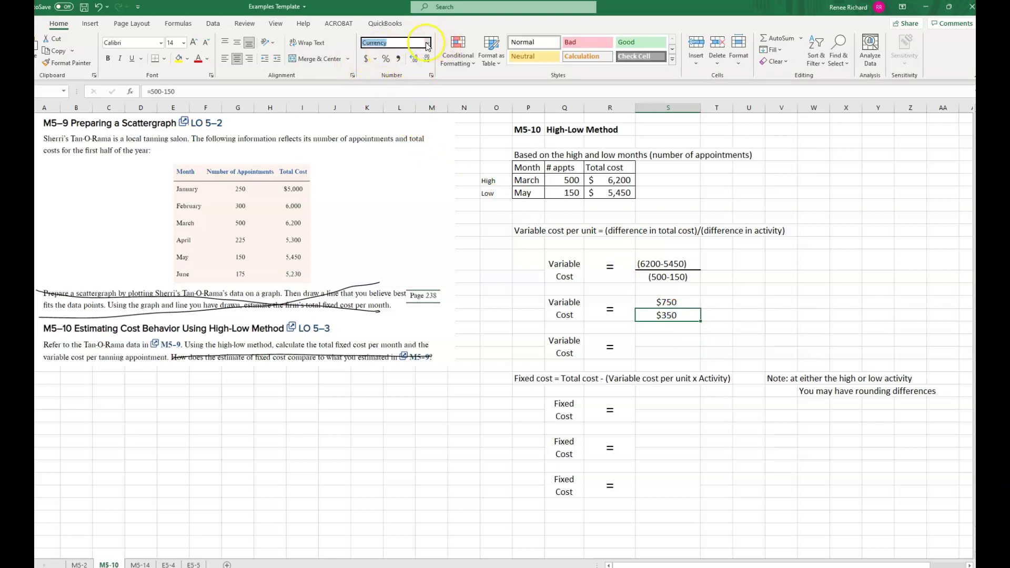
{"action": "left_click", "coordinate": [427, 43]}
{"action": "left_click", "coordinate": [392, 85]}
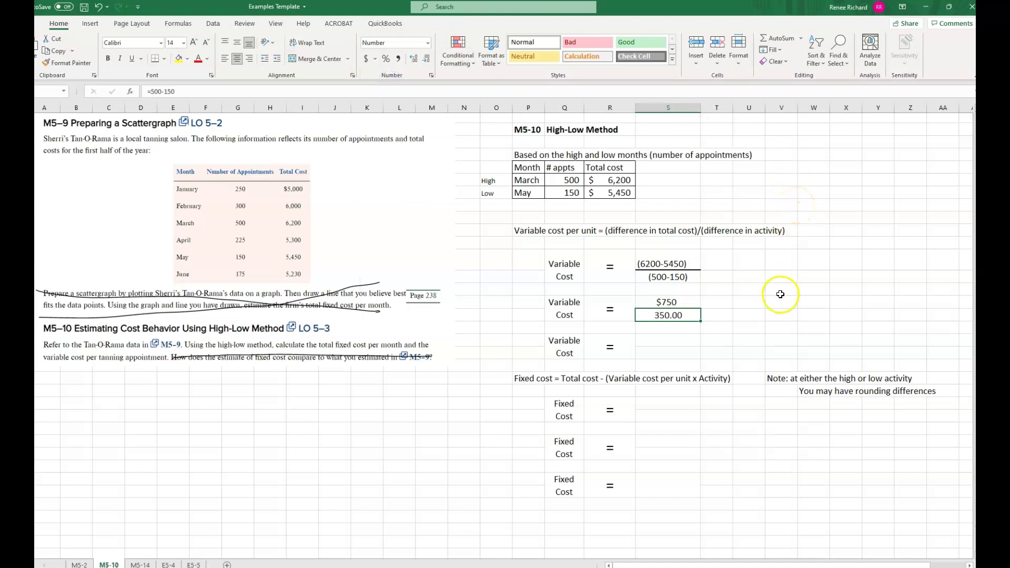
{"action": "left_click", "coordinate": [426, 61]}
{"action": "left_click", "coordinate": [426, 61]}
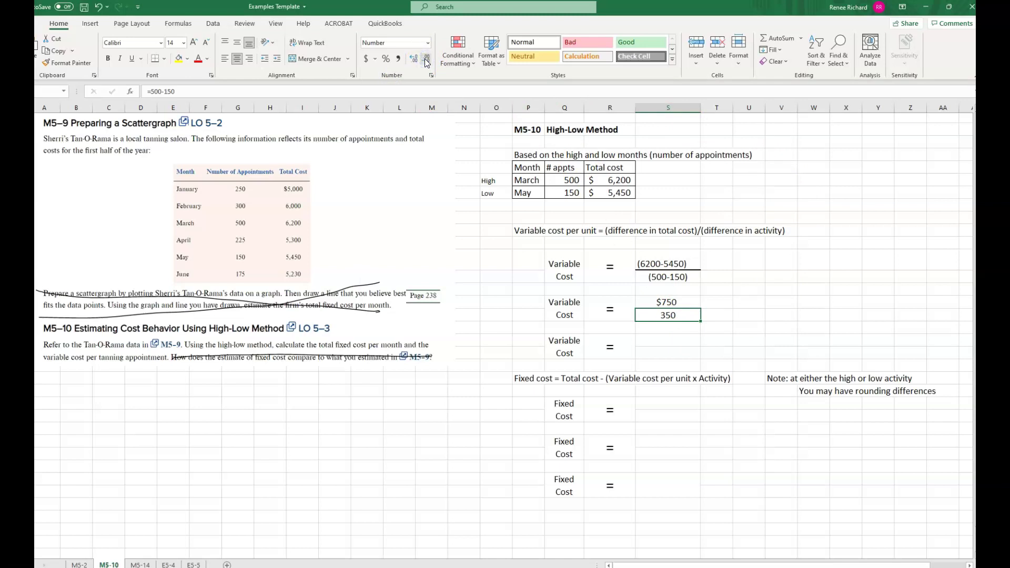
{"action": "left_click", "coordinate": [680, 317]}
Step: Calculate the variable cost per unit in the third Variable Cost row with the formula +750/350
{"action": "left_click", "coordinate": [659, 340]}
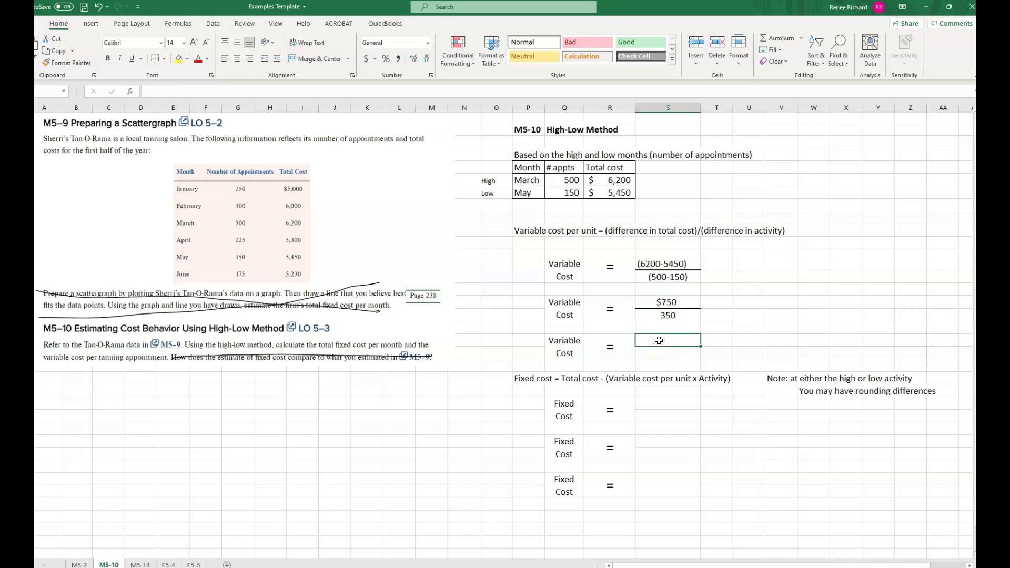
{"action": "left_click", "coordinate": [660, 344]}
{"action": "type", "text": "+750"}
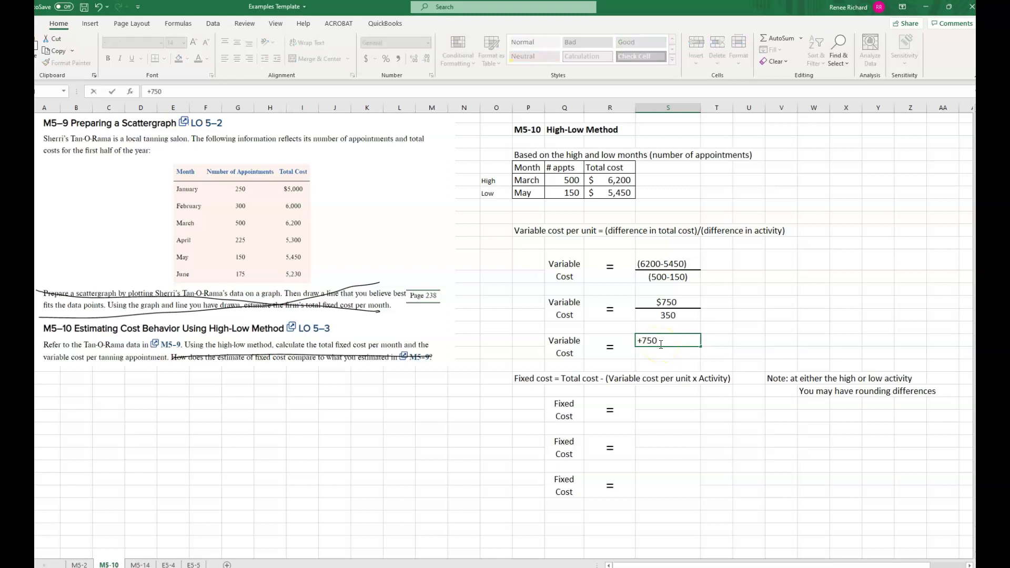
{"action": "type", "text": "/350"}
{"action": "key", "text": "Return"}
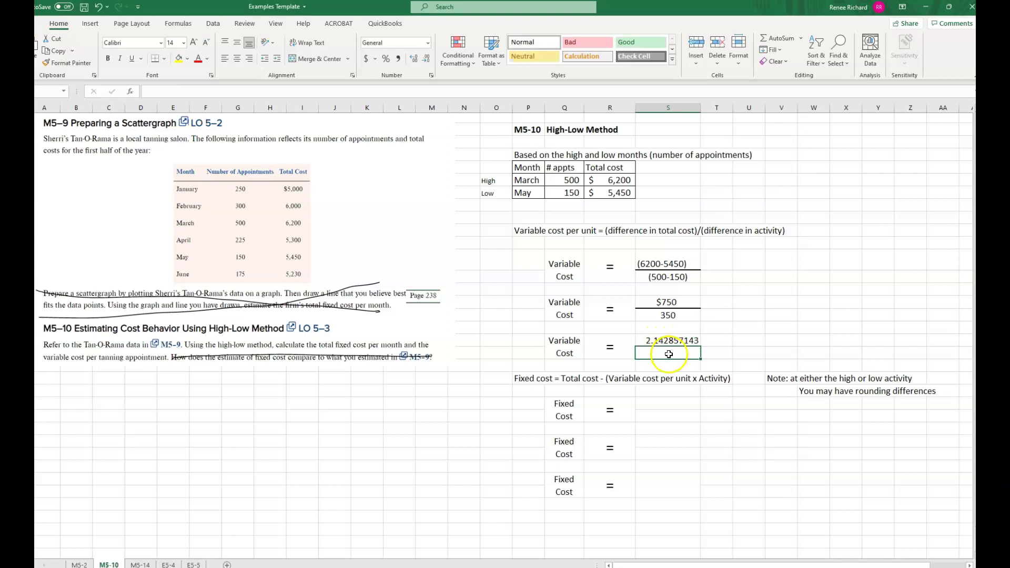
Step: Format the result in the third Variable Cost row with two decimals and the dollar Accounting format
{"action": "left_click", "coordinate": [665, 341]}
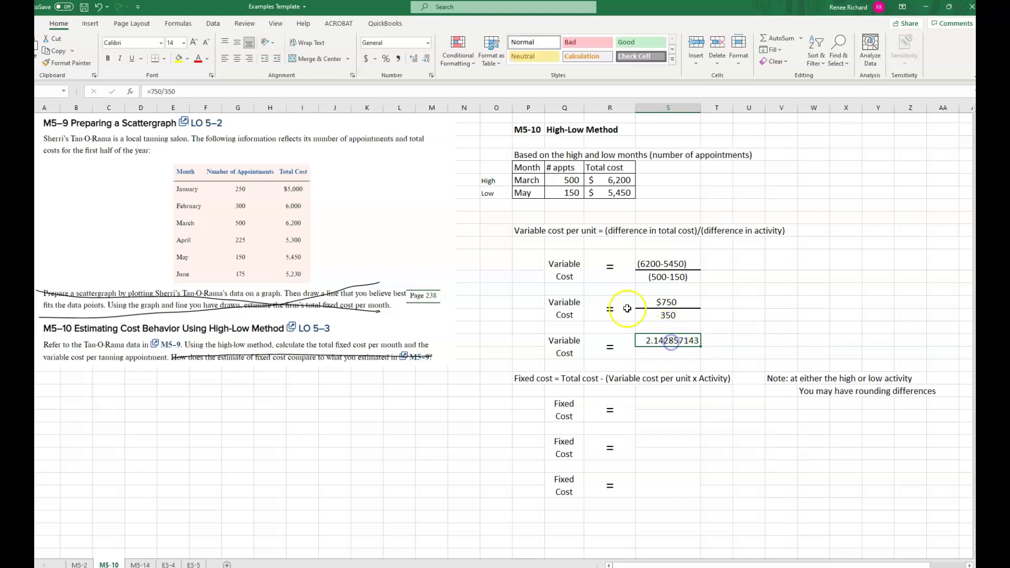
{"action": "left_click", "coordinate": [427, 60]}
{"action": "left_click", "coordinate": [427, 59]}
{"action": "left_click", "coordinate": [427, 59]}
{"action": "left_click", "coordinate": [427, 60]}
{"action": "left_click", "coordinate": [427, 60]}
{"action": "left_click", "coordinate": [427, 59]}
{"action": "left_click", "coordinate": [427, 59]}
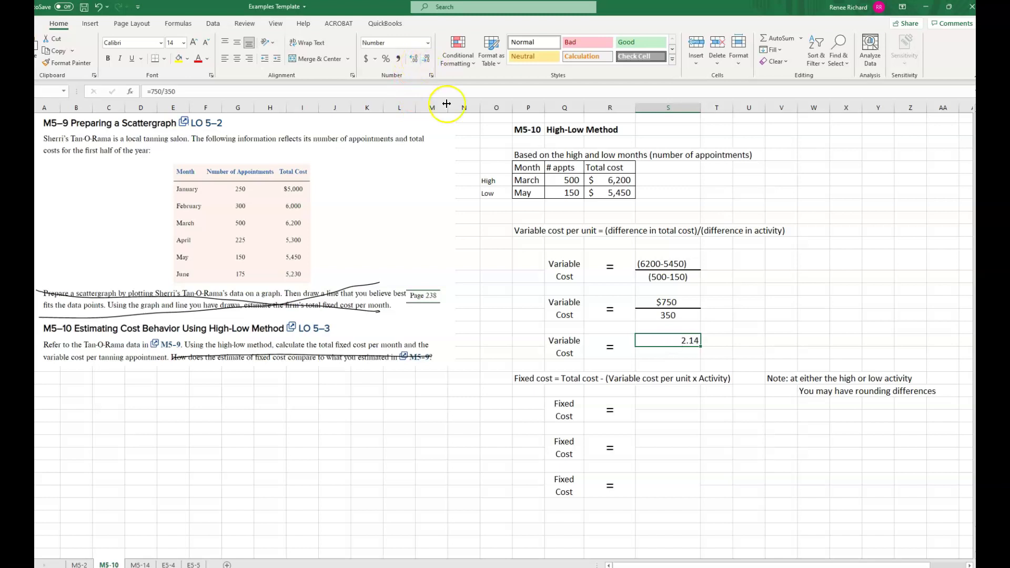
{"action": "left_click", "coordinate": [366, 59]}
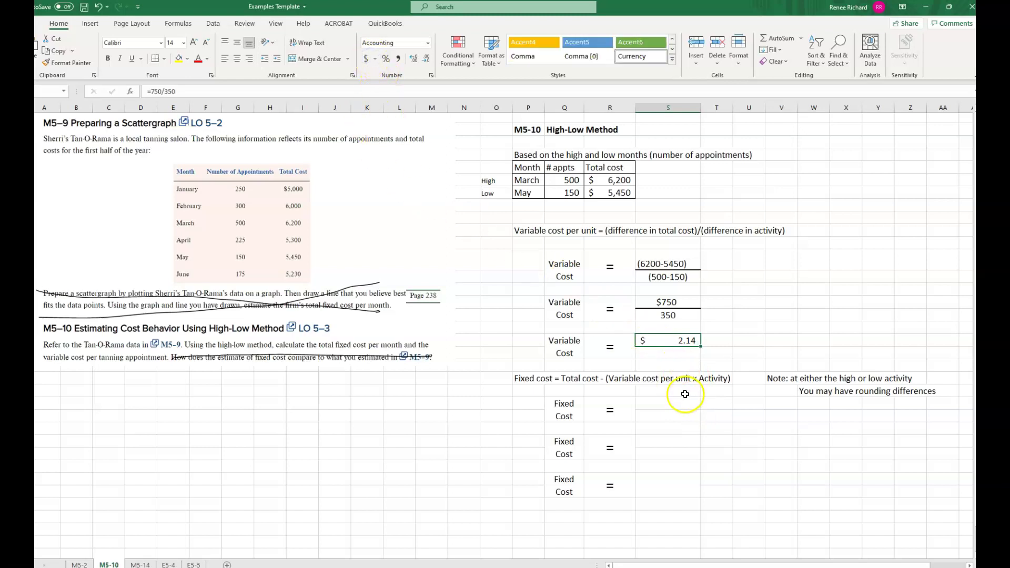
Step: Add the label "per appointment" in the cell beside the calculated variable cost
{"action": "left_click", "coordinate": [714, 339]}
{"action": "type", "text": "per"}
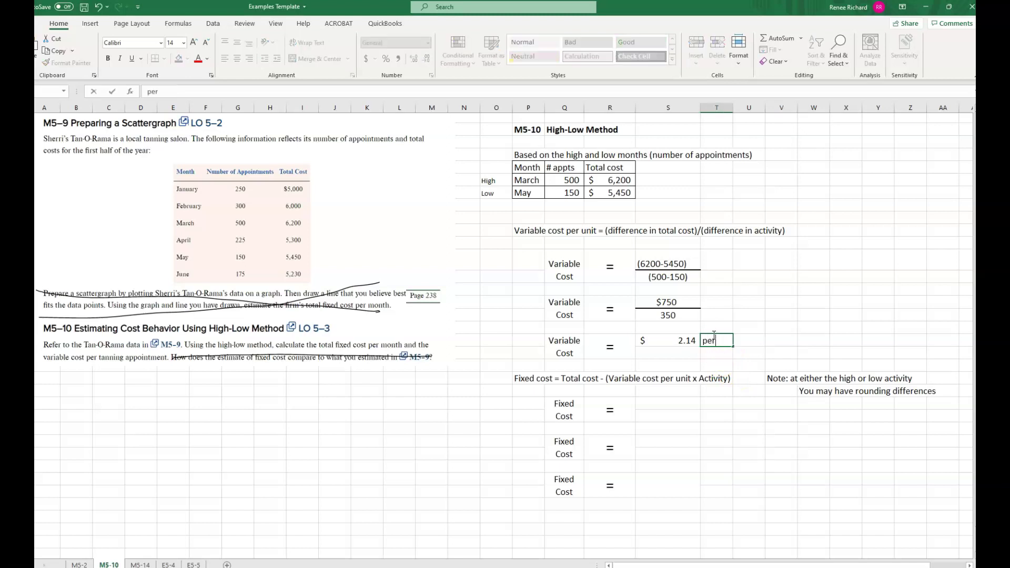
{"action": "type", "text": " appointment"}
{"action": "key", "text": "Return"}
{"action": "left_click", "coordinate": [717, 349]}
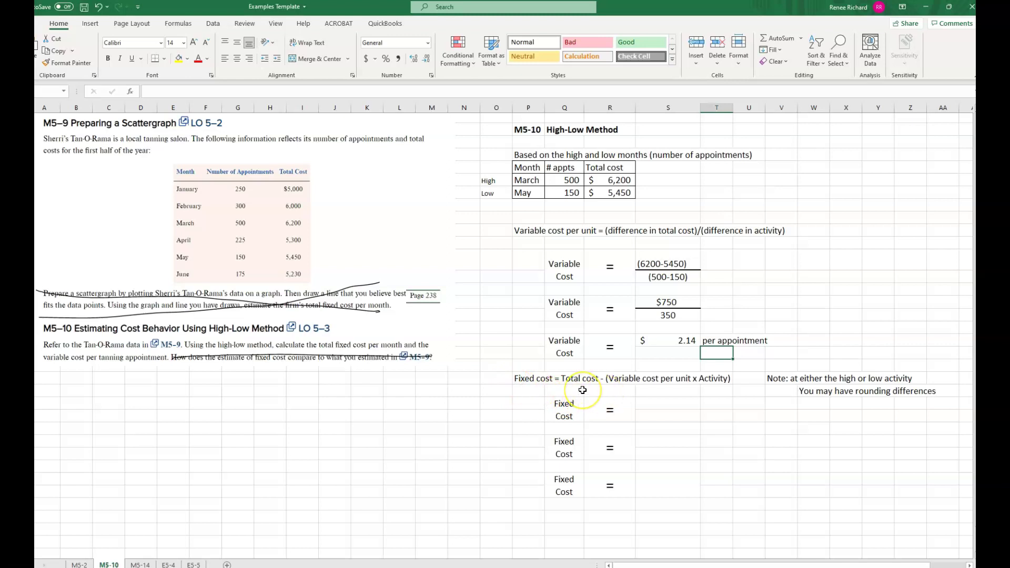
Step: Write the expression 6200 -(2.14 x 500) as text in the first Fixed Cost row
{"action": "left_click", "coordinate": [660, 403]}
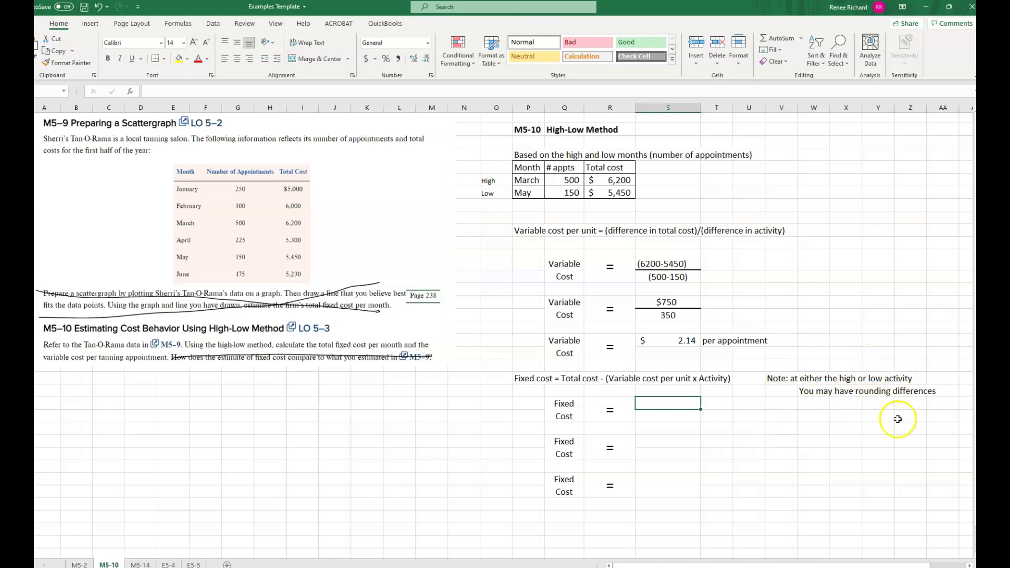
{"action": "type", "text": "6"}
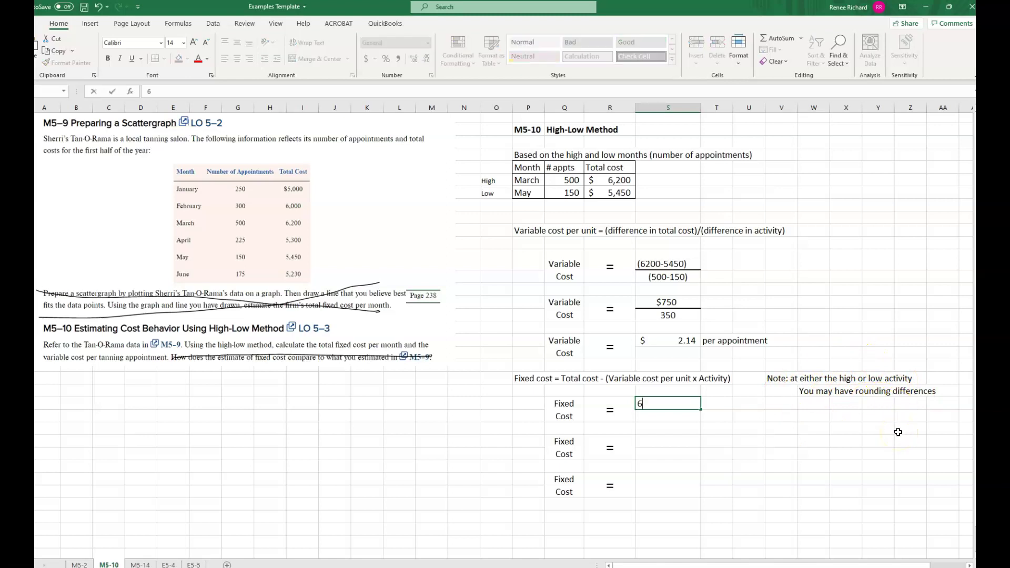
{"action": "type", "text": "200 -(2.14 x 500"}
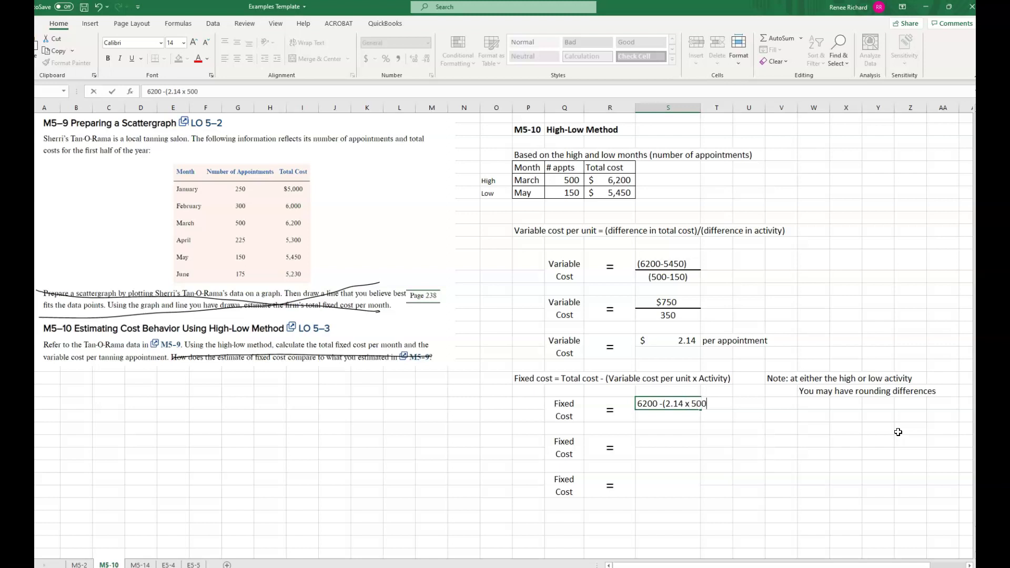
{"action": "type", "text": ")"}
{"action": "key", "text": "Return"}
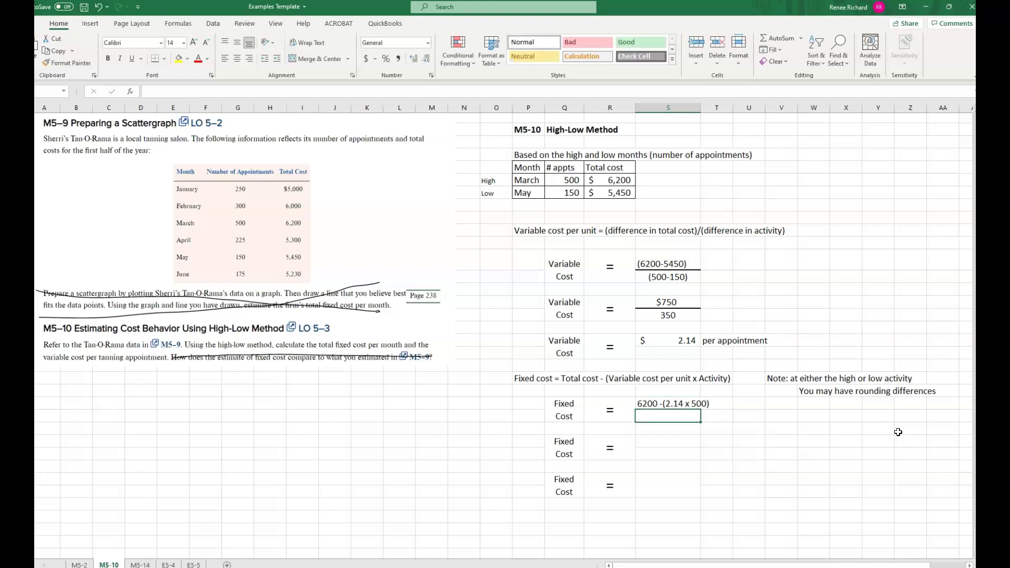
Step: Write the simplified expression 6200-1070 as text in the second Fixed Cost row
{"action": "key", "text": "Down"}
{"action": "key", "text": "Down"}
{"action": "type", "text": "62000"}
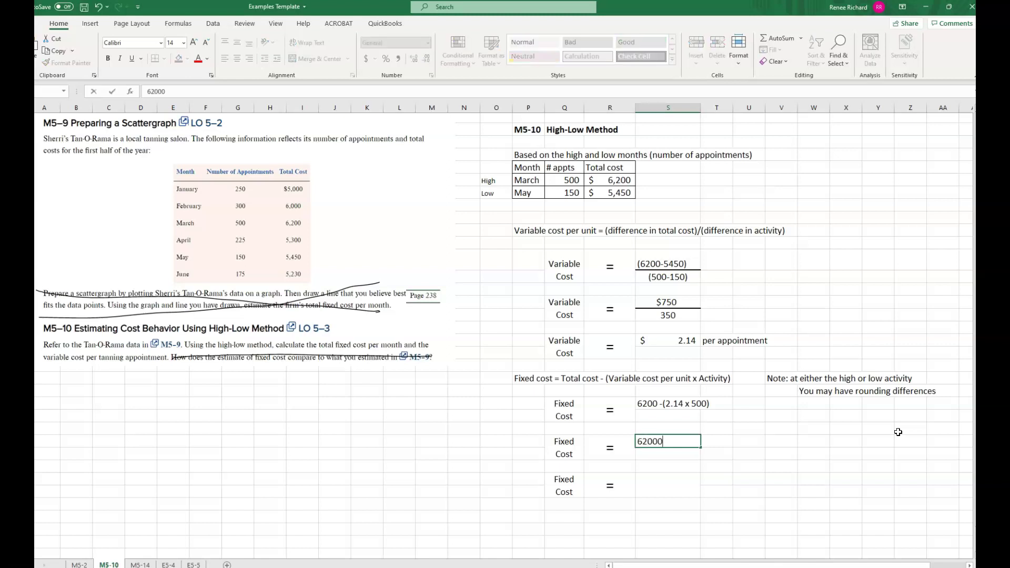
{"action": "key", "text": "BackSpace"}
{"action": "type", "text": "-1070"}
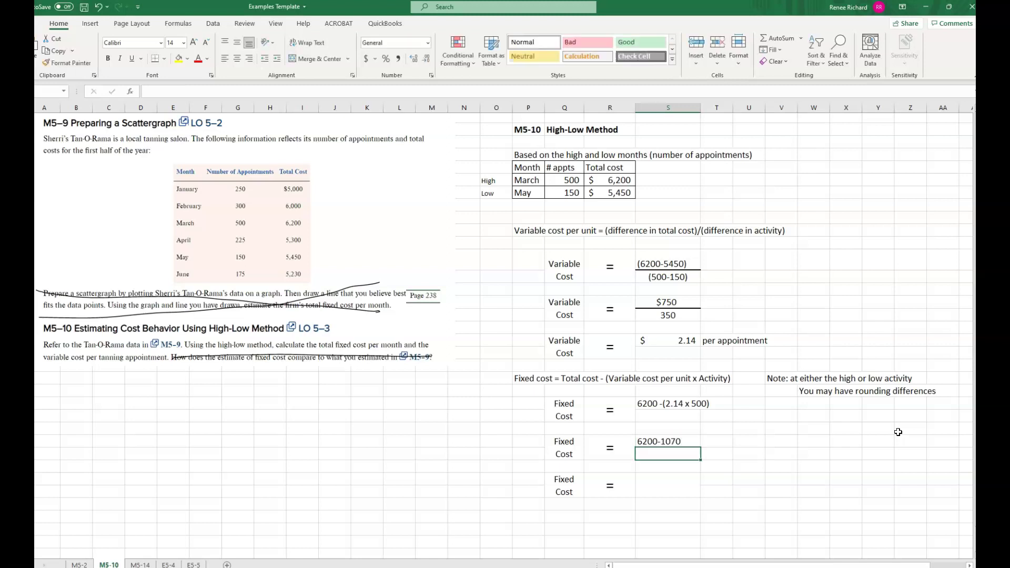
{"action": "key", "text": "Return"}
Step: Calculate the monthly fixed cost in the third Fixed Cost row with the formula +6200-1070
{"action": "type", "text": "+6200"}
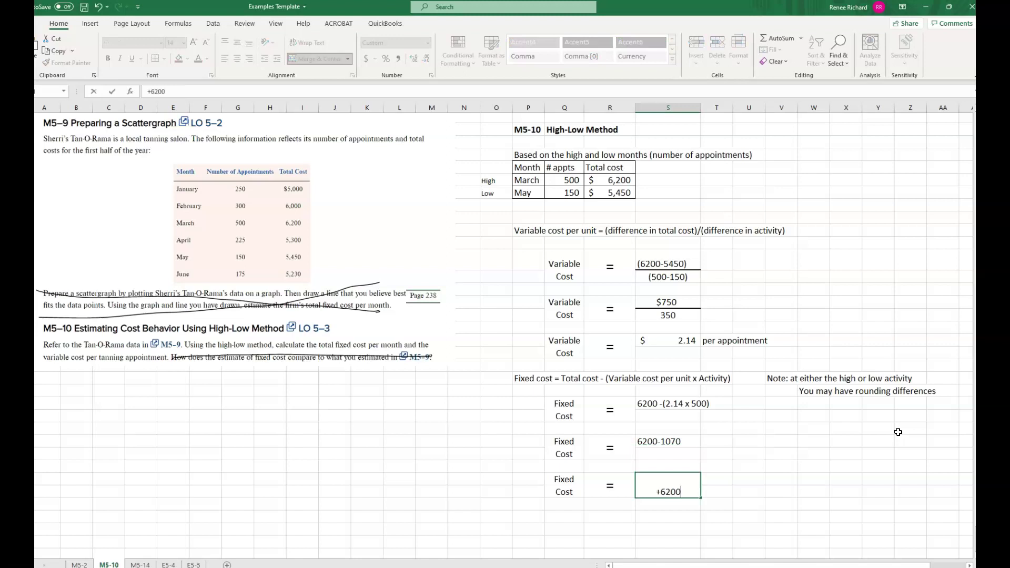
{"action": "type", "text": "-1070"}
{"action": "key", "text": "Return"}
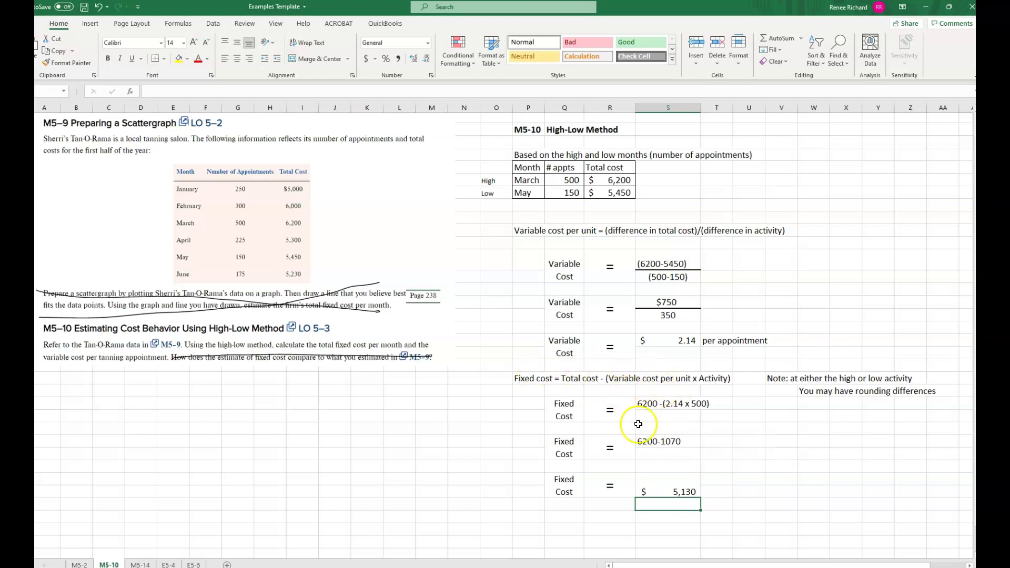
{"action": "left_click", "coordinate": [681, 483]}
{"action": "left_click", "coordinate": [684, 347]}
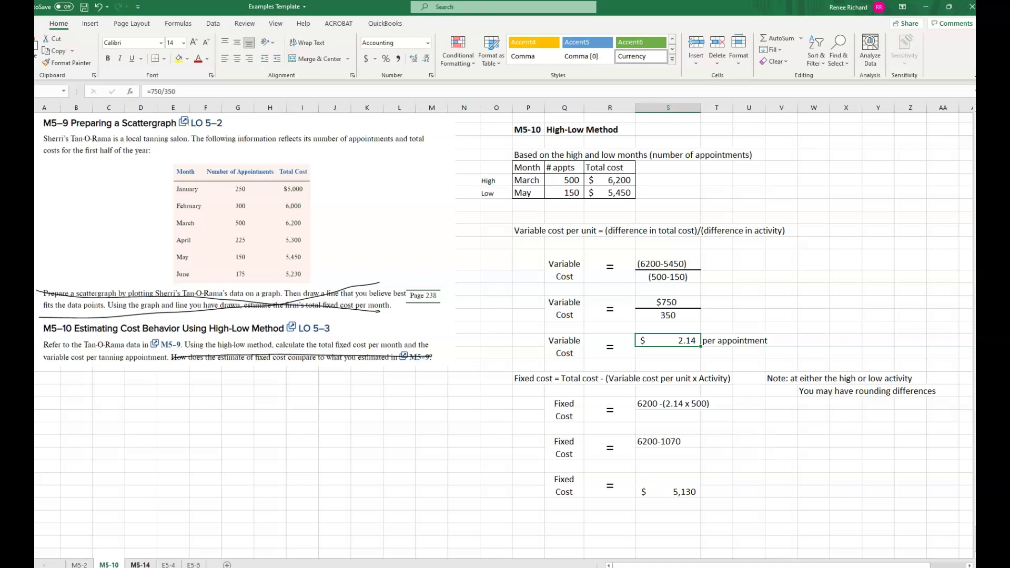
Step: On the M5-14 sheet, fill in the High row with April, 8600 hats and a total cost of 7750
{"action": "left_click", "coordinate": [140, 565]}
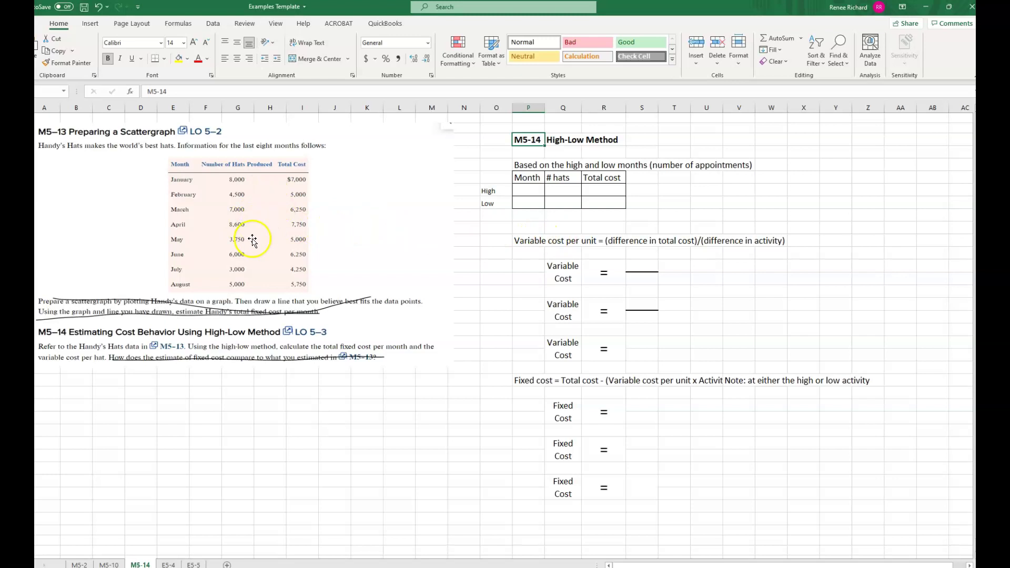
{"action": "left_click", "coordinate": [523, 190]}
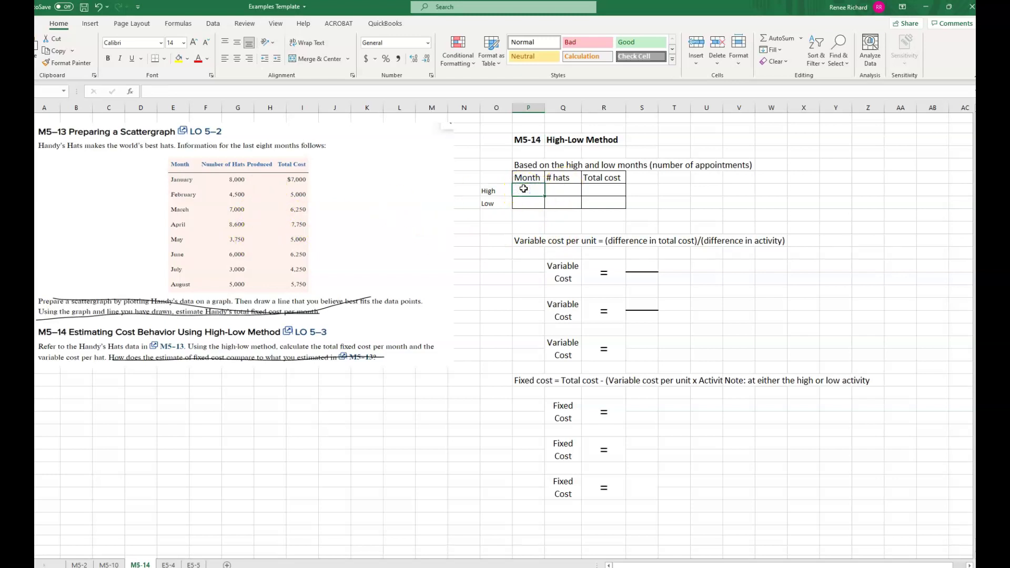
{"action": "type", "text": "April"}
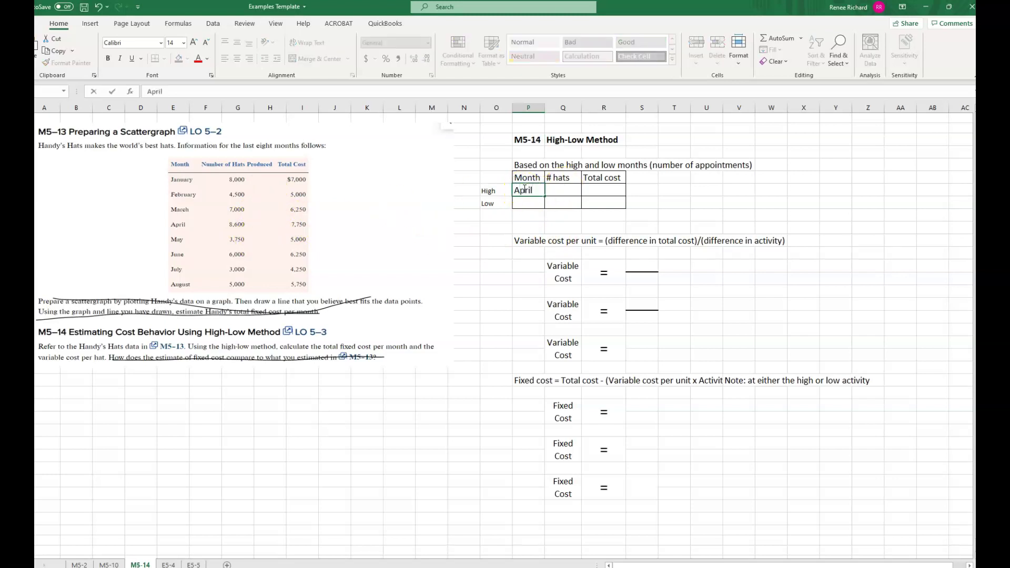
{"action": "key", "text": "Tab"}
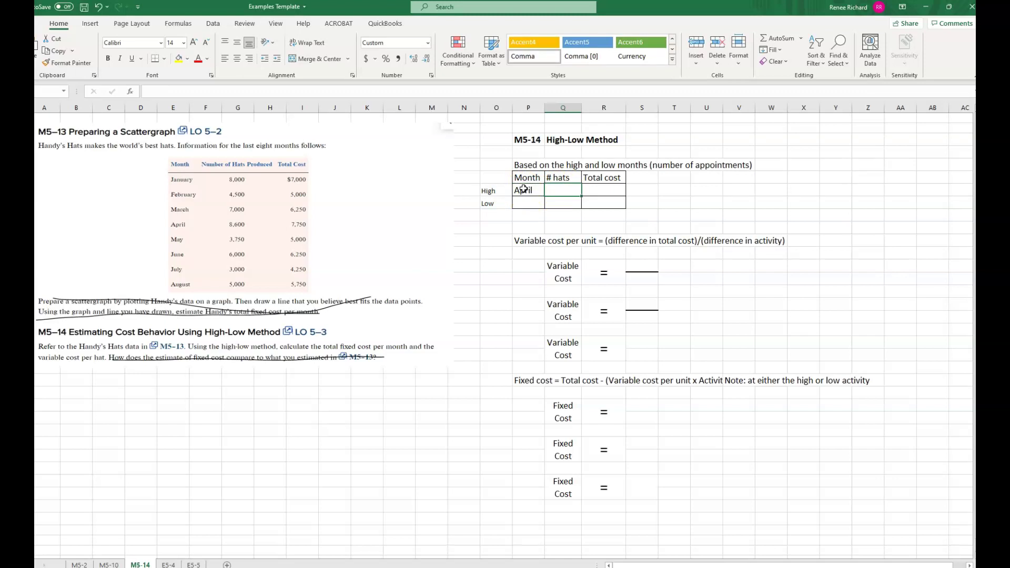
{"action": "type", "text": "8600"}
{"action": "key", "text": "Tab"}
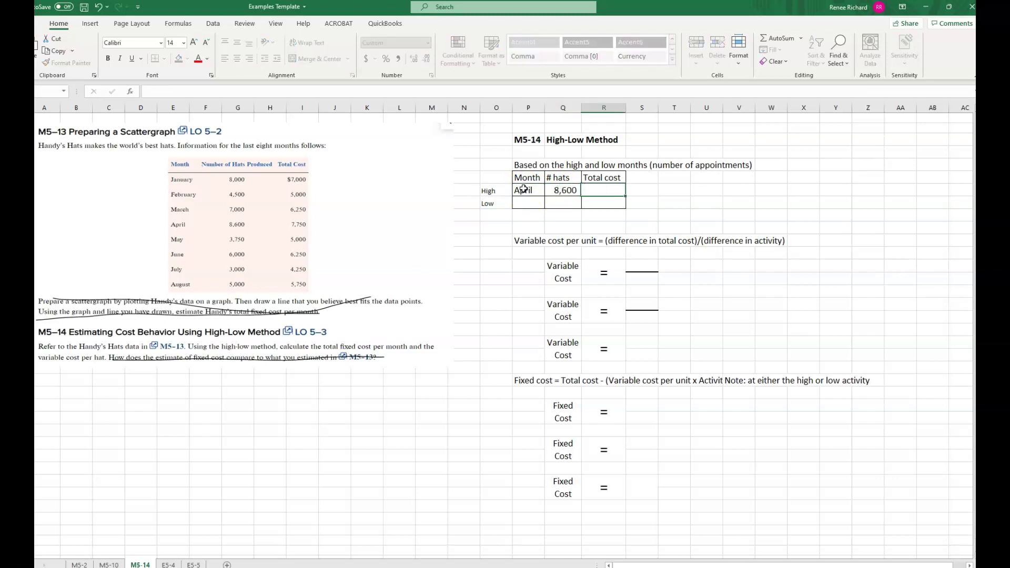
{"action": "type", "text": "7750"}
{"action": "key", "text": "Down"}
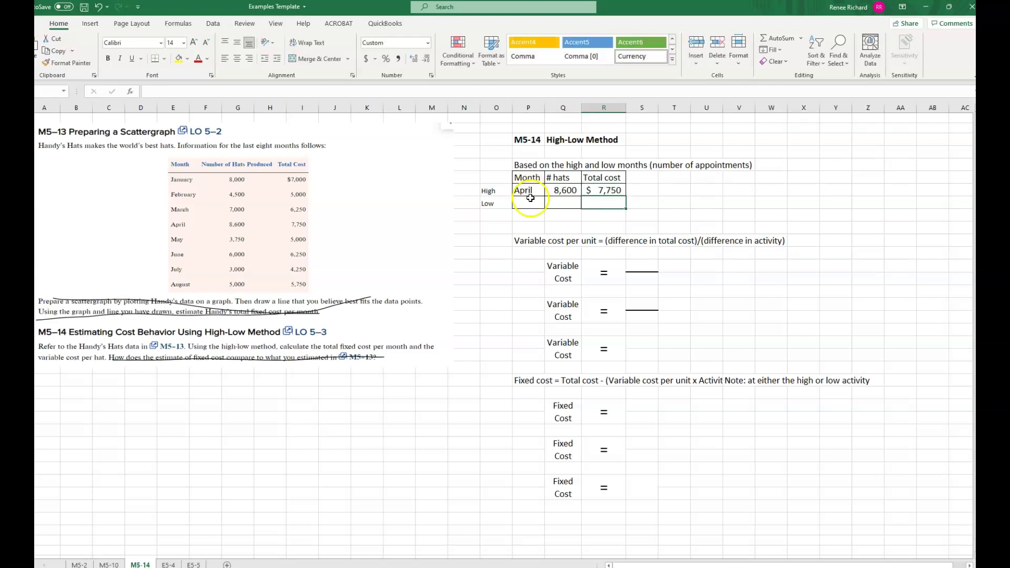
Step: Fill in the Low row with July, 3000 hats and a total cost of 4250
{"action": "left_click", "coordinate": [527, 203]}
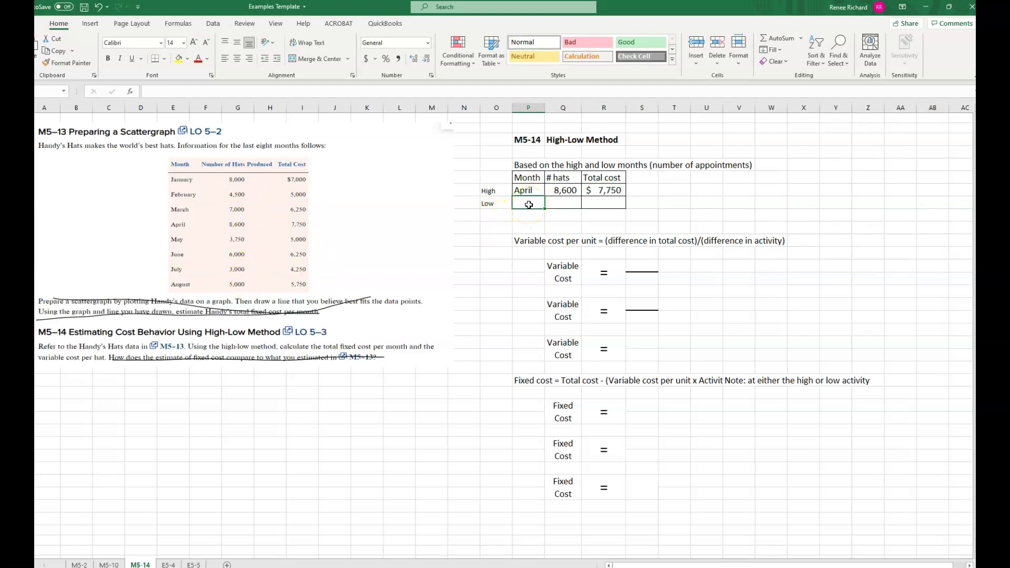
{"action": "type", "text": "July"}
{"action": "key", "text": "Tab"}
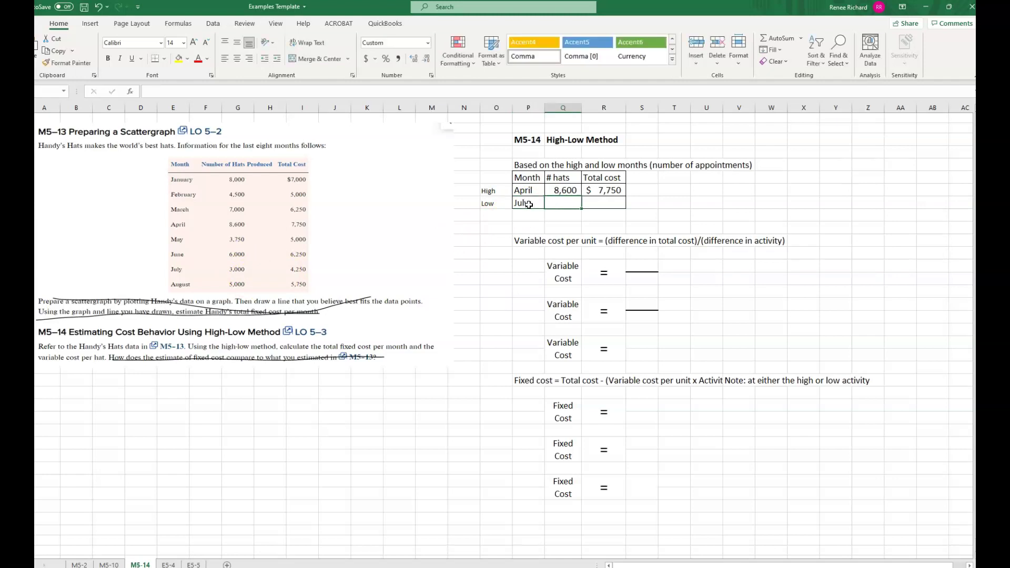
{"action": "type", "text": "3000"}
{"action": "key", "text": "Tab"}
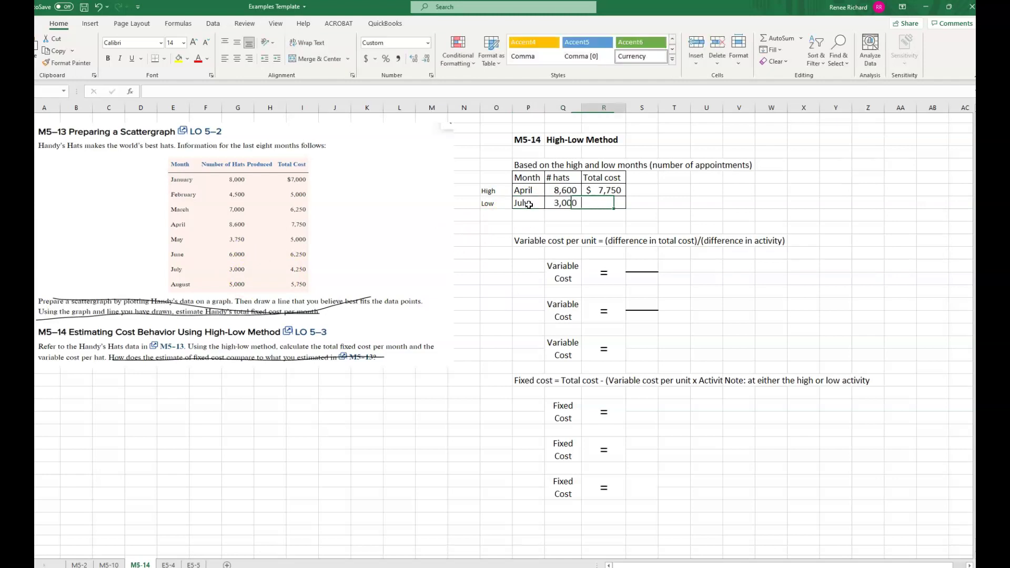
{"action": "type", "text": "4250"}
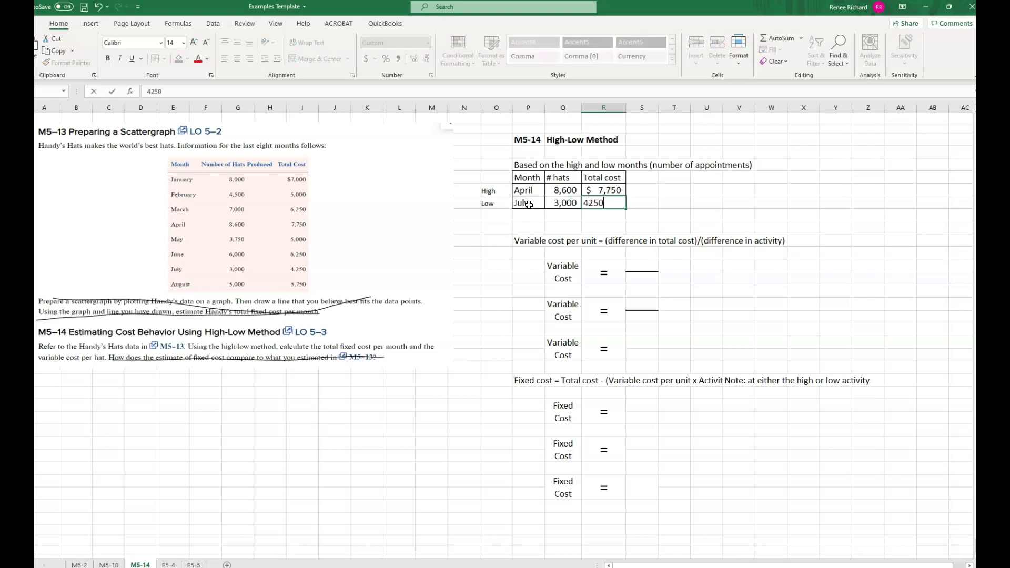
{"action": "key", "text": "Return"}
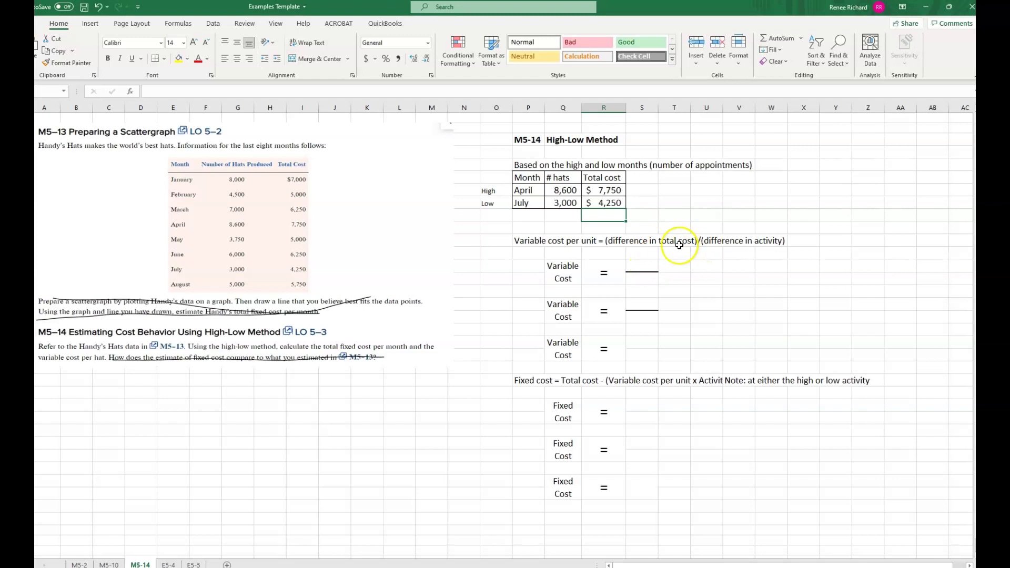
Step: Write 7750-4250 over 8600-3000 as text in the first Variable Cost fraction
{"action": "left_click", "coordinate": [641, 266]}
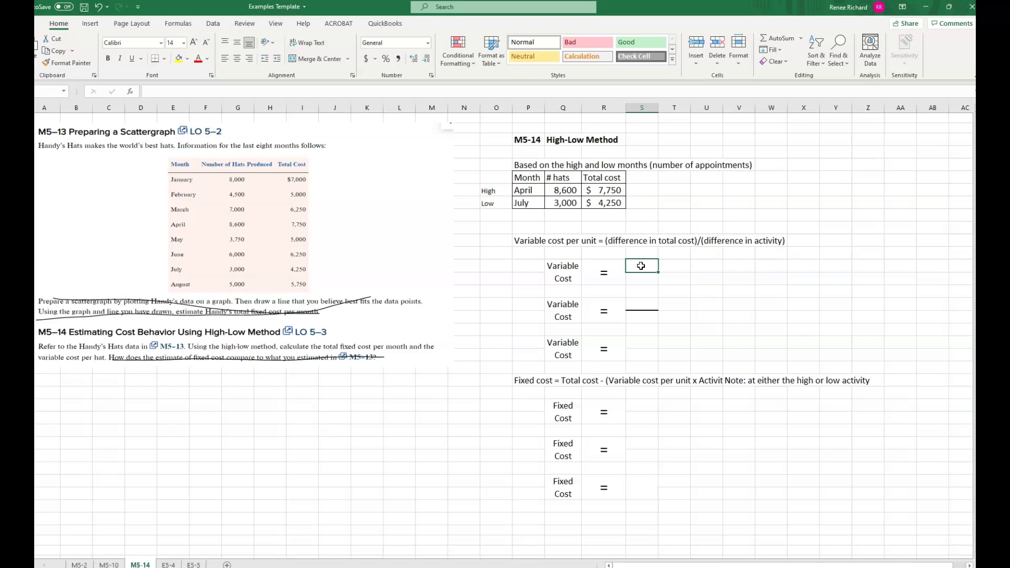
{"action": "type", "text": "77"}
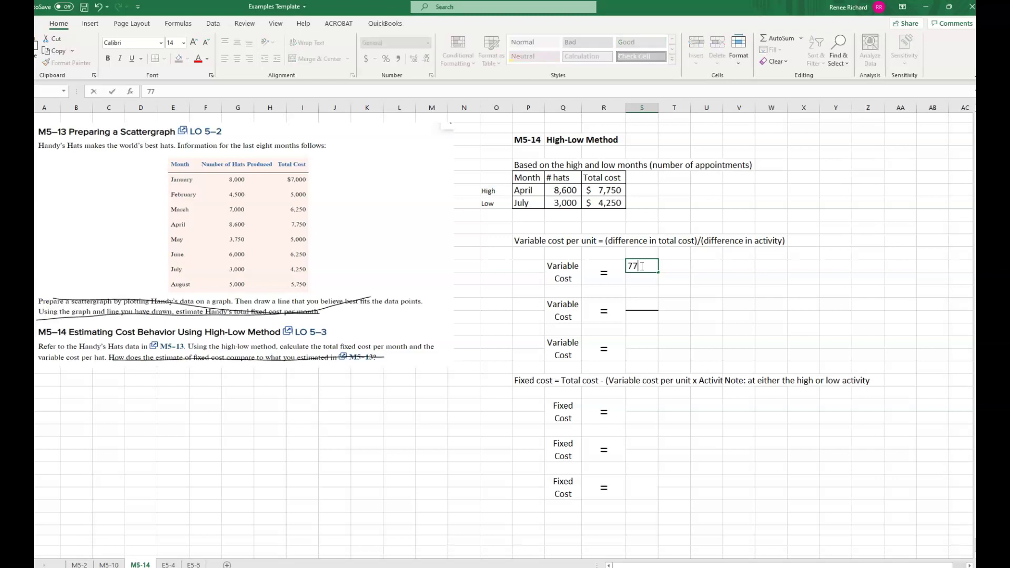
{"action": "type", "text": "50-4250"}
{"action": "key", "text": "Return"}
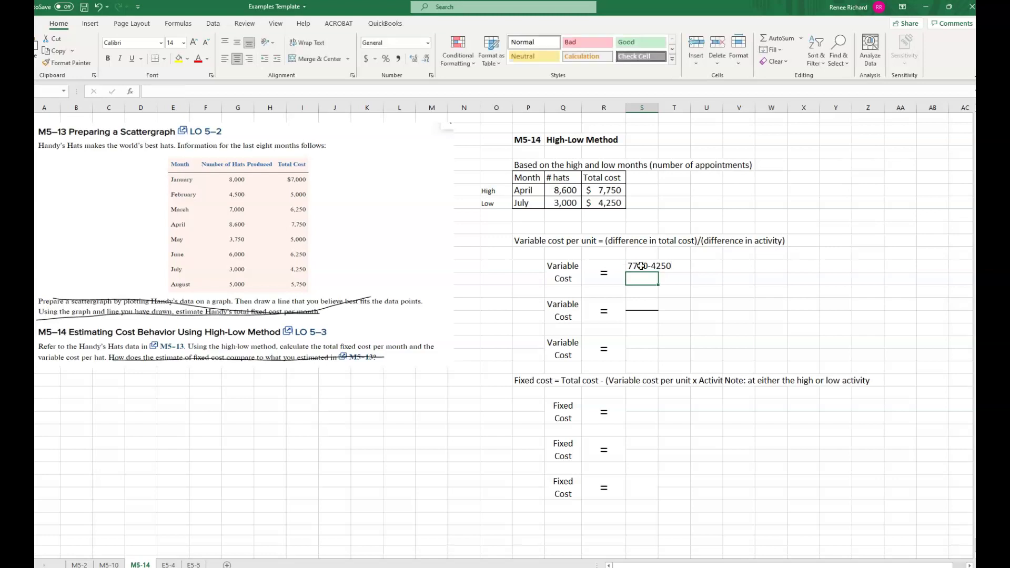
{"action": "type", "text": "86"}
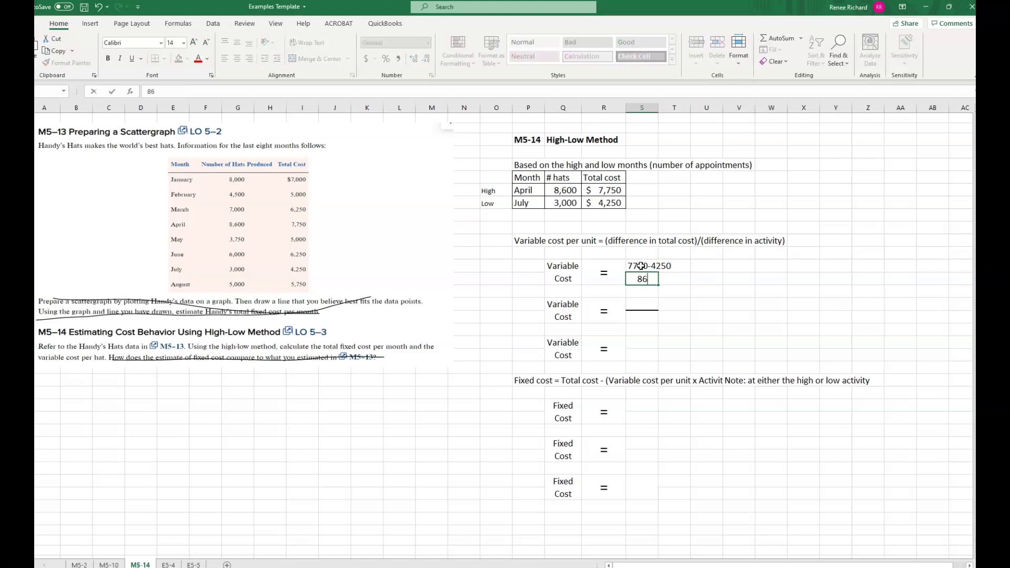
{"action": "type", "text": "00-3000"}
{"action": "key", "text": "Return"}
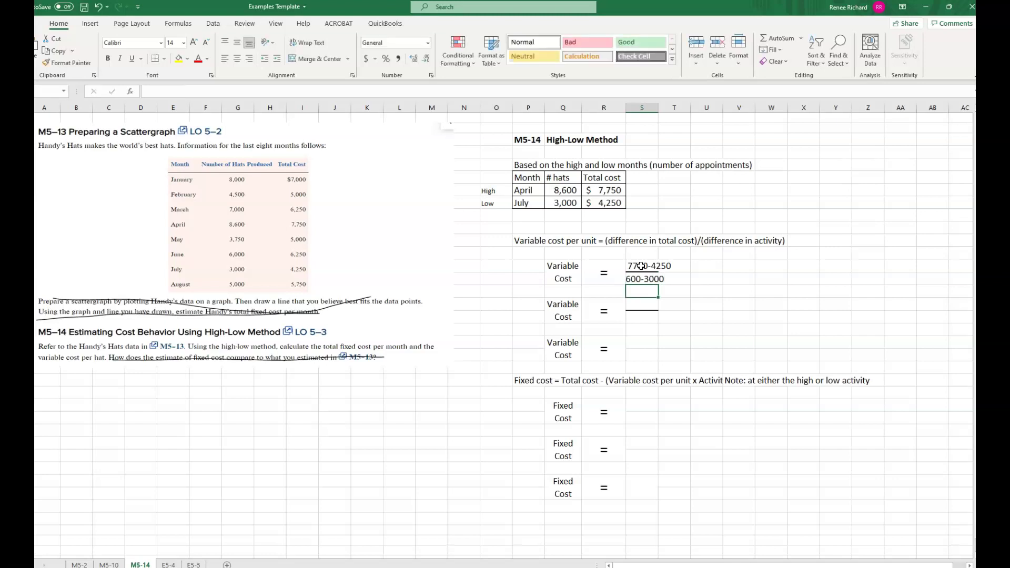
Step: Left-align the 8600-3000 denominator in the first Variable Cost fraction
{"action": "left_click", "coordinate": [643, 279]}
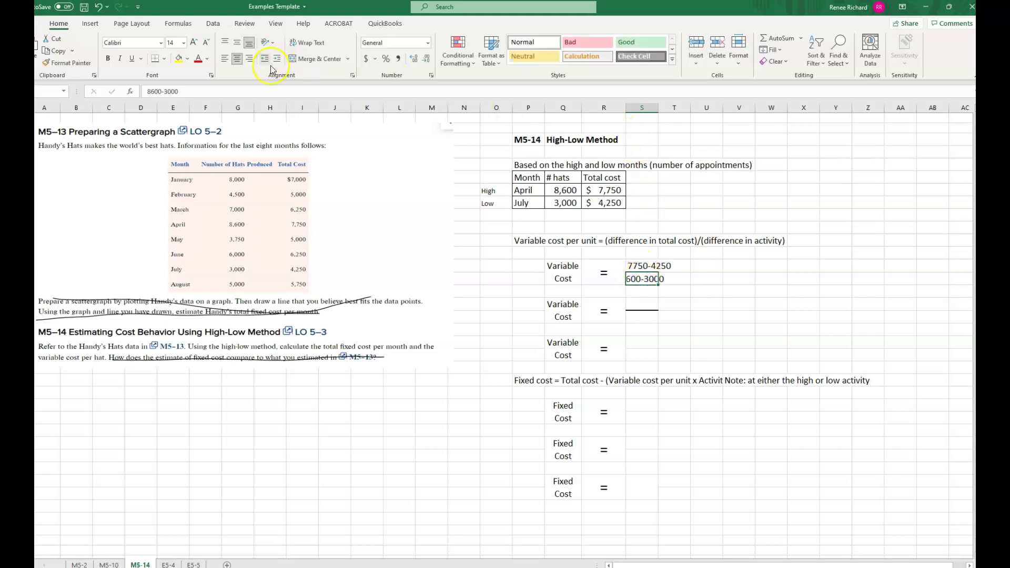
{"action": "left_click", "coordinate": [224, 58]}
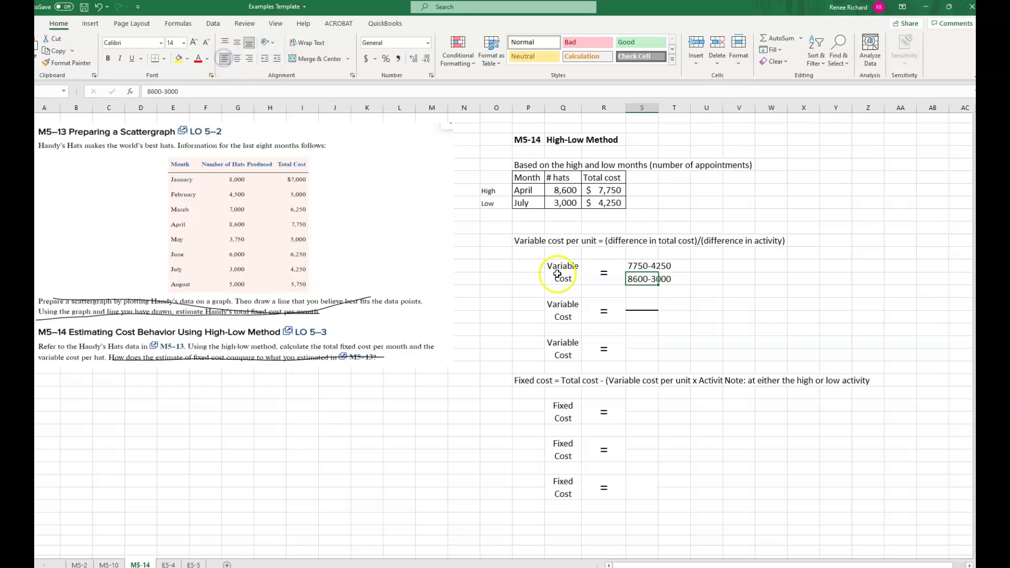
{"action": "left_click", "coordinate": [683, 376]}
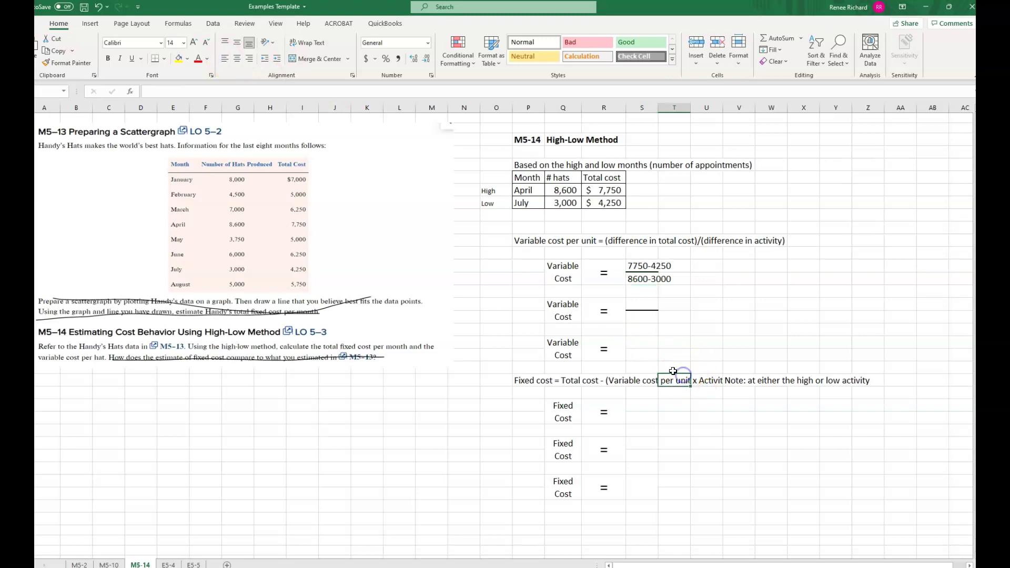
Step: Calculate the second Variable Cost fraction with +7750-4250 as the numerator and +8600-3000 as the denominator
{"action": "left_click", "coordinate": [644, 308]}
{"action": "type", "text": "+7750-4250"}
{"action": "key", "text": "Return"}
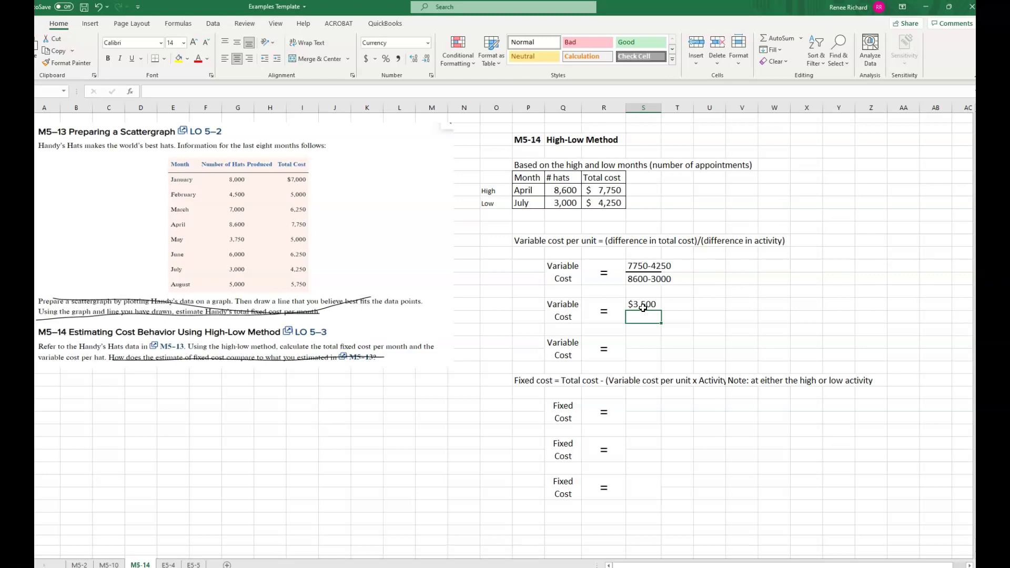
{"action": "left_click", "coordinate": [644, 320]}
{"action": "left_click", "coordinate": [654, 322]}
{"action": "type", "text": "+8"}
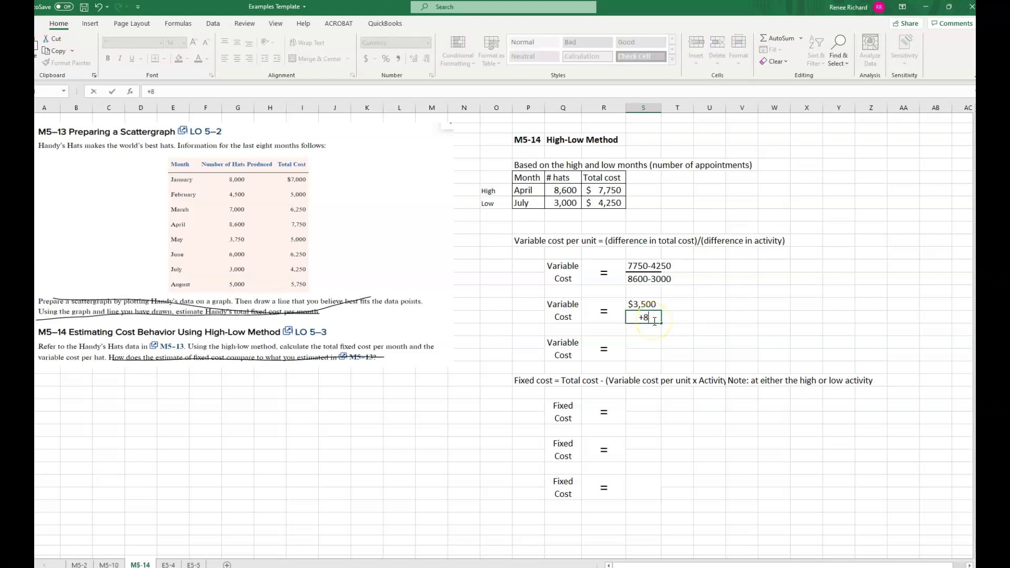
{"action": "type", "text": "600-3000"}
{"action": "key", "text": "Return"}
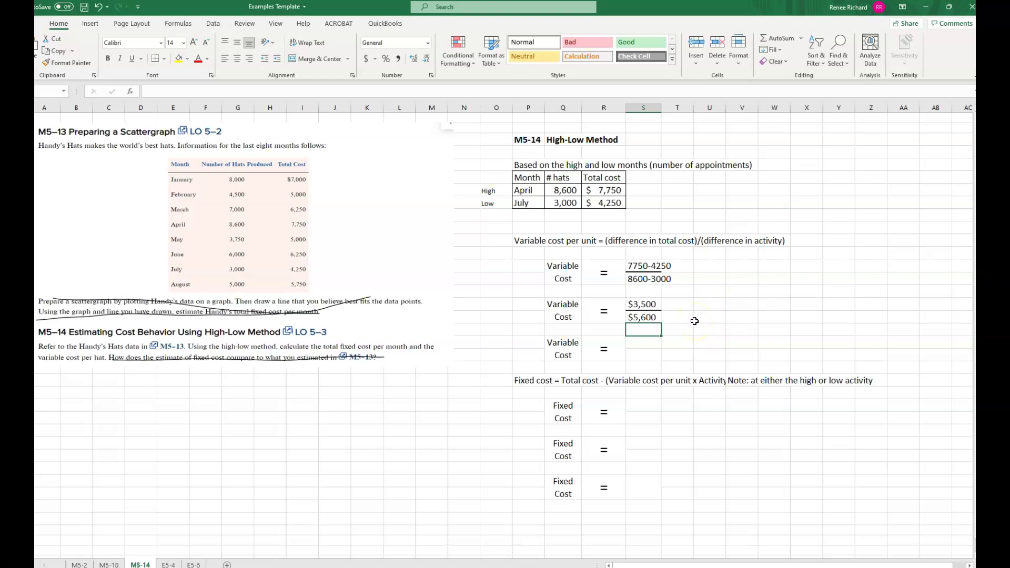
Step: Calculate the variable cost per hat in the third Variable Cost row with +S16/S17, displayed to three decimal places
{"action": "left_click", "coordinate": [648, 343]}
{"action": "type", "text": "+"}
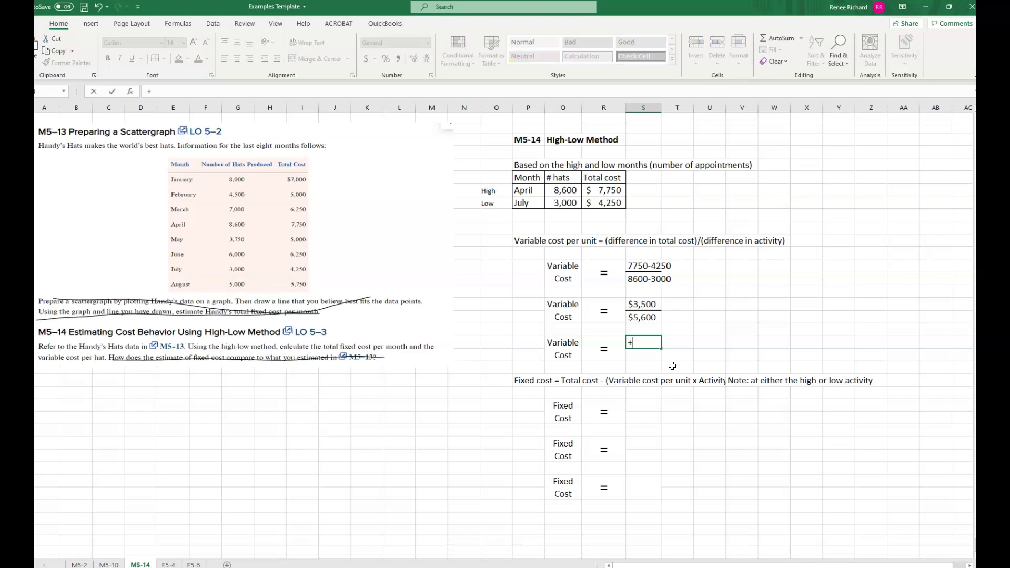
{"action": "left_click", "coordinate": [646, 307]}
{"action": "type", "text": "/"}
{"action": "left_click", "coordinate": [650, 318]}
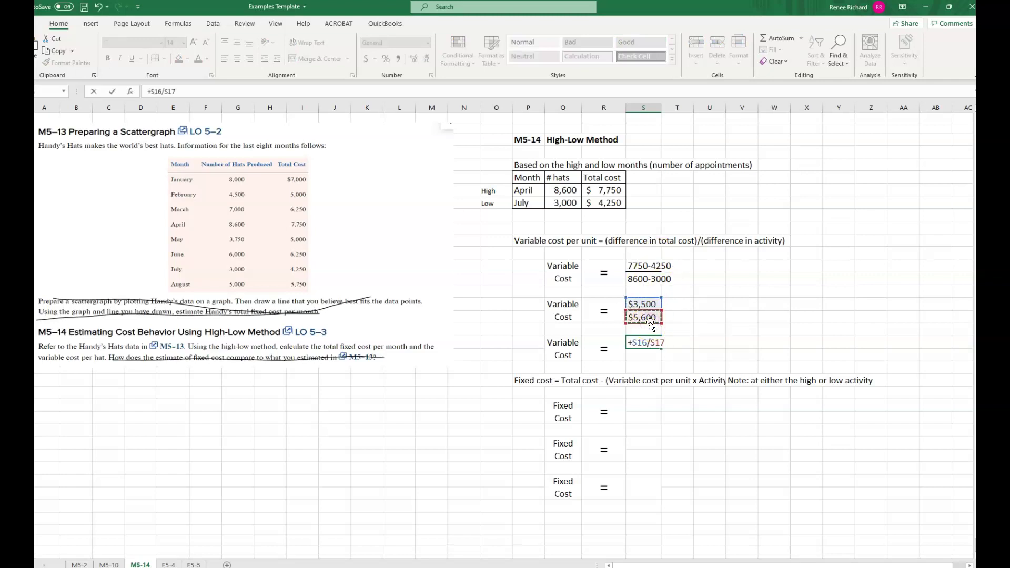
{"action": "key", "text": "Return"}
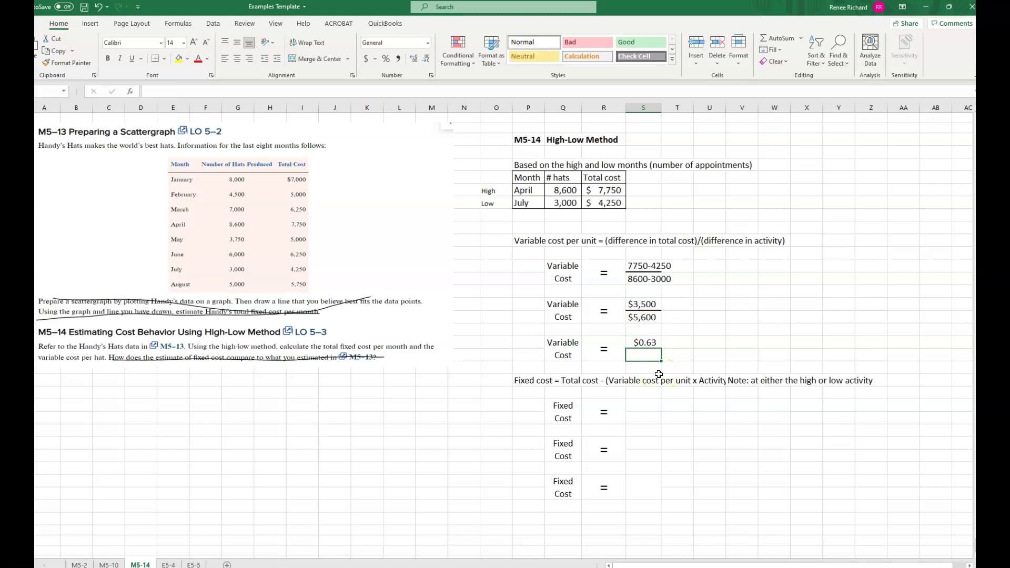
{"action": "left_click", "coordinate": [640, 343]}
{"action": "left_click", "coordinate": [415, 59]}
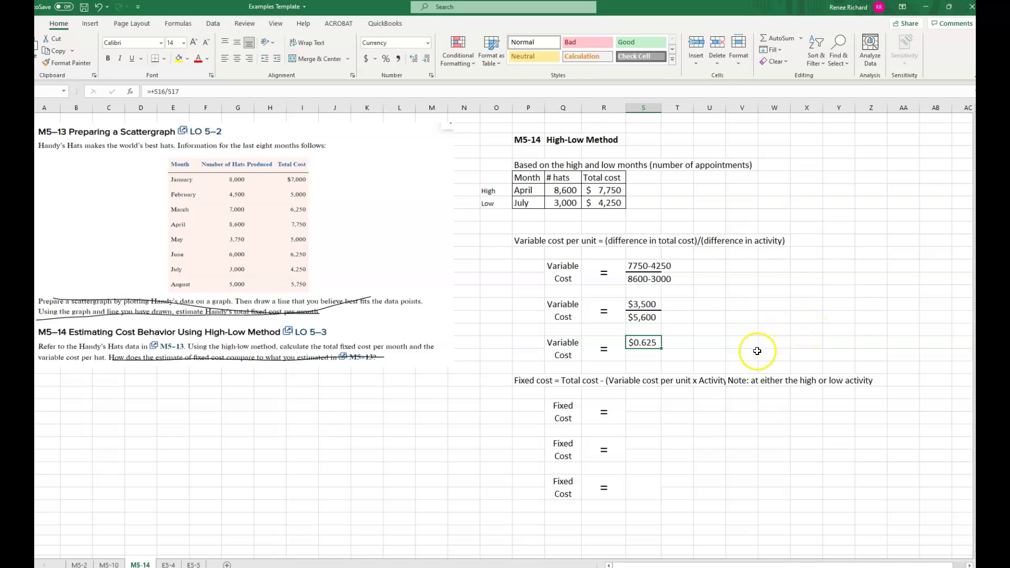
Step: Write the expression 7750-(.625 x 8600) as text in the first Fixed Cost row
{"action": "left_click", "coordinate": [648, 407]}
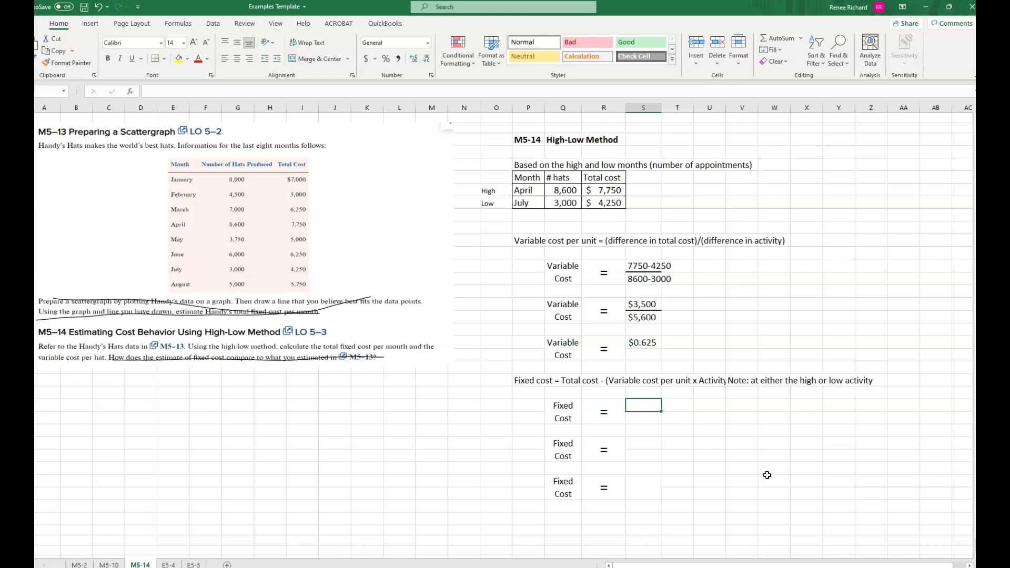
{"action": "type", "text": "77"}
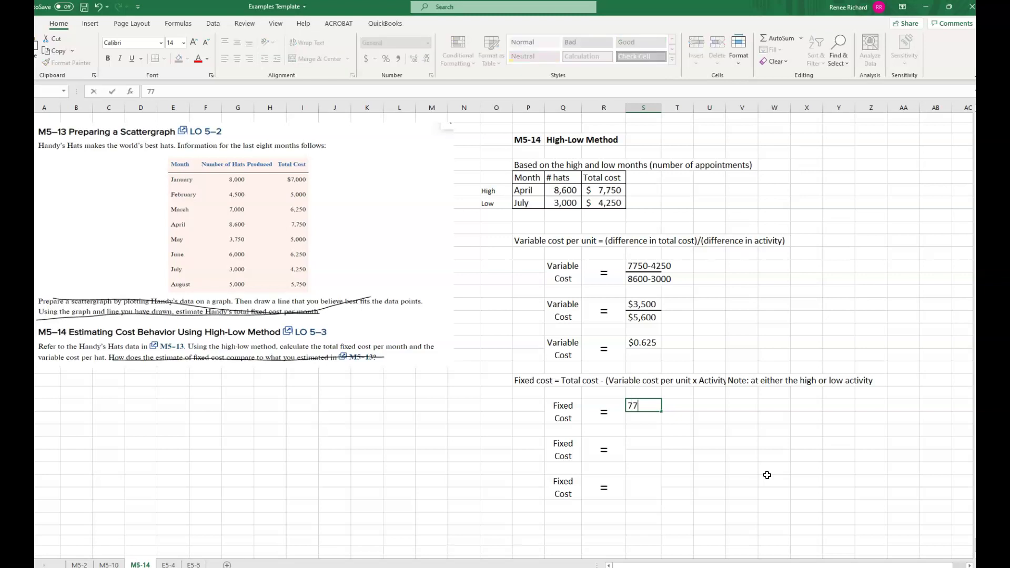
{"action": "type", "text": "50-(.625"}
{"action": "type", "text": "8600)"}
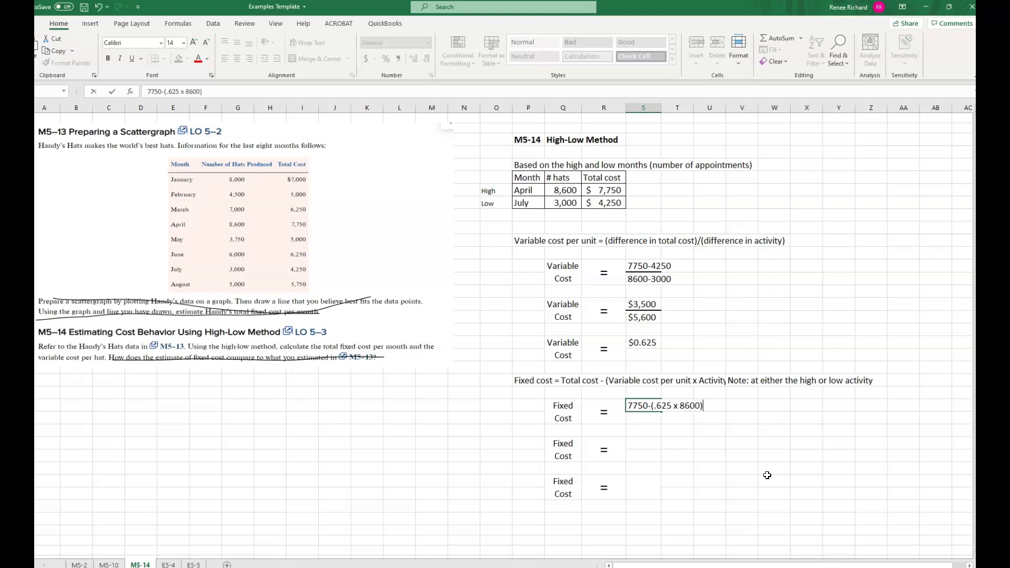
{"action": "key", "text": "Return"}
{"action": "key", "text": "Down"}
{"action": "key", "text": "Down"}
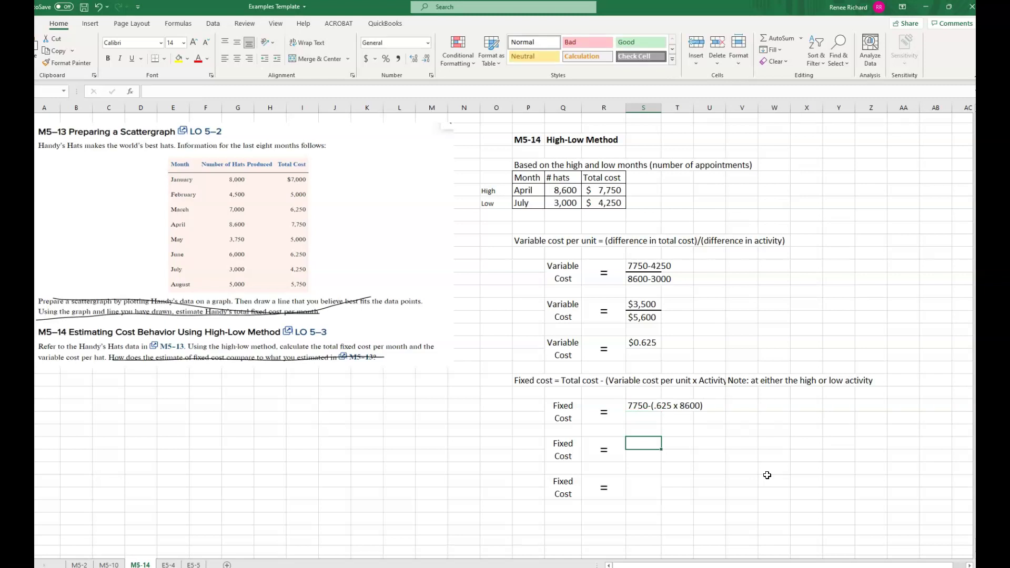
{"action": "type", "text": "7750"}
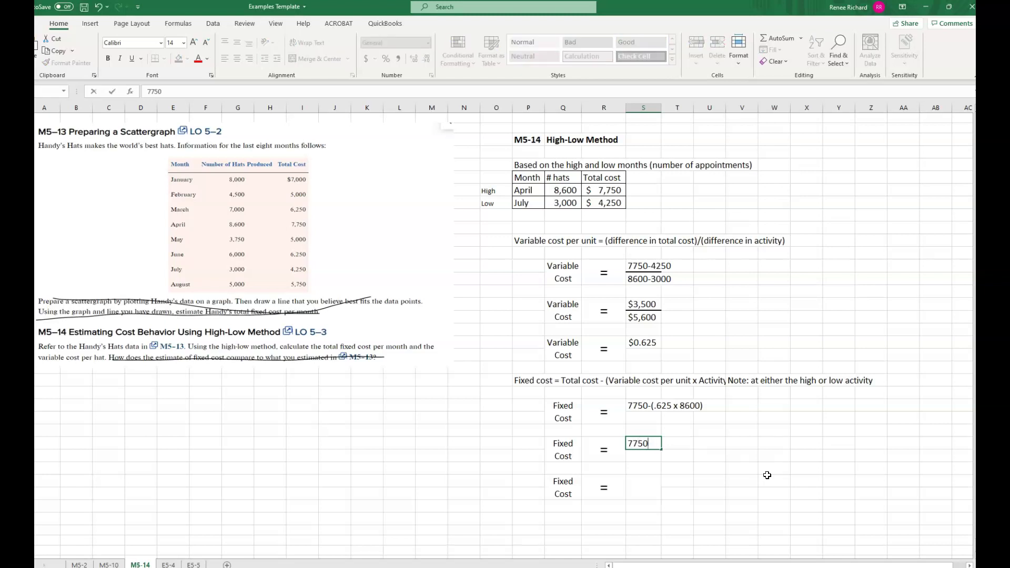
{"action": "type", "text": "-("}
{"action": "key", "text": "BackSpace"}
{"action": "key", "text": "BackSpace"}
{"action": "key", "text": "BackSpace"}
{"action": "key", "text": "BackSpace"}
{"action": "key", "text": "BackSpace"}
{"action": "key", "text": "BackSpace"}
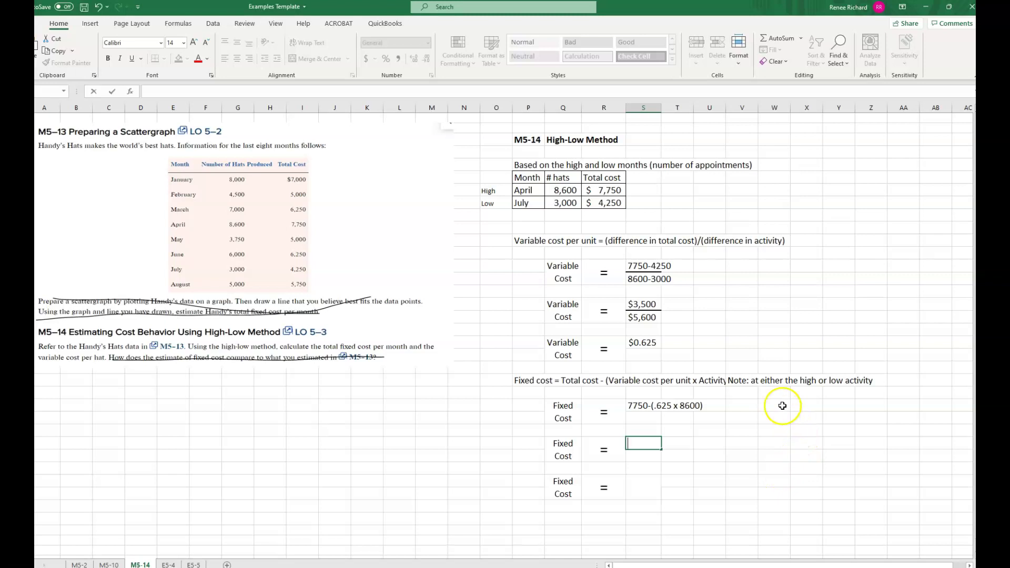
Step: Calculate the total variable cost at the high activity with +8600*.625 in column W, beside the first Fixed Cost row
{"action": "left_click_drag", "start_coordinate": [773, 405], "coordinate": [773, 419]}
{"action": "left_click", "coordinate": [766, 405]}
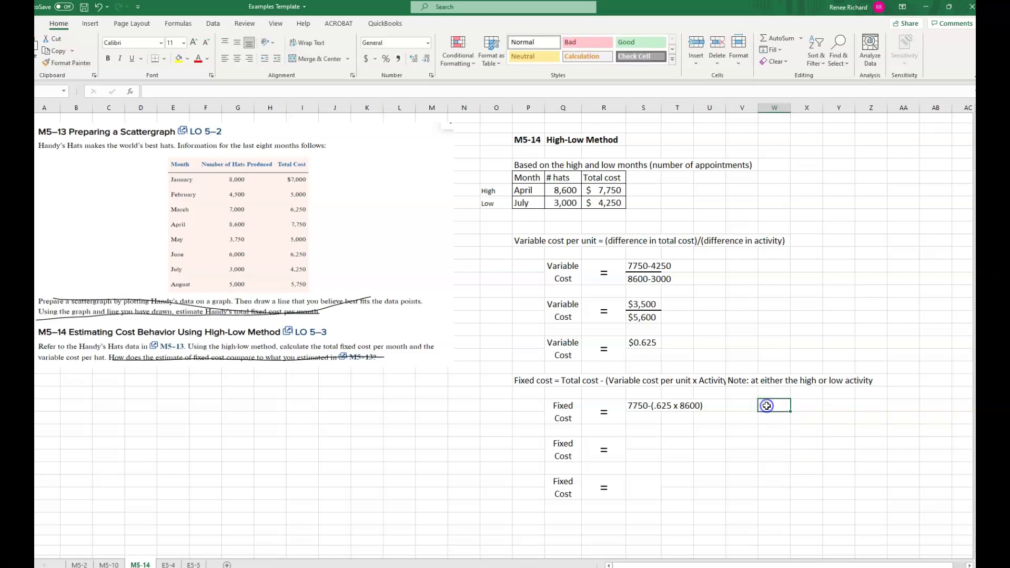
{"action": "type", "text": "+8600"}
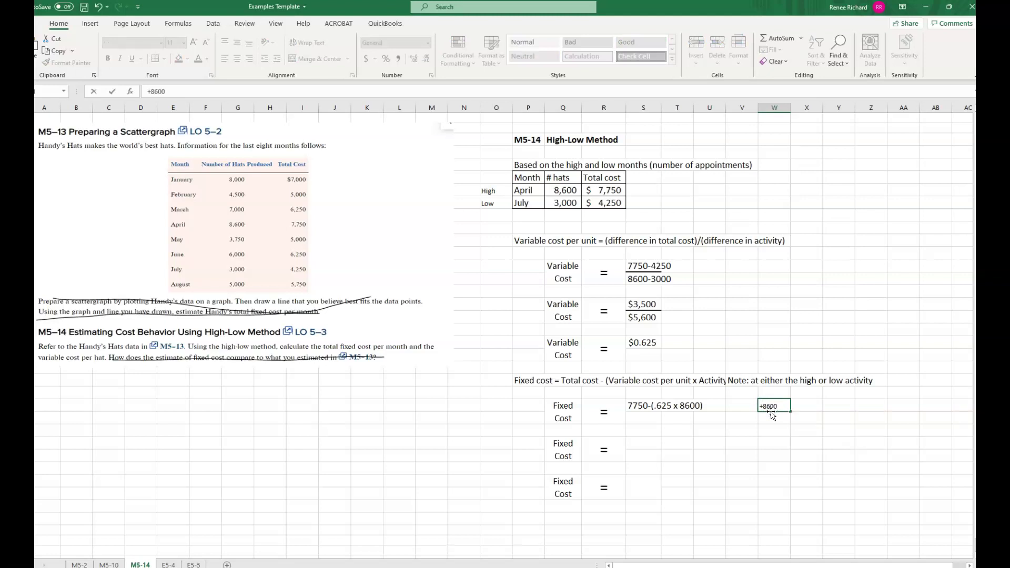
{"action": "type", "text": "*.625"}
{"action": "key", "text": "Return"}
Step: Write the simplified expression 7750-5375 as text in the second Fixed Cost row
{"action": "left_click", "coordinate": [640, 445]}
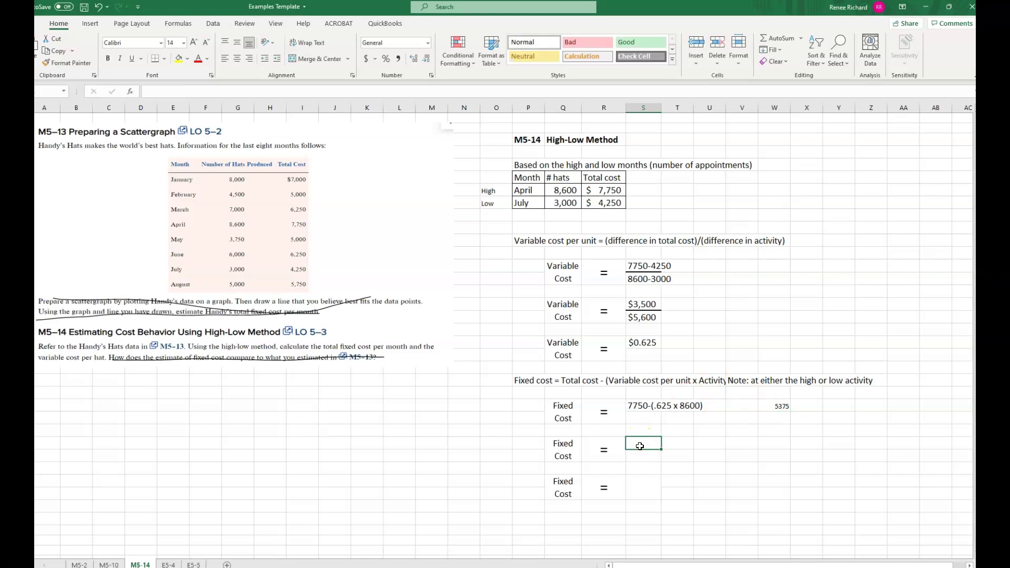
{"action": "type", "text": "7750-5375"}
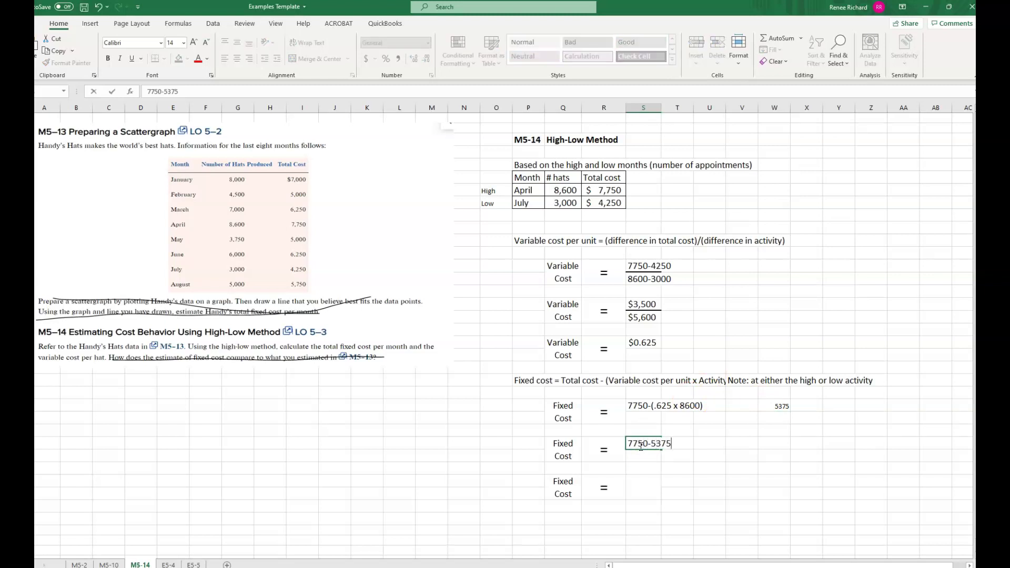
{"action": "key", "text": "Return"}
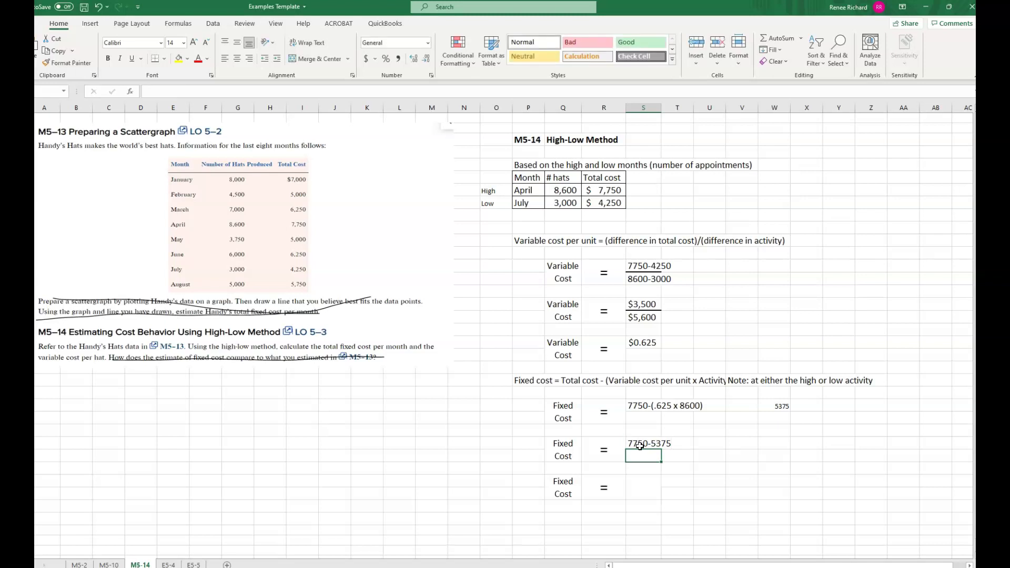
Step: Calculate the monthly fixed cost in the third Fixed Cost row with the formula +7750-5375
{"action": "key", "text": "Down"}
{"action": "key", "text": "Down"}
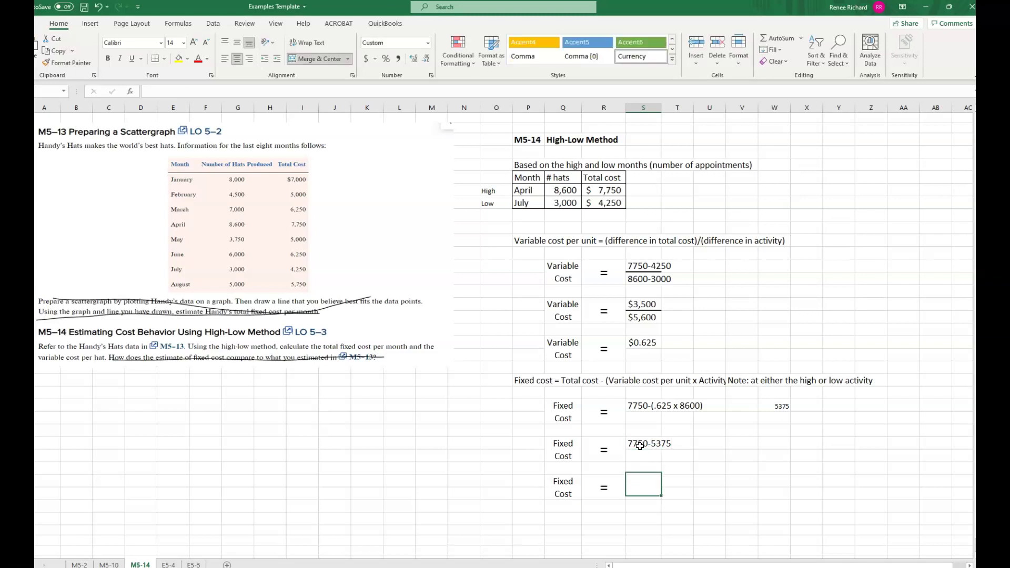
{"action": "type", "text": "+"}
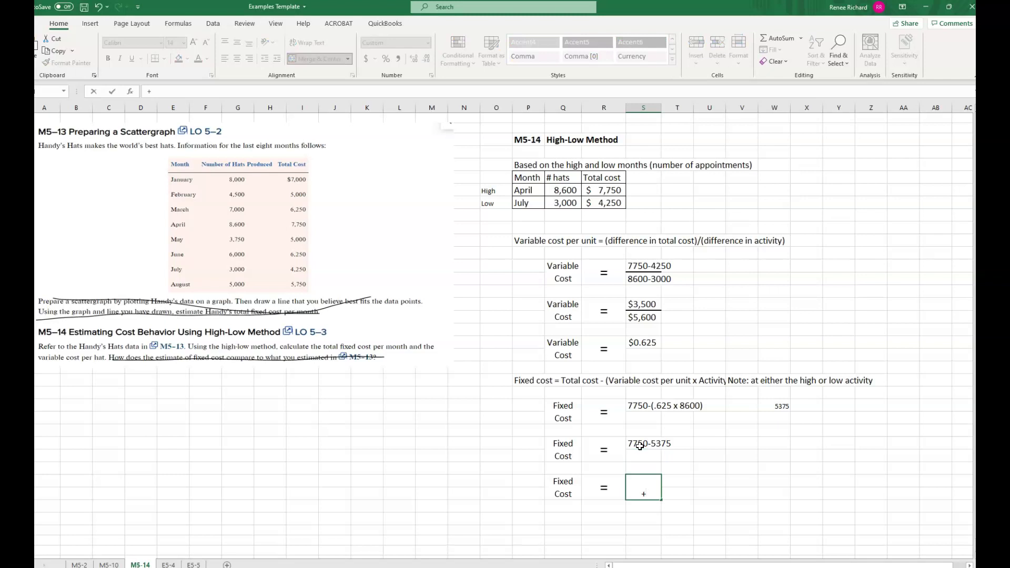
{"action": "type", "text": "7750-53752"}
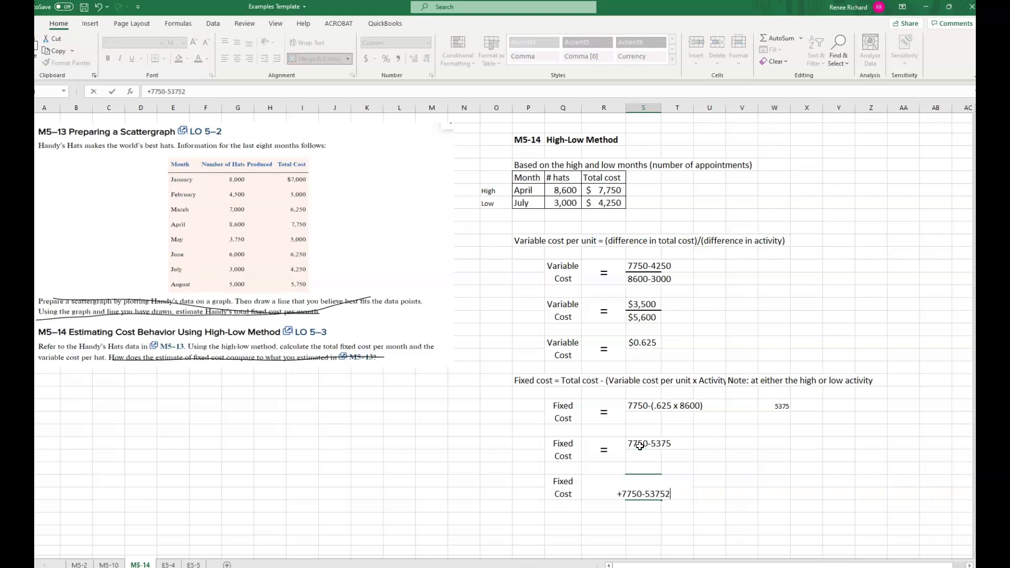
{"action": "key", "text": "BackSpace"}
{"action": "key", "text": "Return"}
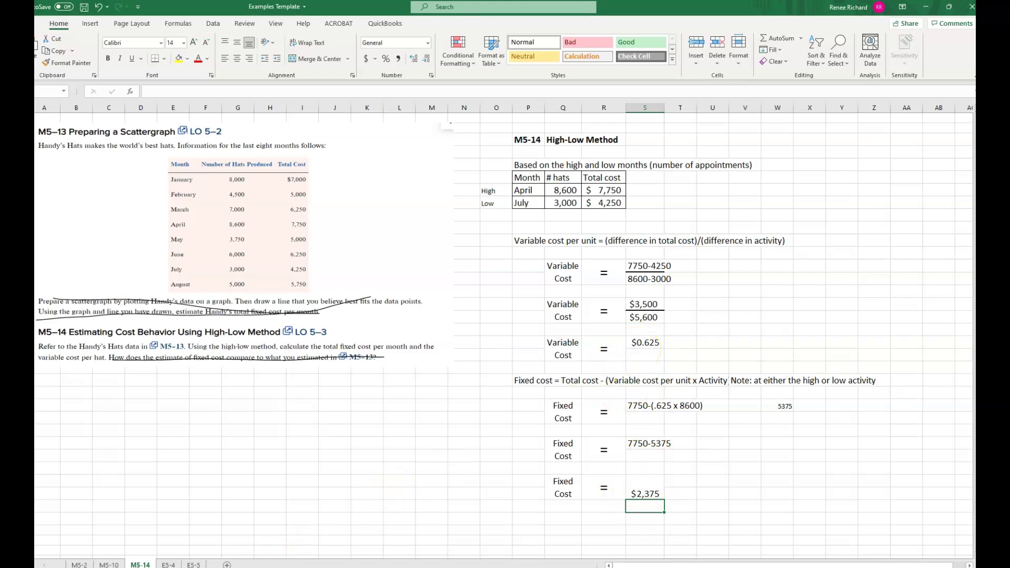
Step: On the E5-4 sheet, clear the Behavior entries for all production costs from Direct Materials to Depreciation
{"action": "key", "text": "ctrl+Page_Down"}
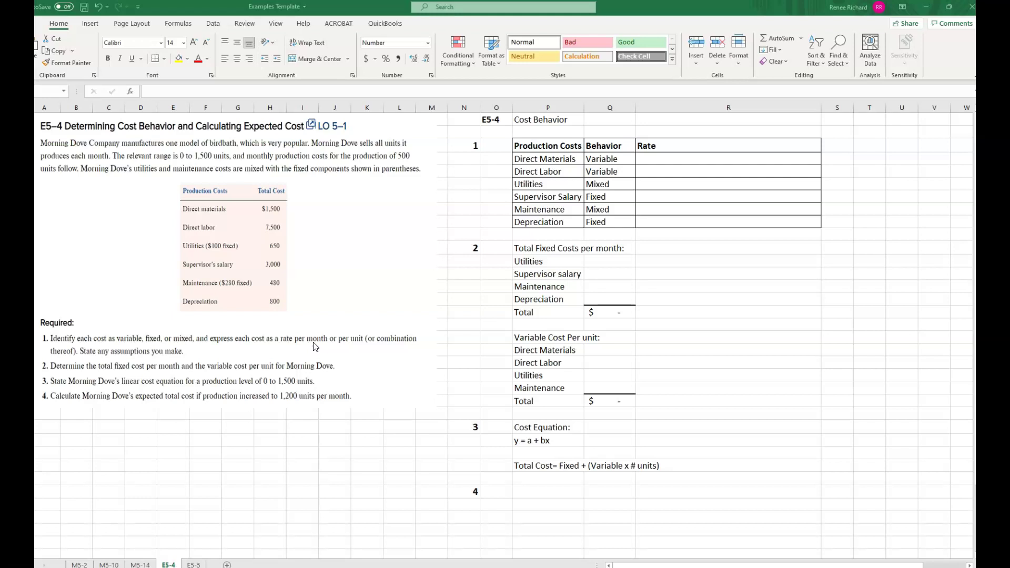
{"action": "left_click", "coordinate": [669, 159]}
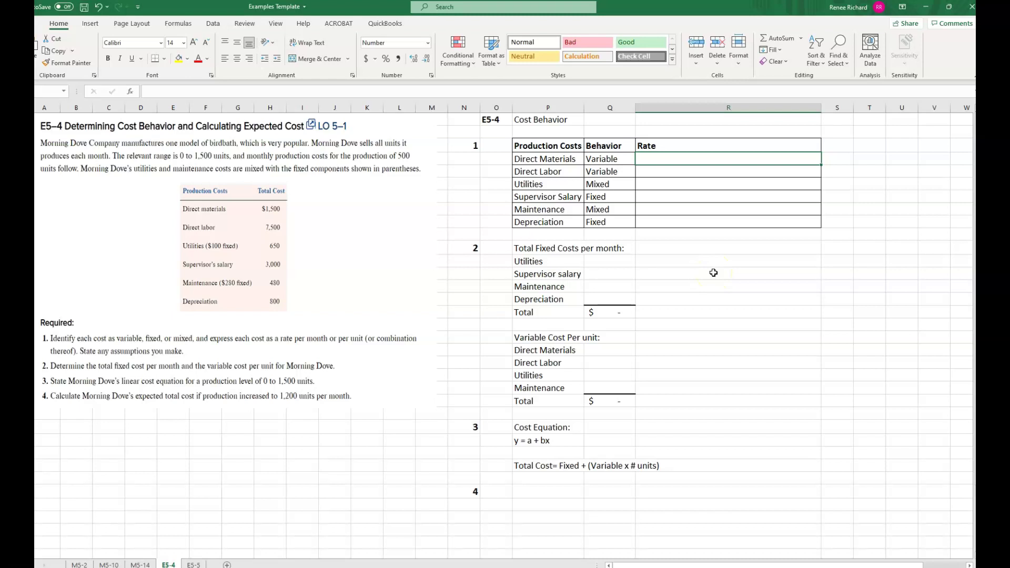
{"action": "left_click", "coordinate": [613, 159]}
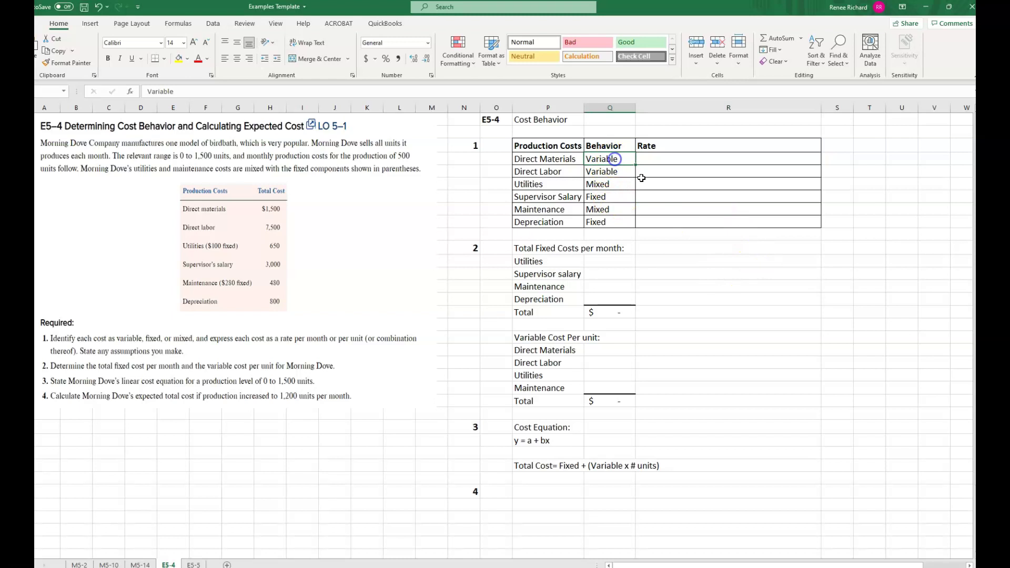
{"action": "left_click", "coordinate": [674, 159]}
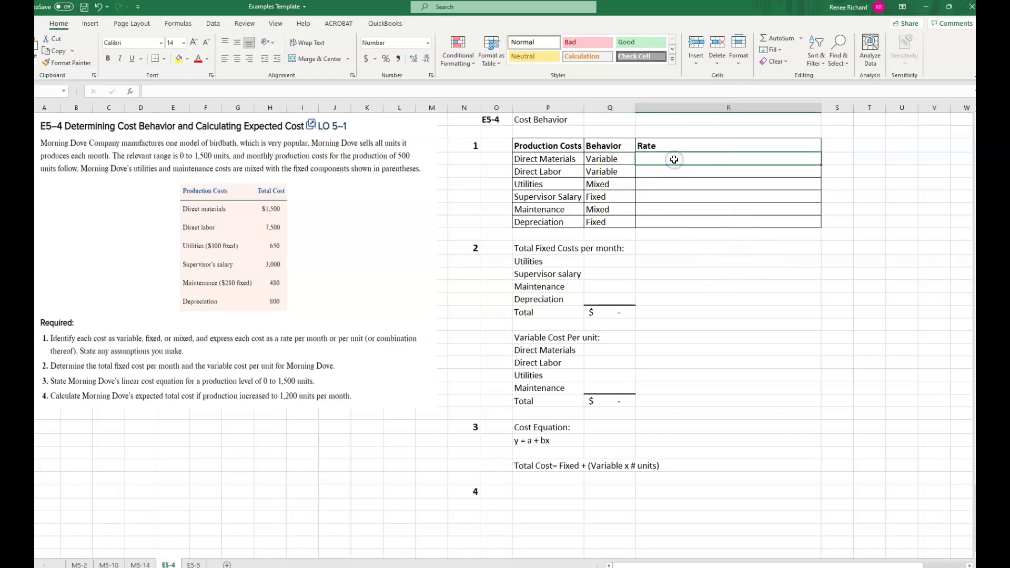
{"action": "left_click_drag", "start_coordinate": [618, 158], "coordinate": [625, 220]}
{"action": "key", "text": "Delete"}
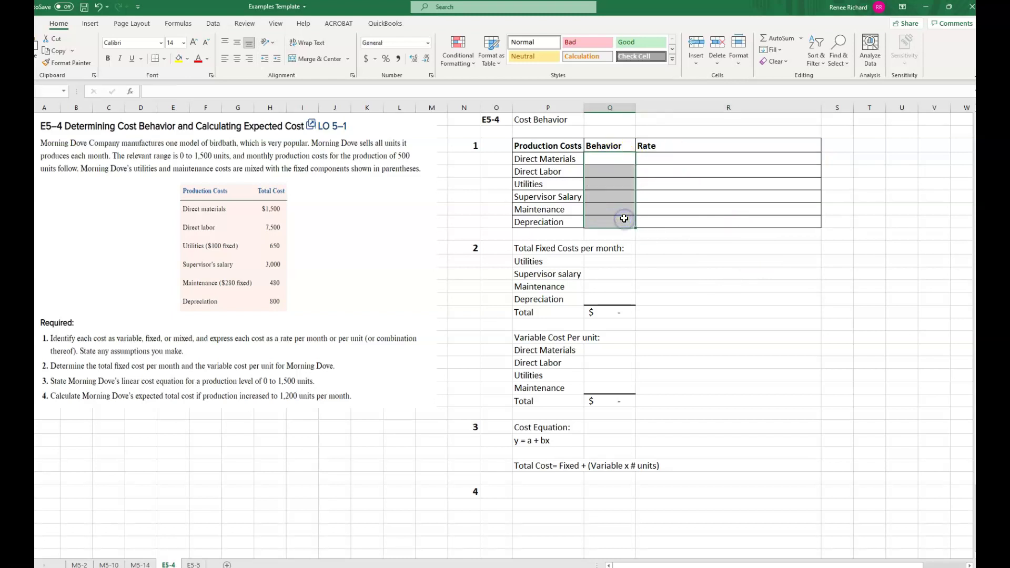
Step: Enter Variable as the cost behavior for Direct Materials
{"action": "left_click", "coordinate": [609, 157]}
{"action": "type", "text": "Va"}
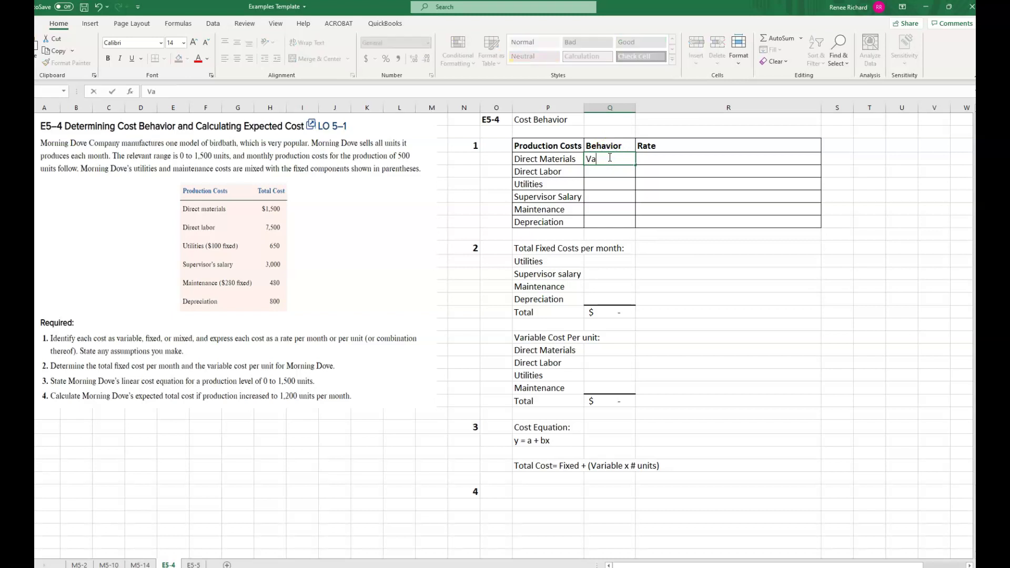
{"action": "type", "text": "riable"}
{"action": "key", "text": "Tab"}
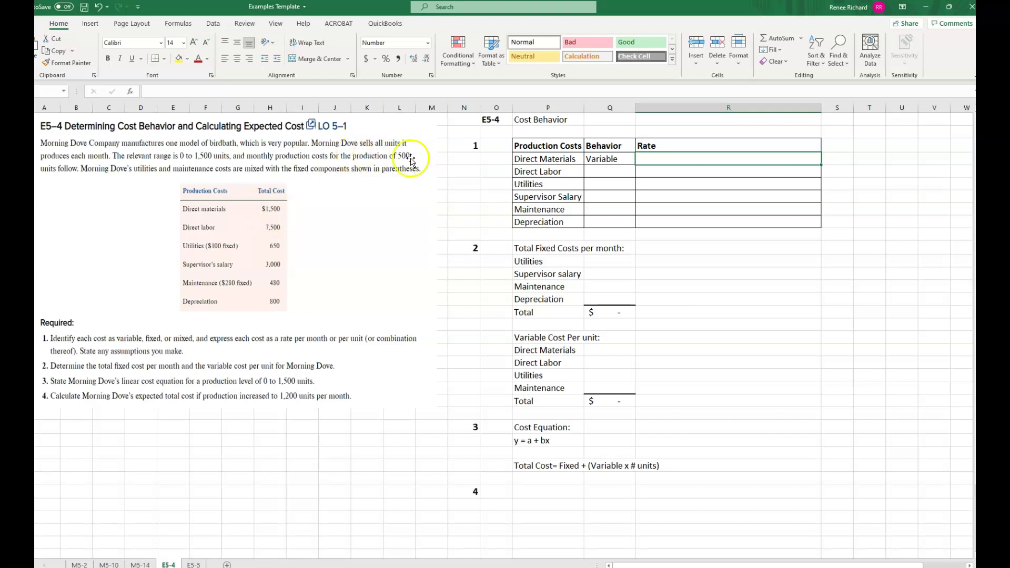
Step: Calculate the Direct Materials cost per unit with the formula +1500/500 in column S of its row
{"action": "left_click", "coordinate": [842, 158]}
{"action": "type", "text": "+"}
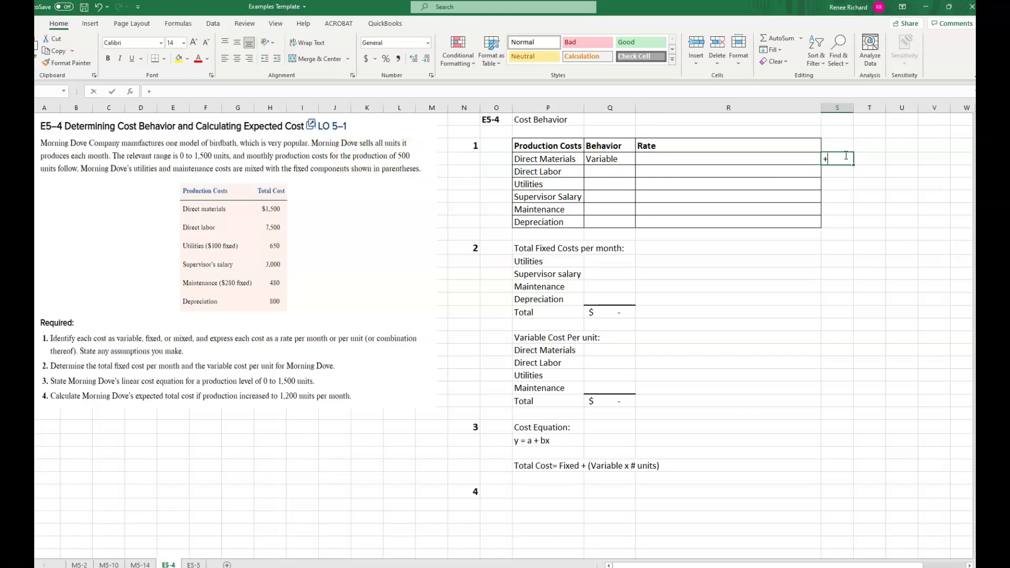
{"action": "type", "text": "1500"}
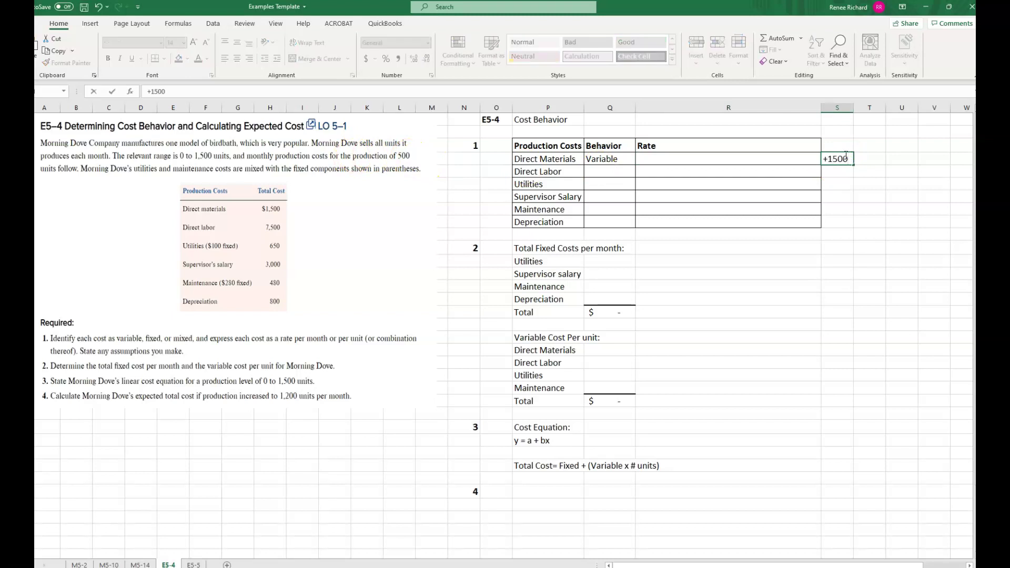
{"action": "type", "text": "/500"}
{"action": "key", "text": "Return"}
{"action": "left_click", "coordinate": [851, 168]}
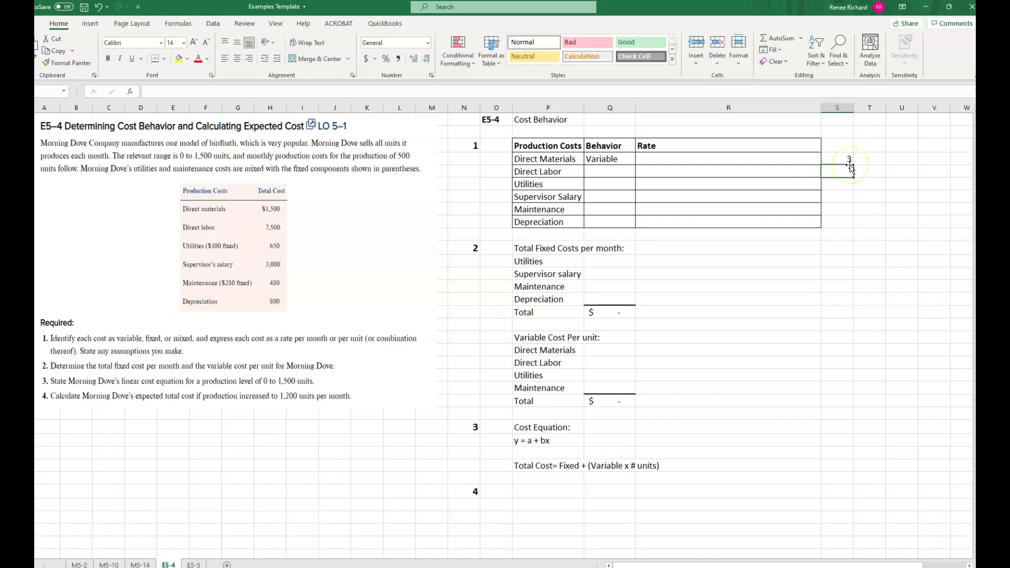
Step: Enter the Direct Materials rate as the text "3.00 per unit (1500/500)"
{"action": "left_click", "coordinate": [658, 163]}
{"action": "type", "text": "3."}
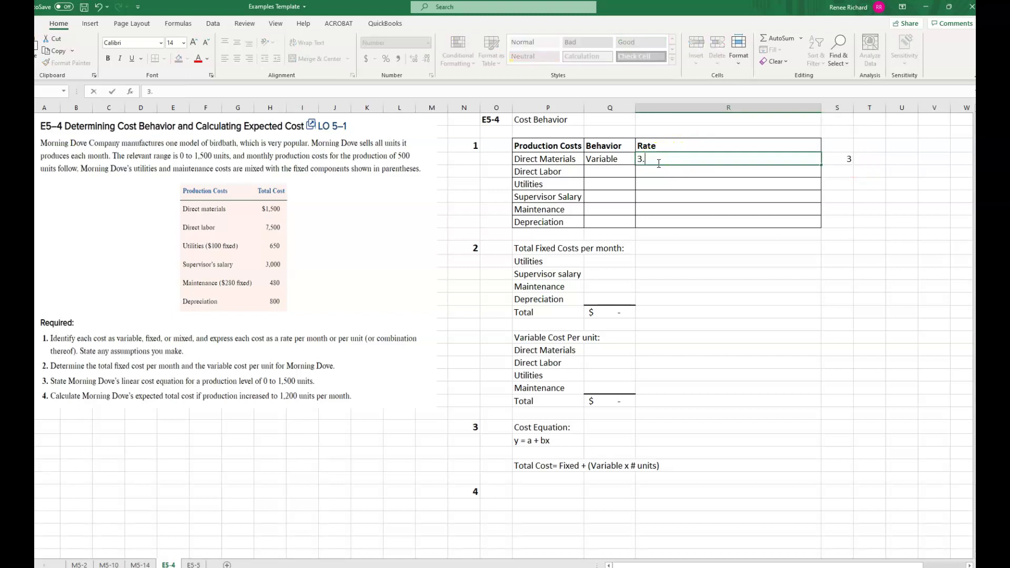
{"action": "type", "text": "000"}
{"action": "key", "text": "BackSpace"}
{"action": "type", "text": "per unit (1500/"}
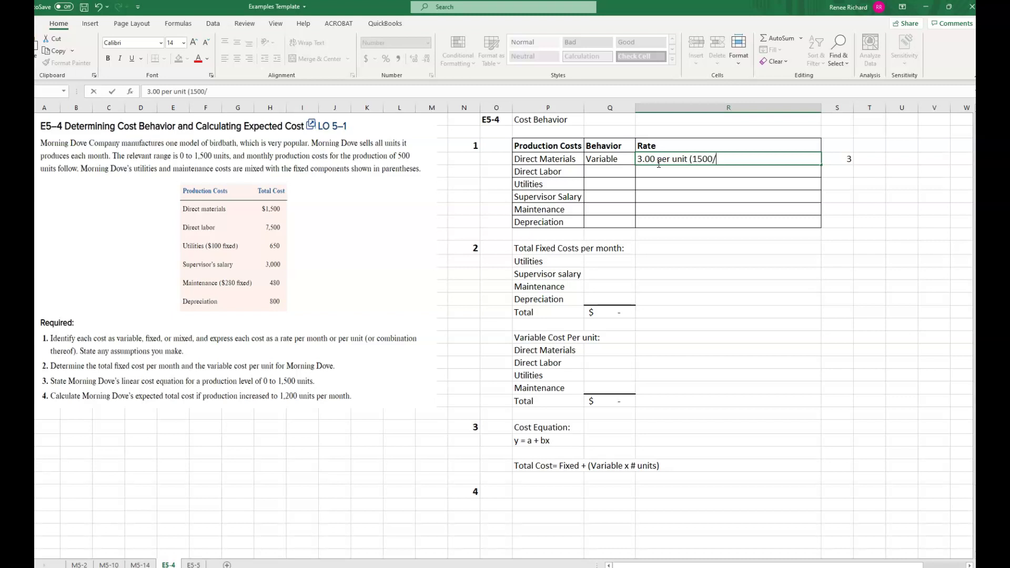
{"action": "type", "text": "500)"}
{"action": "key", "text": "Return"}
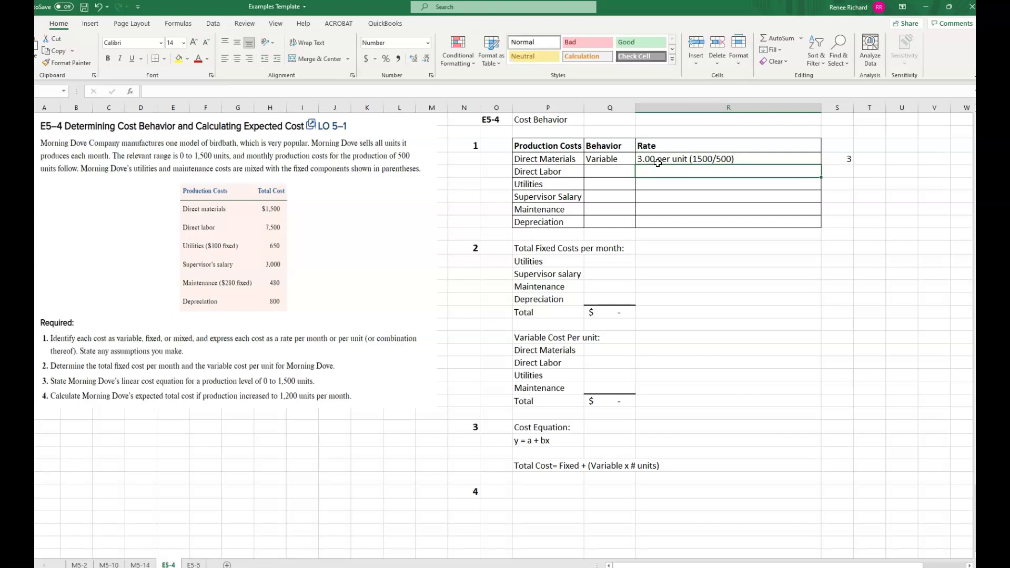
Step: Enter Variable as the cost behavior for Direct Labor
{"action": "left_click", "coordinate": [607, 171]}
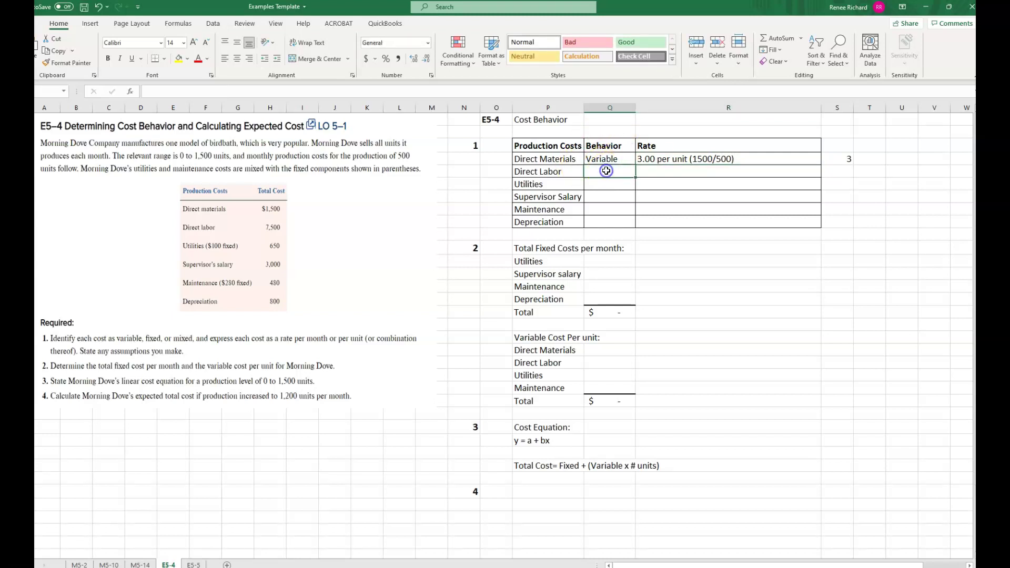
{"action": "type", "text": "Variable"}
{"action": "key", "text": "Tab"}
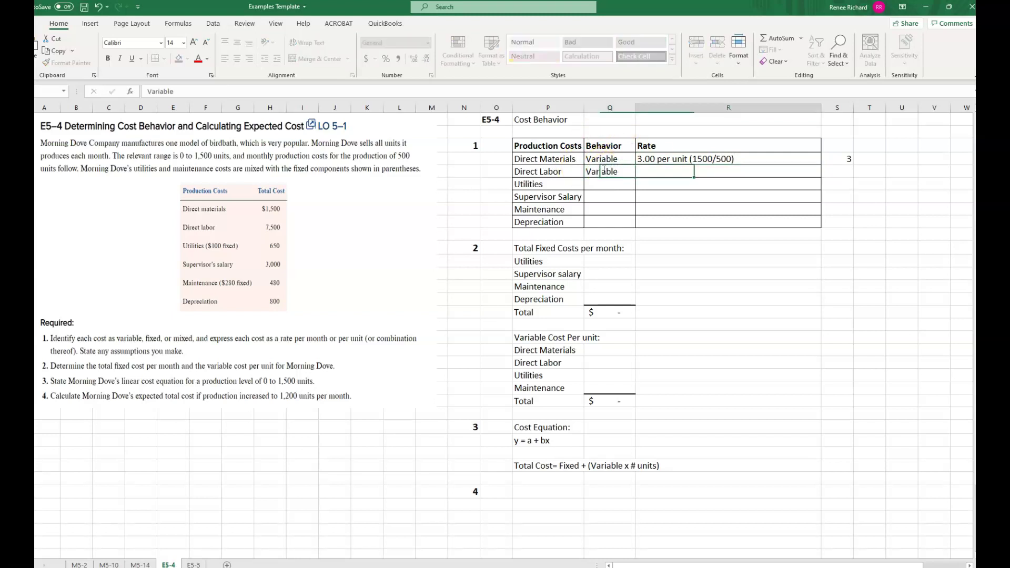
{"action": "left_click", "coordinate": [669, 174]}
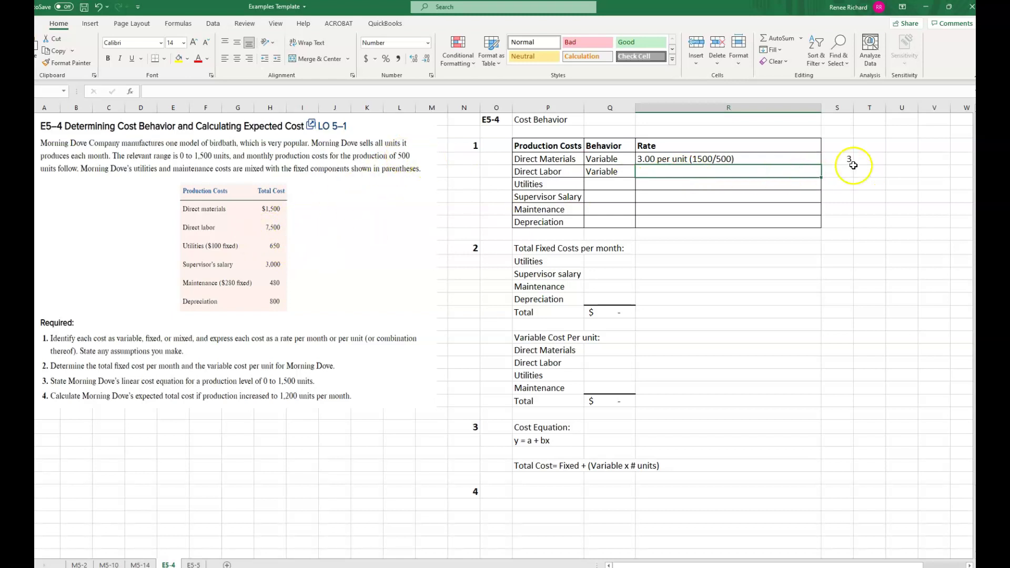
Step: Calculate the Direct Labor cost per unit with the formula +7500/500 in column S of its row
{"action": "left_click", "coordinate": [853, 167]}
{"action": "type", "text": "+7500/500"}
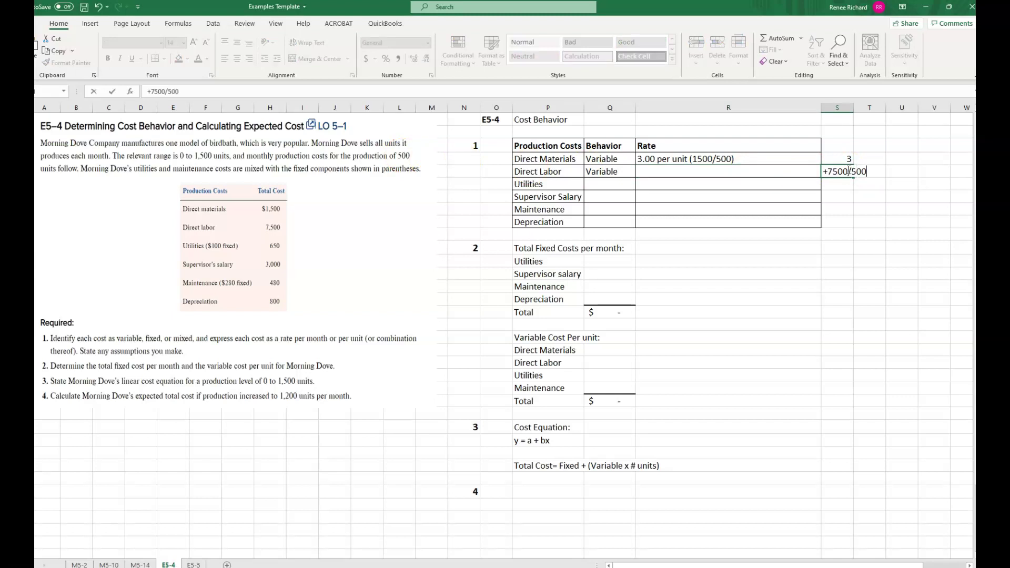
{"action": "key", "text": "Return"}
{"action": "left_click", "coordinate": [850, 178]}
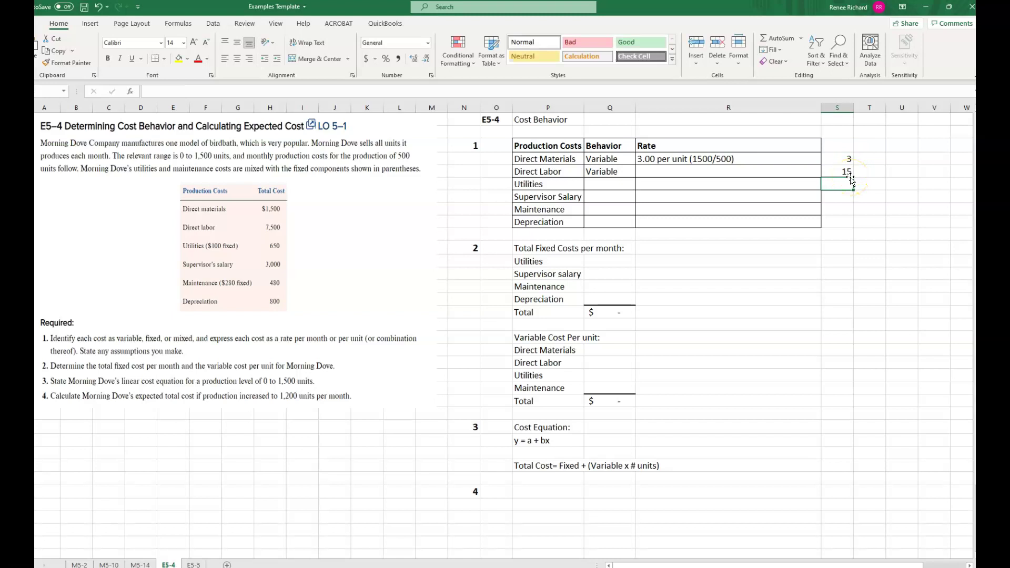
Step: Enter the Direct Labor rate as the text "15.00 per unit (7500/500)"
{"action": "left_click", "coordinate": [686, 172]}
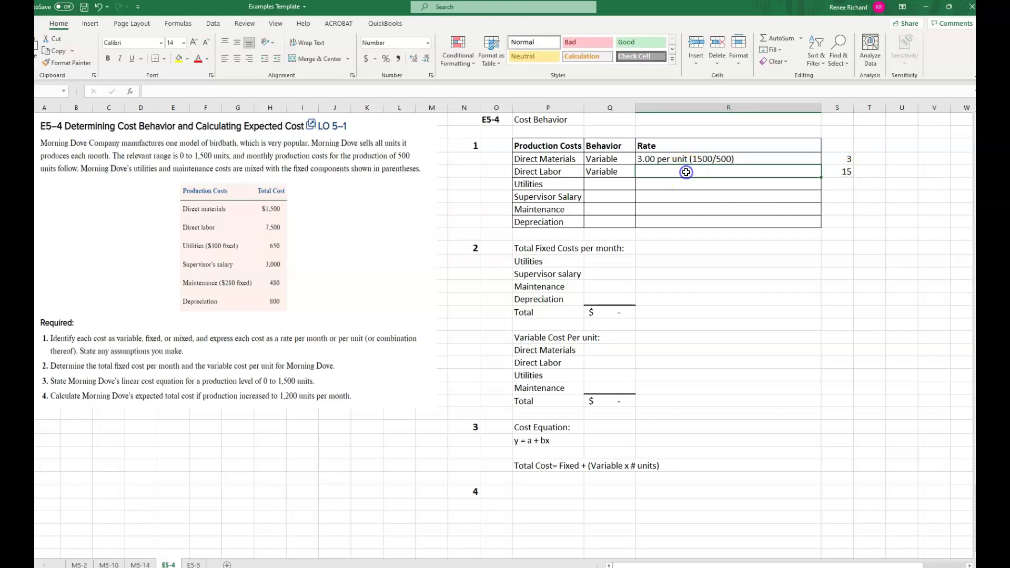
{"action": "type", "text": "15"}
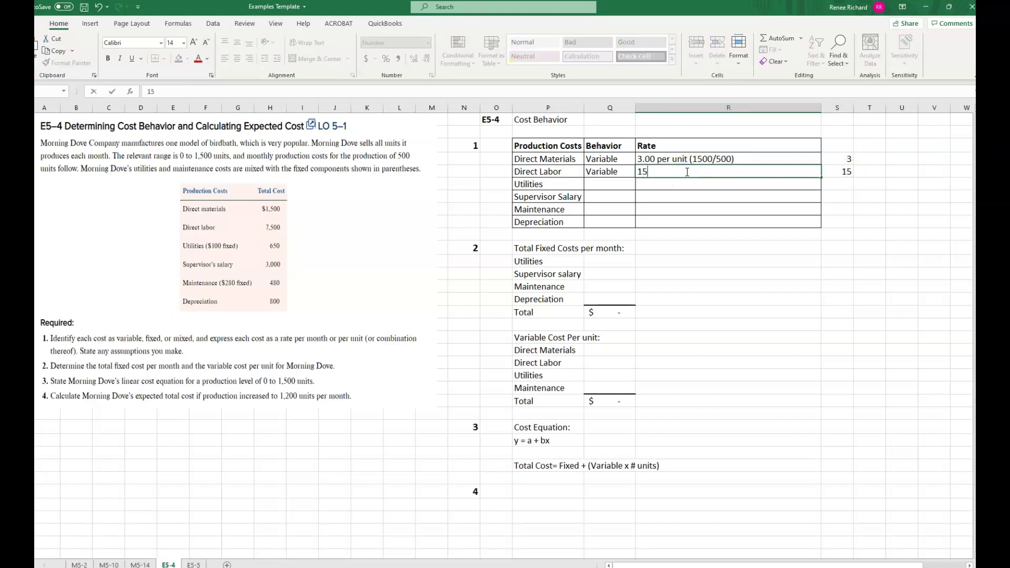
{"action": "type", "text": ".00 per unit (7500"}
{"action": "type", "text": "/"}
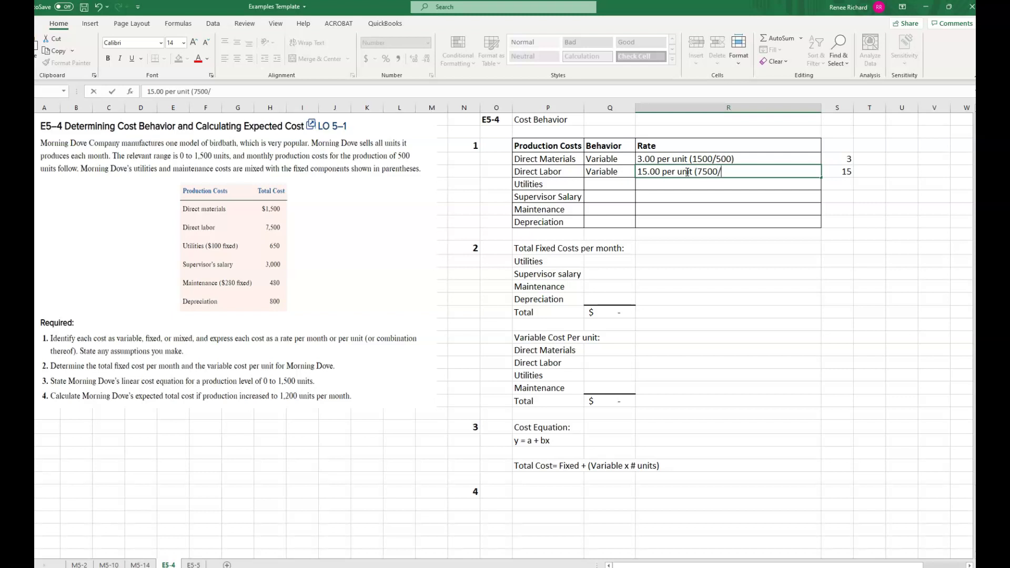
{"action": "type", "text": "500)"}
{"action": "key", "text": "Return"}
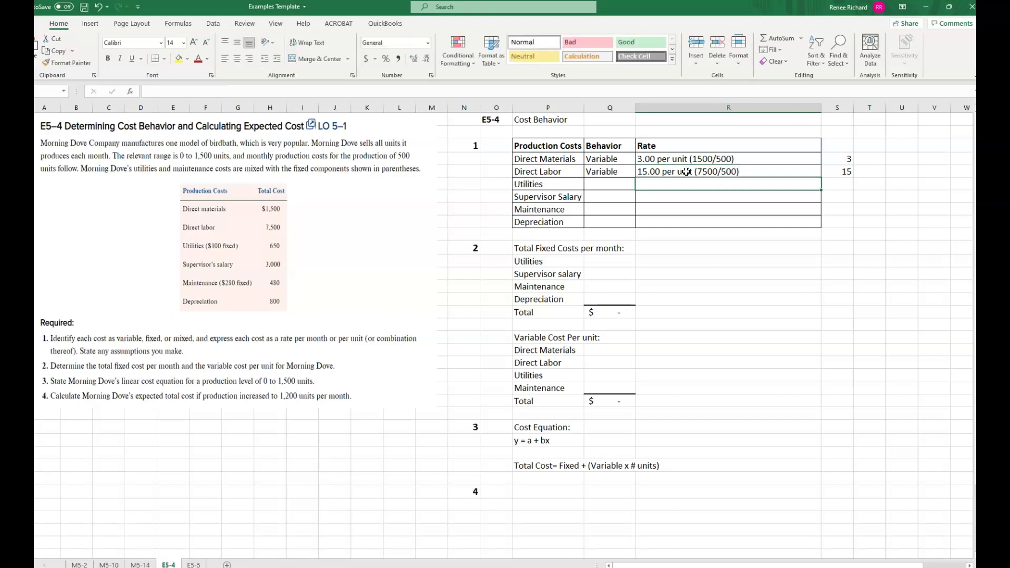
Step: Calculate the variable portion of Utilities with the formula +650-100 in column S of its row
{"action": "left_click", "coordinate": [237, 247]}
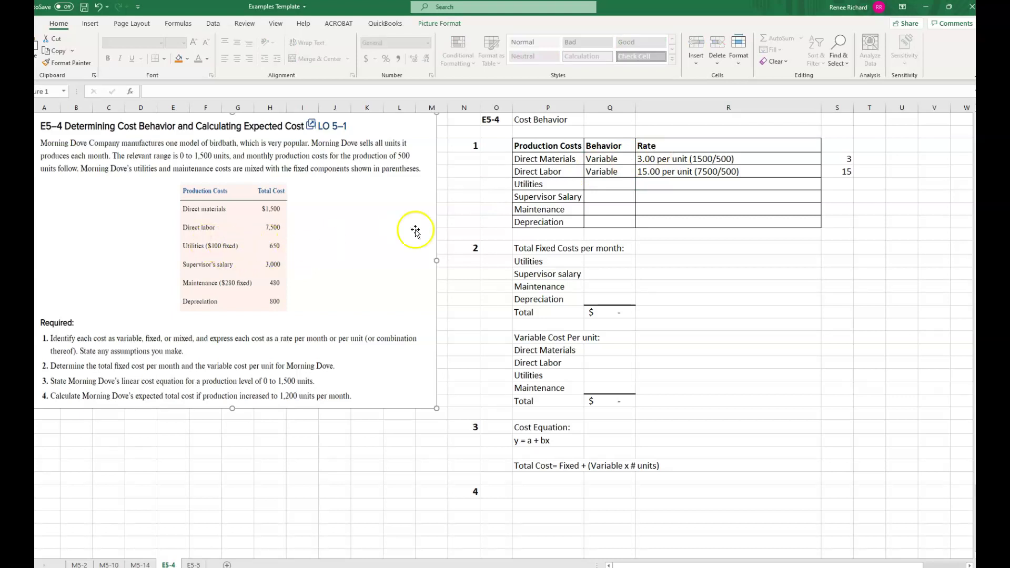
{"action": "left_click", "coordinate": [847, 180]}
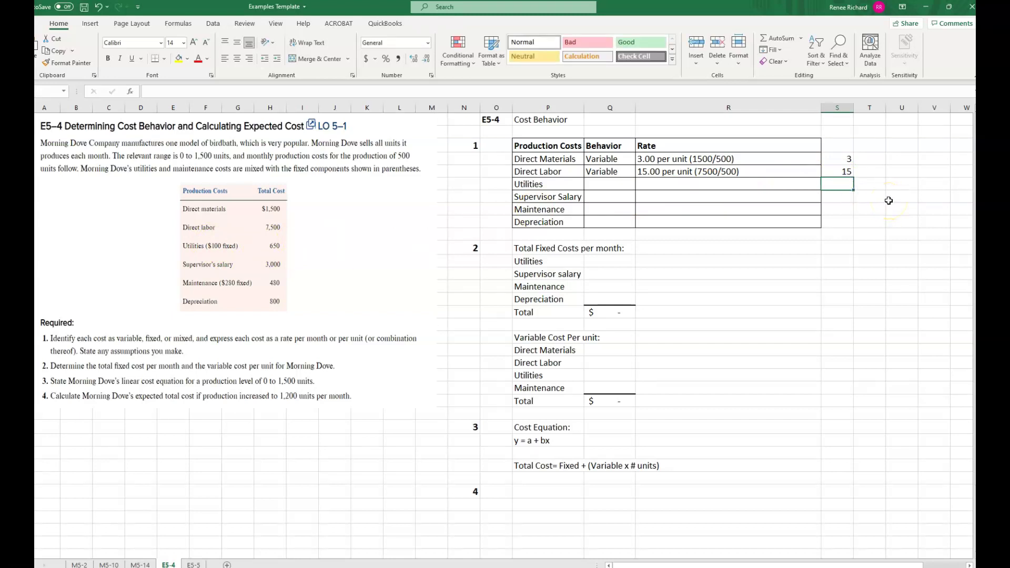
{"action": "type", "text": "+6"}
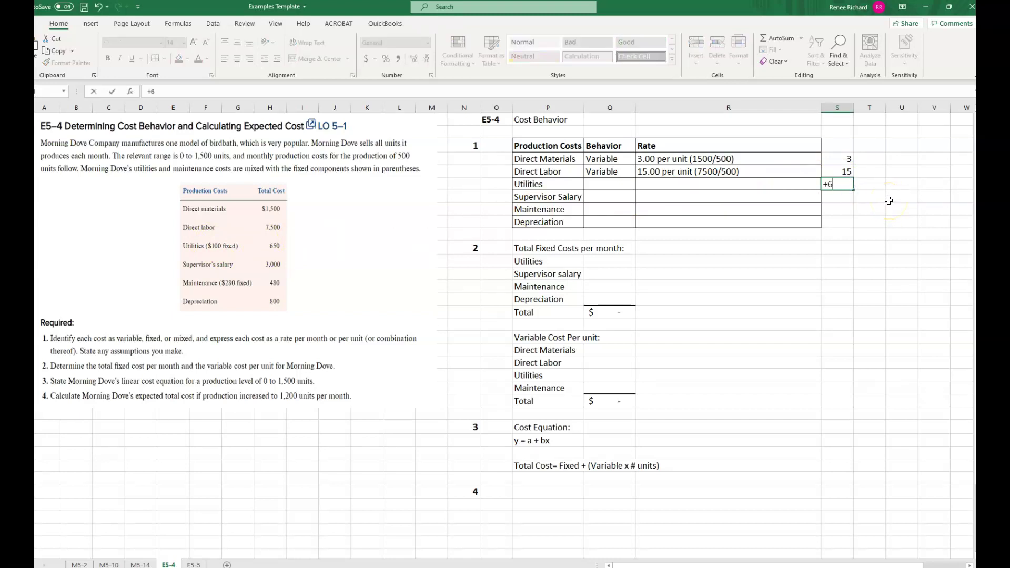
{"action": "type", "text": "50-100"}
{"action": "key", "text": "Return"}
Step: Calculate the Utilities variable cost per unit in column T by dividing the variable portion in column S by 500
{"action": "left_click", "coordinate": [876, 188]}
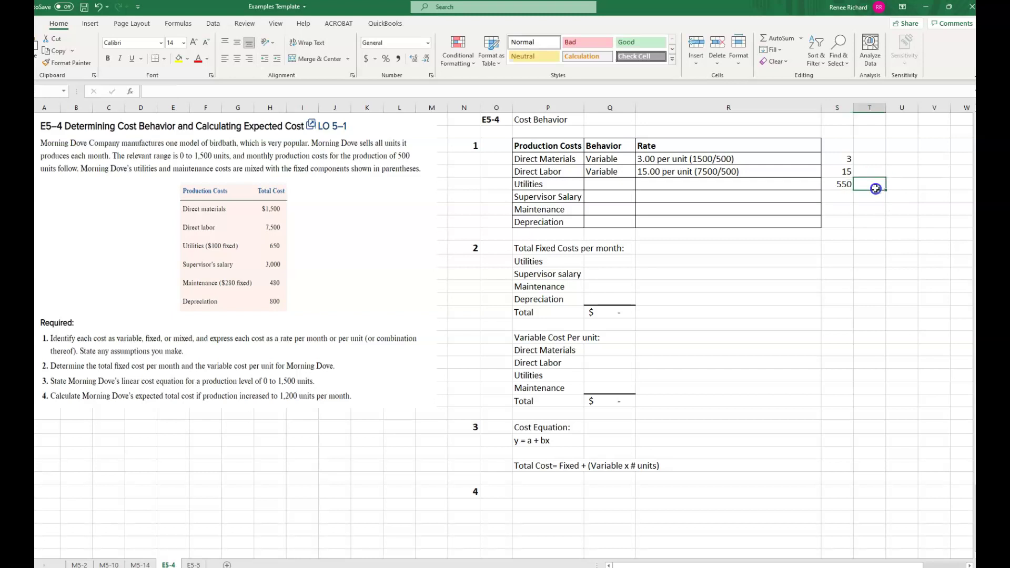
{"action": "type", "text": "+"}
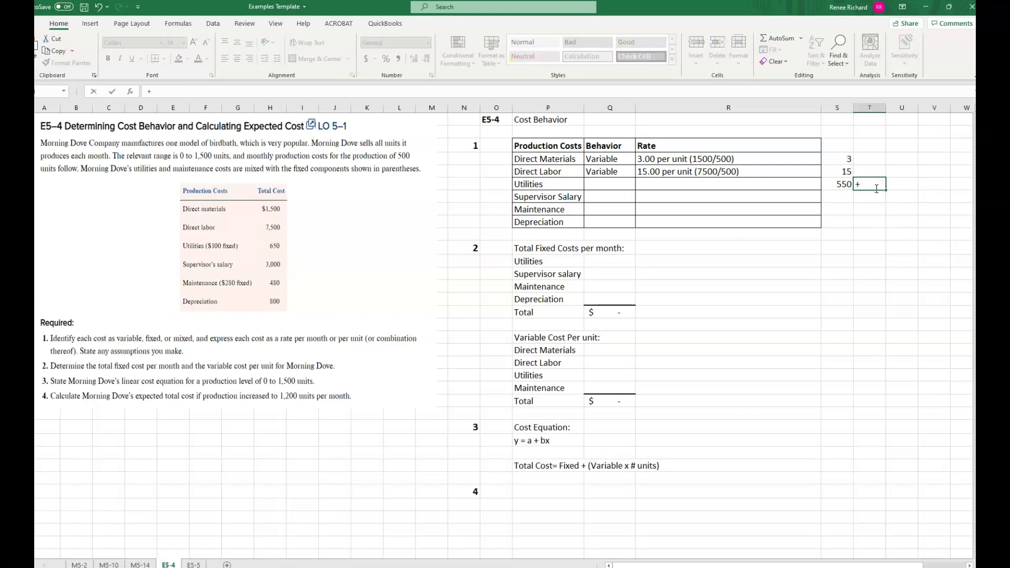
{"action": "key", "text": "Left"}
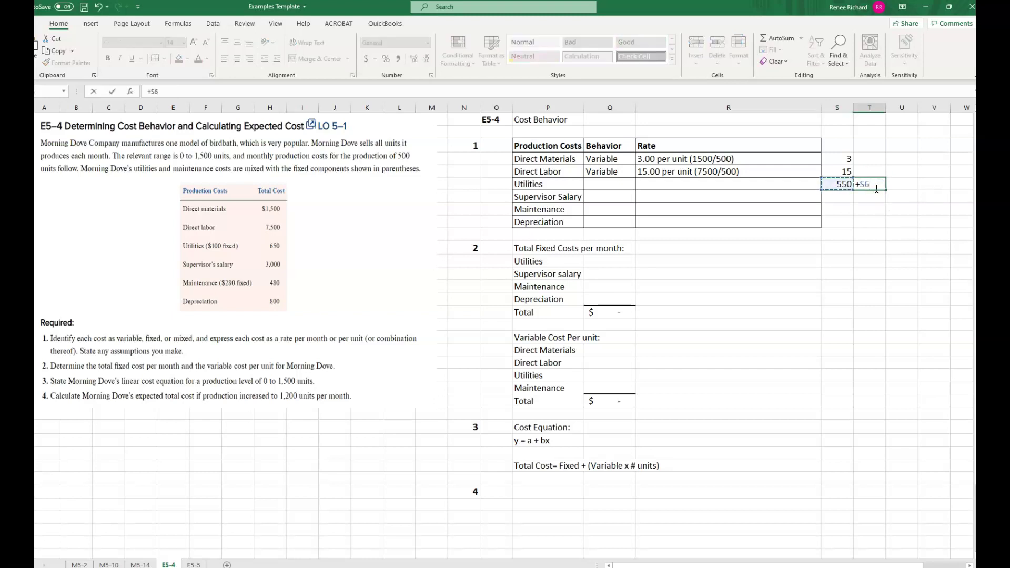
{"action": "type", "text": "/500"}
{"action": "key", "text": "Return"}
{"action": "left_click", "coordinate": [884, 193]}
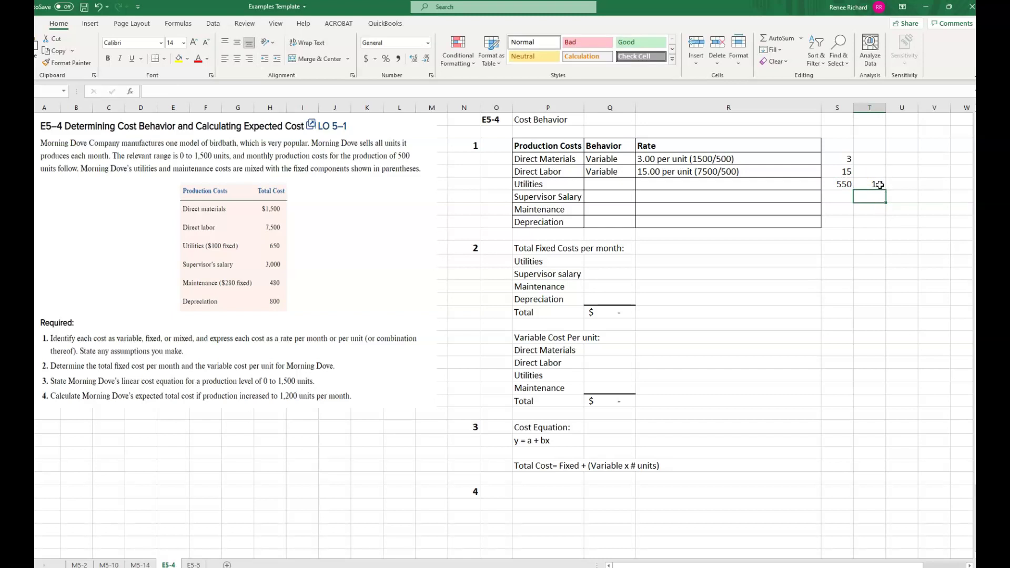
Step: Enter the Utilities rate as the text "1.10 per unit (550/500), 100per month fixed"
{"action": "left_click", "coordinate": [708, 185]}
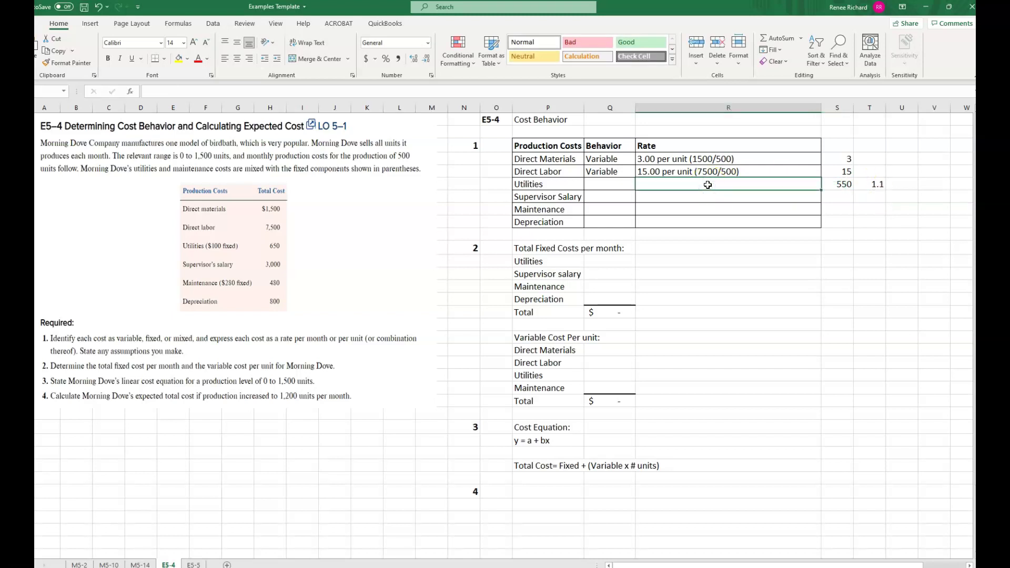
{"action": "type", "text": "1.10"}
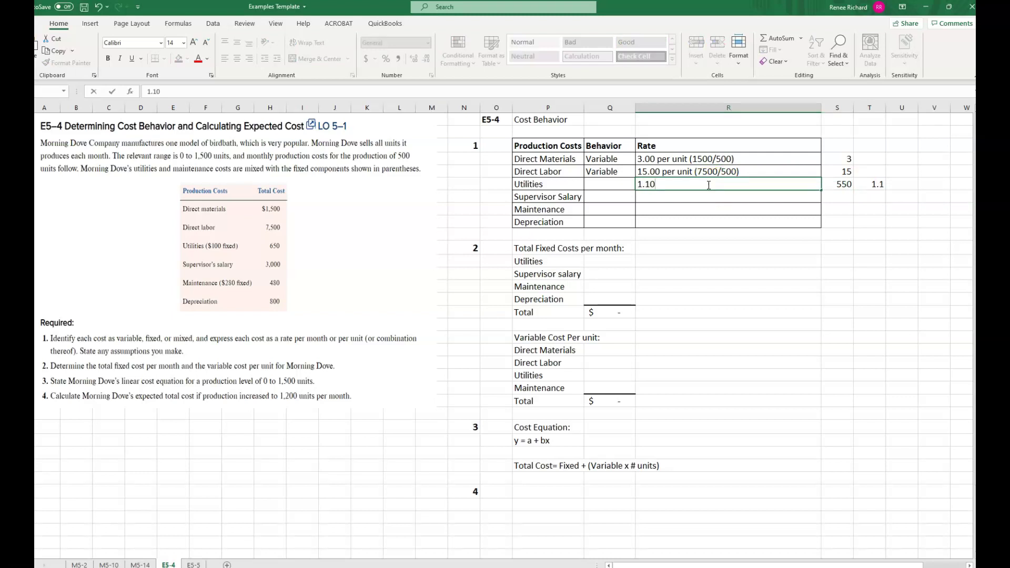
{"action": "type", "text": " per unit (550/"}
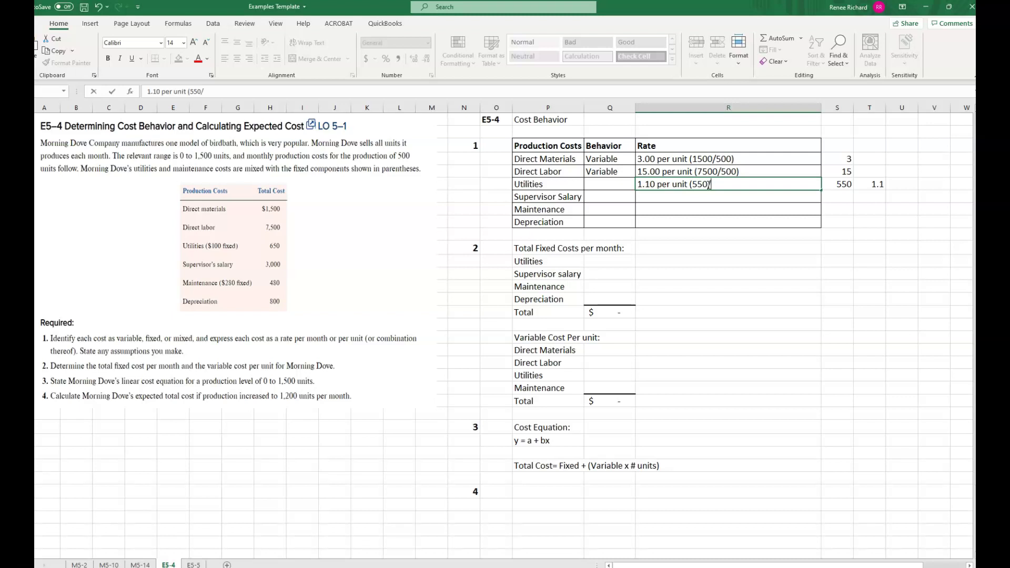
{"action": "type", "text": "500), 100per month fixed"}
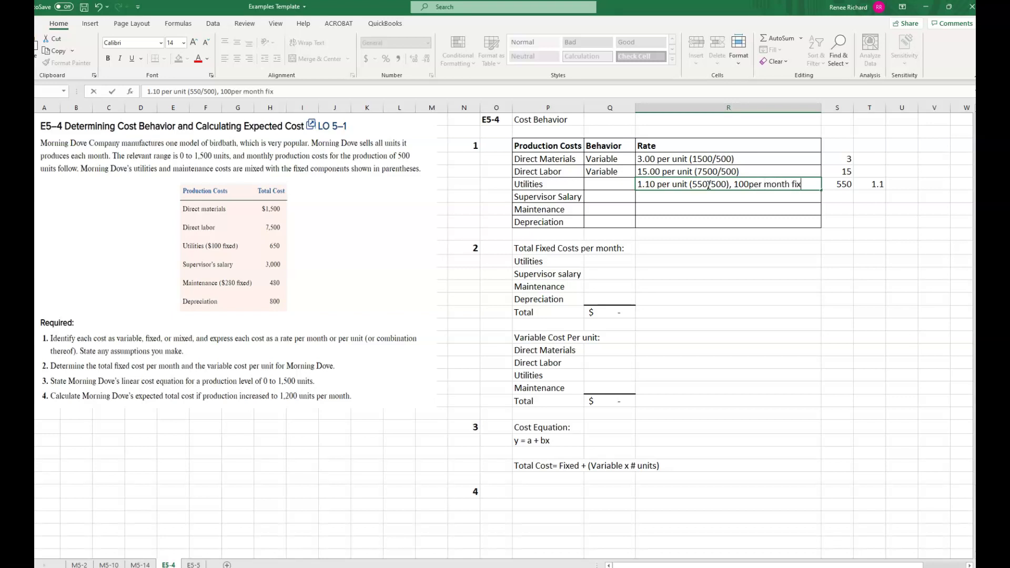
{"action": "key", "text": "Return"}
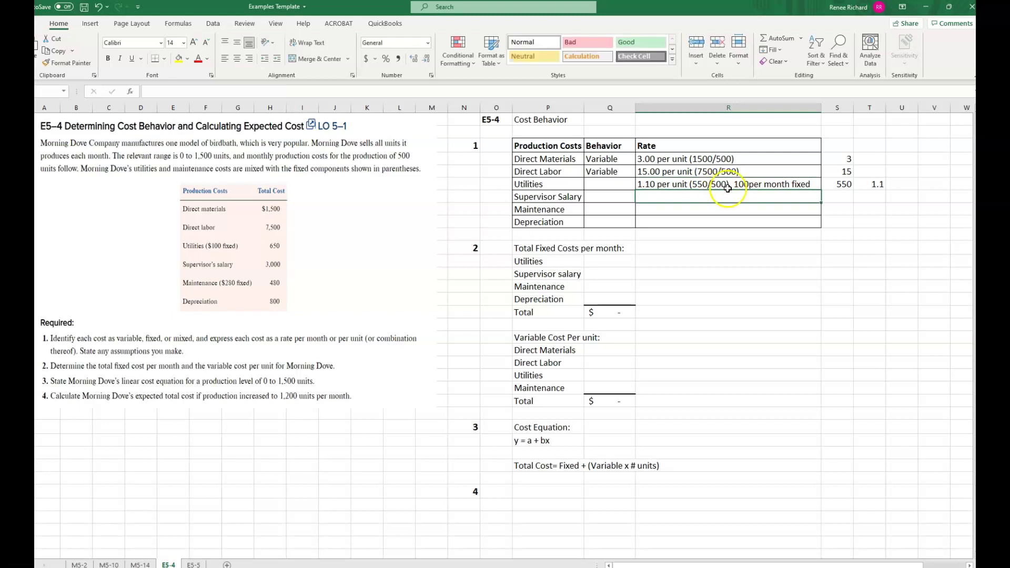
Step: Correct the spacing and add dollar signs so the Utilities rate reads "$1.10 per unit (550/500), $100 per month fixed"
{"action": "left_click", "coordinate": [750, 184]}
{"action": "double_click", "coordinate": [750, 184]}
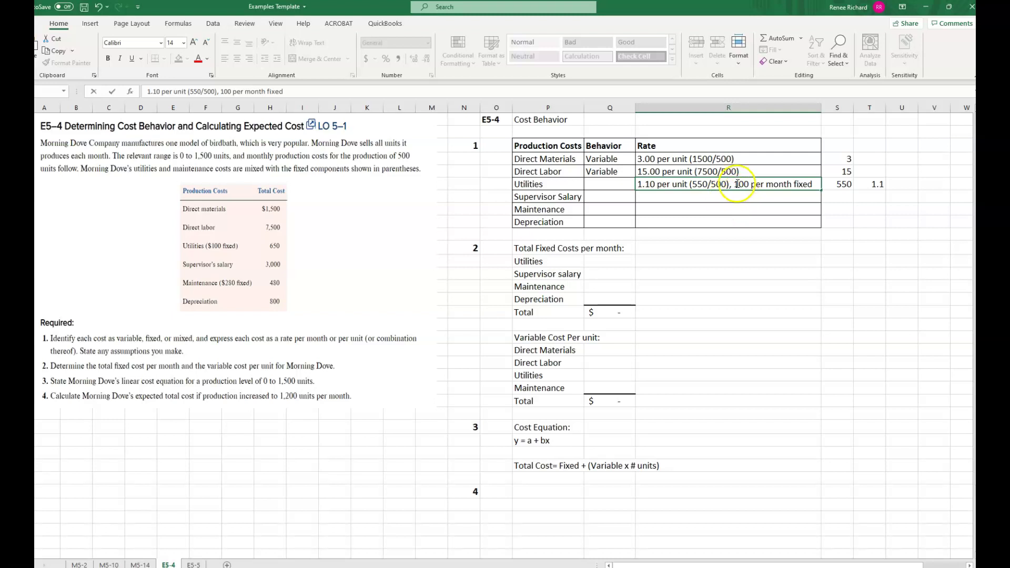
{"action": "type", "text": "$"}
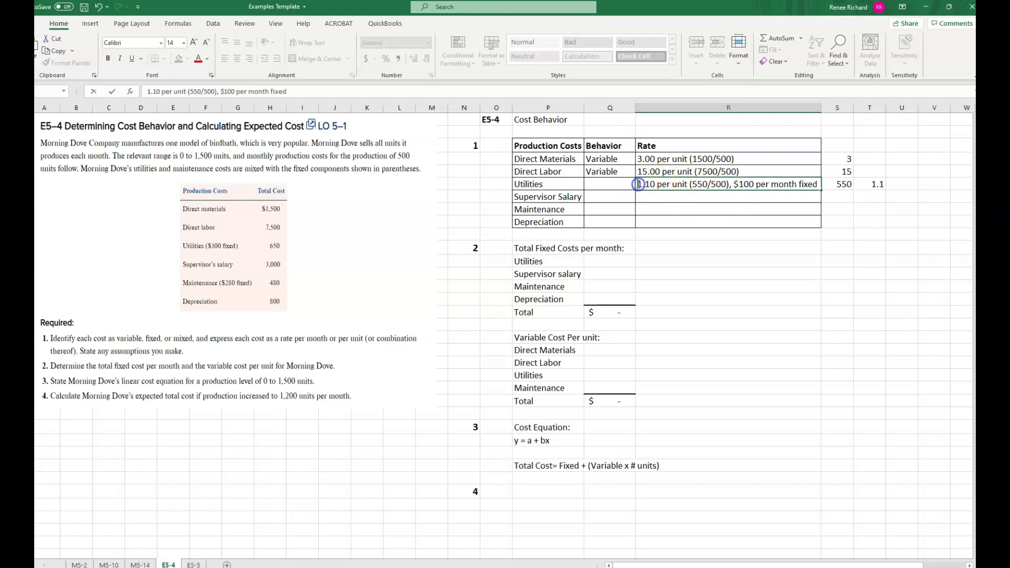
{"action": "type", "text": "$"}
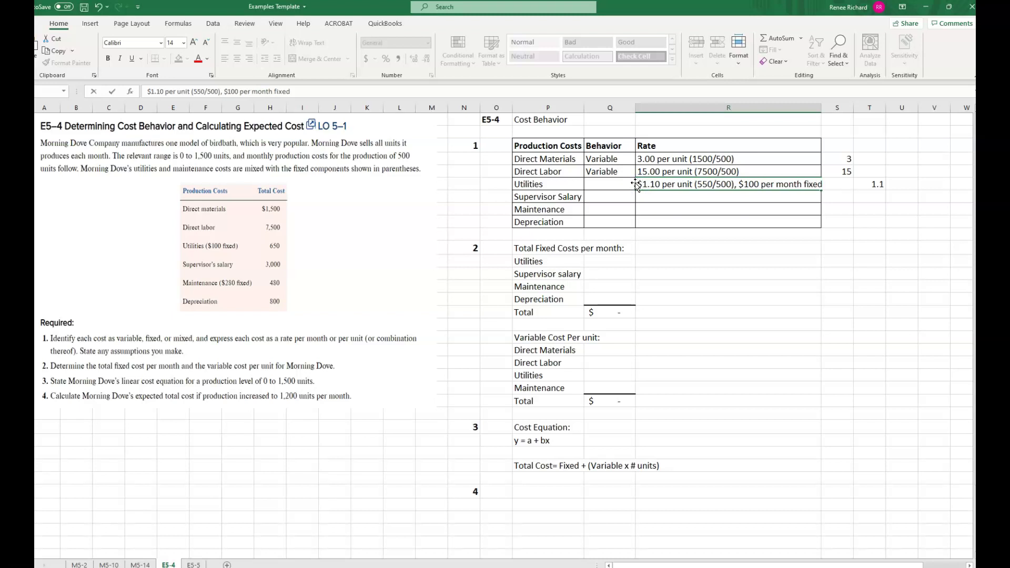
Step: Add a dollar sign in front of the Direct Labor and Direct Materials rates and autofit the Rate column's width
{"action": "left_click", "coordinate": [639, 172]}
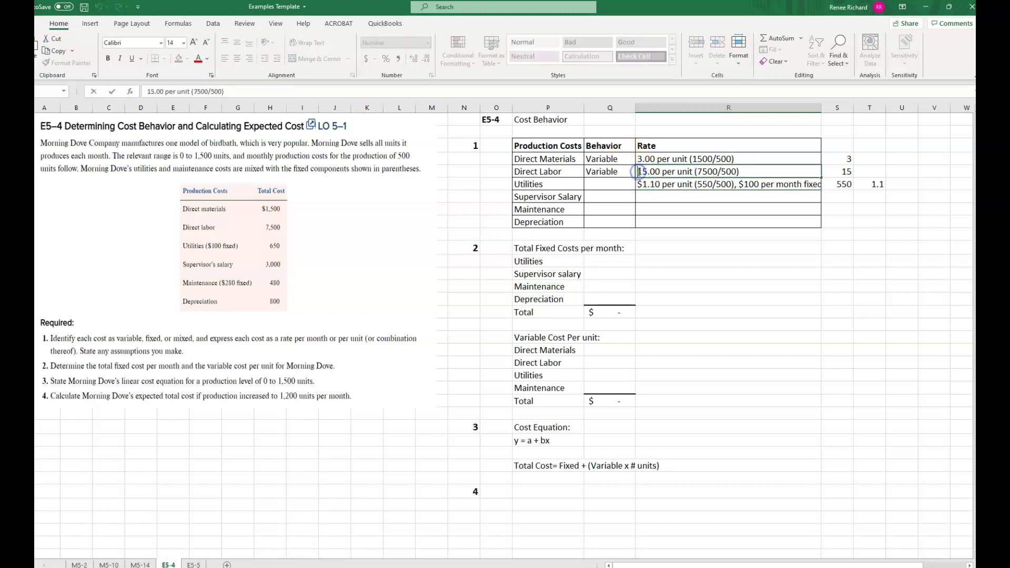
{"action": "type", "text": "$"}
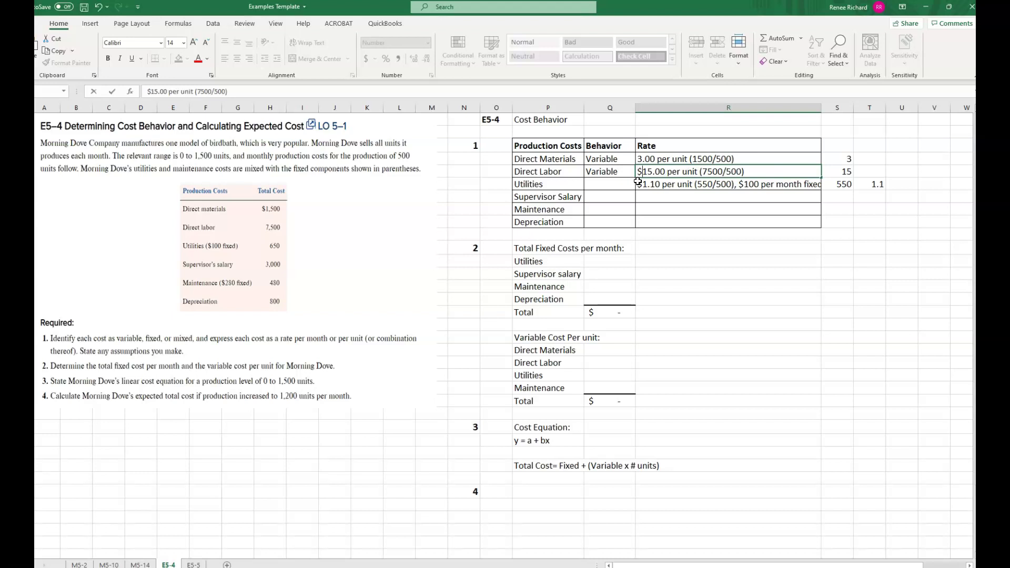
{"action": "double_click", "coordinate": [639, 159]}
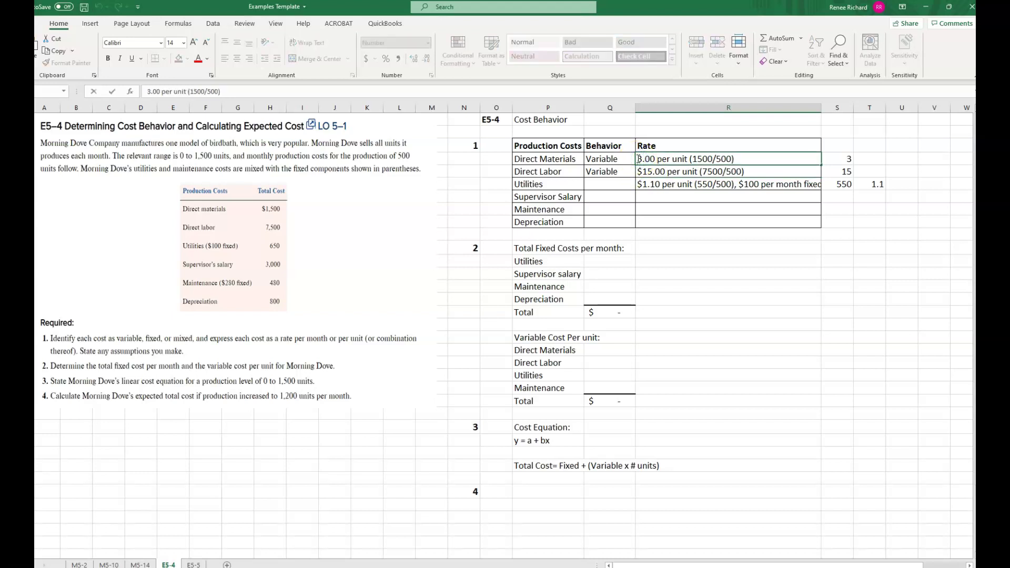
{"action": "type", "text": "$"}
{"action": "left_click", "coordinate": [714, 221]}
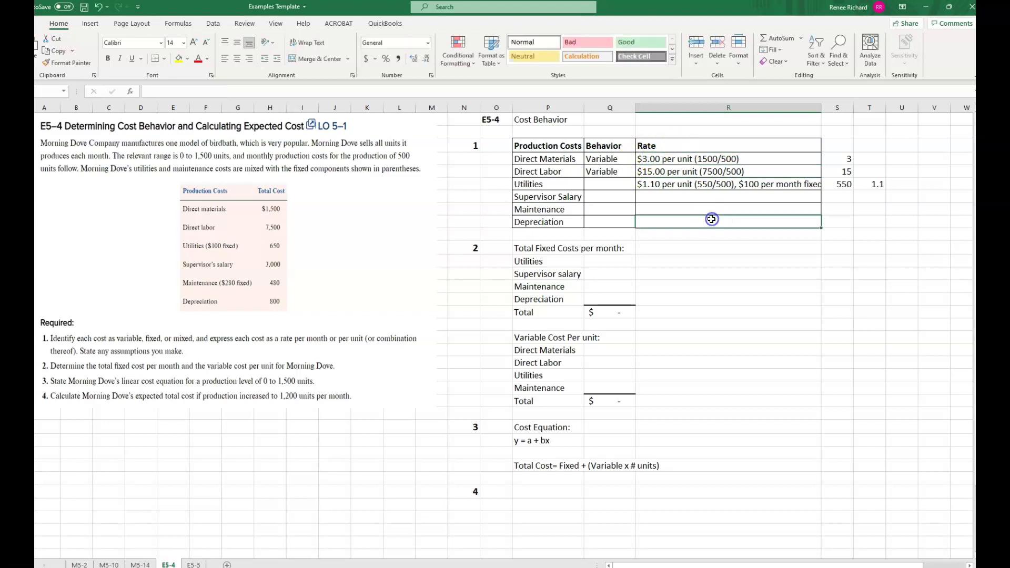
{"action": "double_click", "coordinate": [822, 108]}
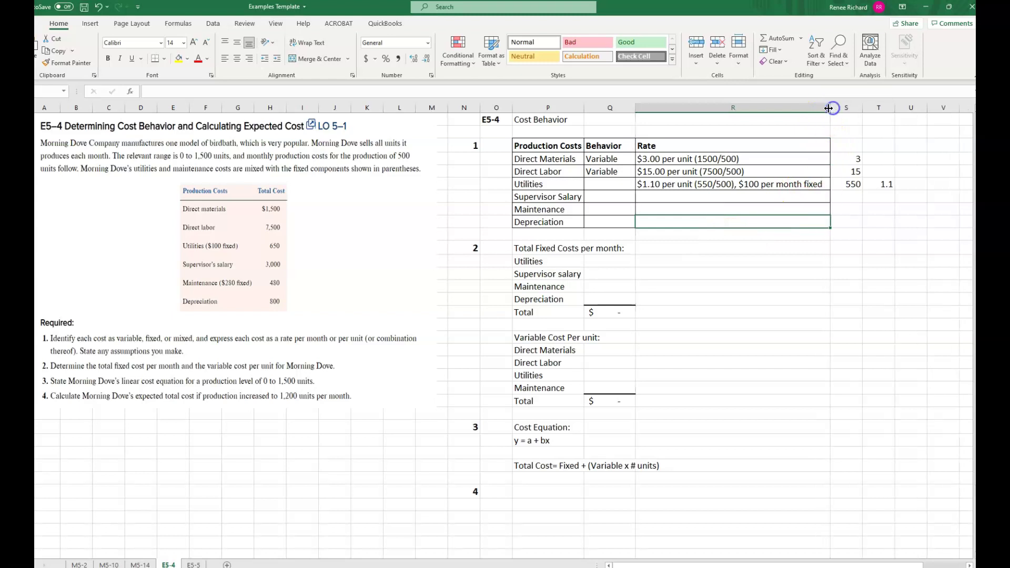
Step: Classify the Utilities cost behavior as Mixed
{"action": "left_click", "coordinate": [592, 180]}
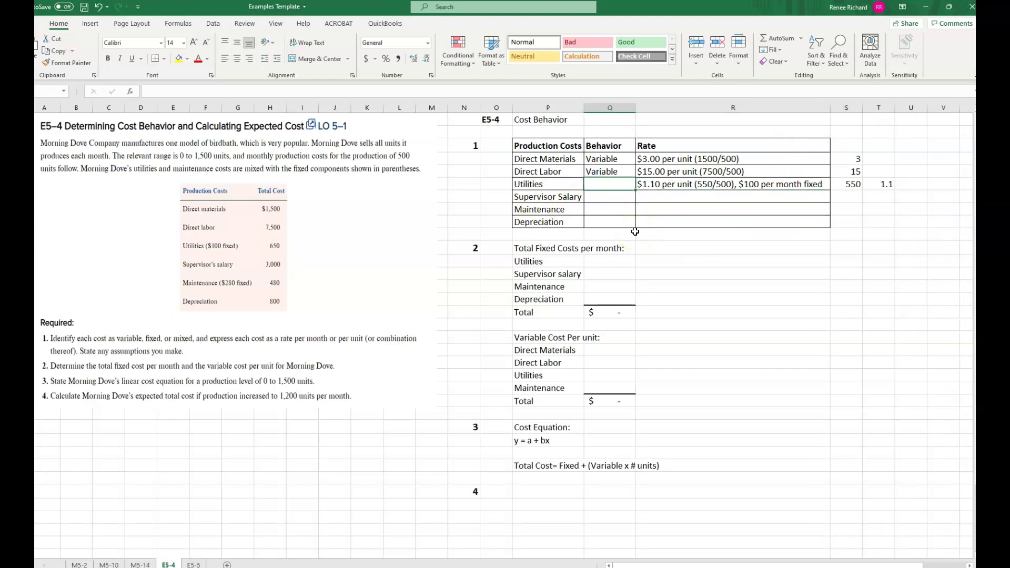
{"action": "type", "text": "Mixed"}
{"action": "key", "text": "Return"}
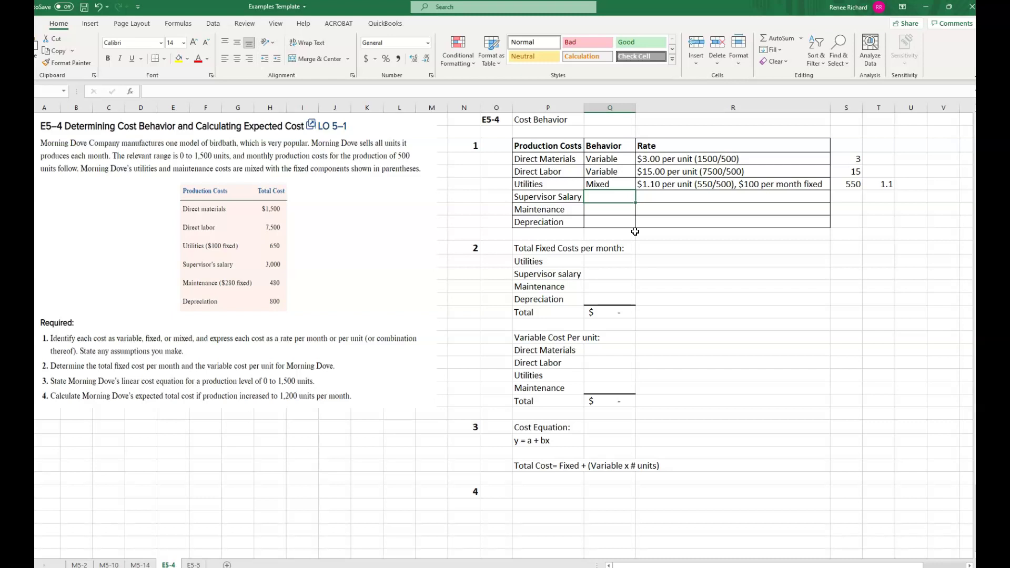
Step: Classify Supervisor Salary as Fixed and enter its rate as "$3000 per month"
{"action": "type", "text": "Fixed"}
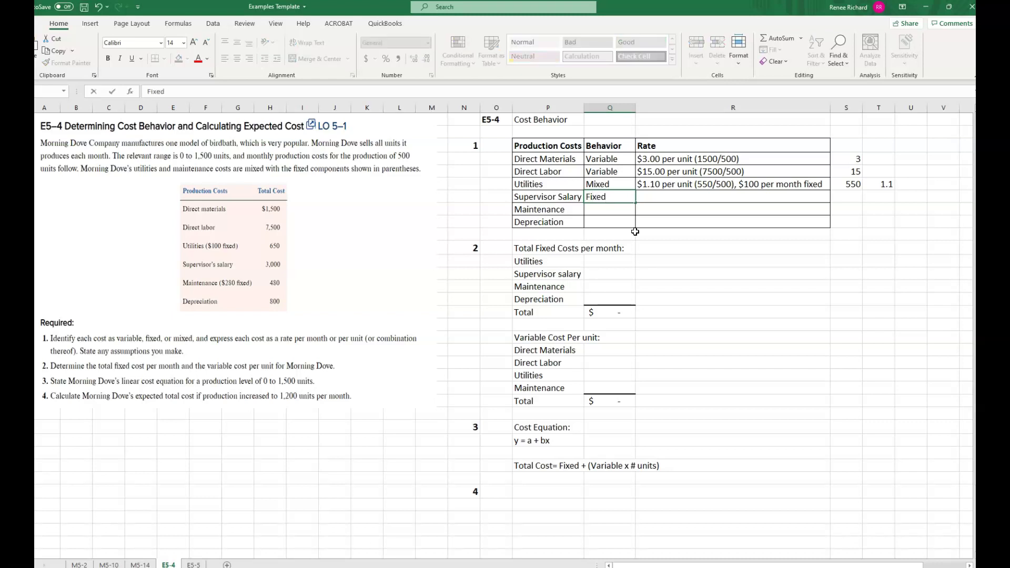
{"action": "key", "text": "Tab"}
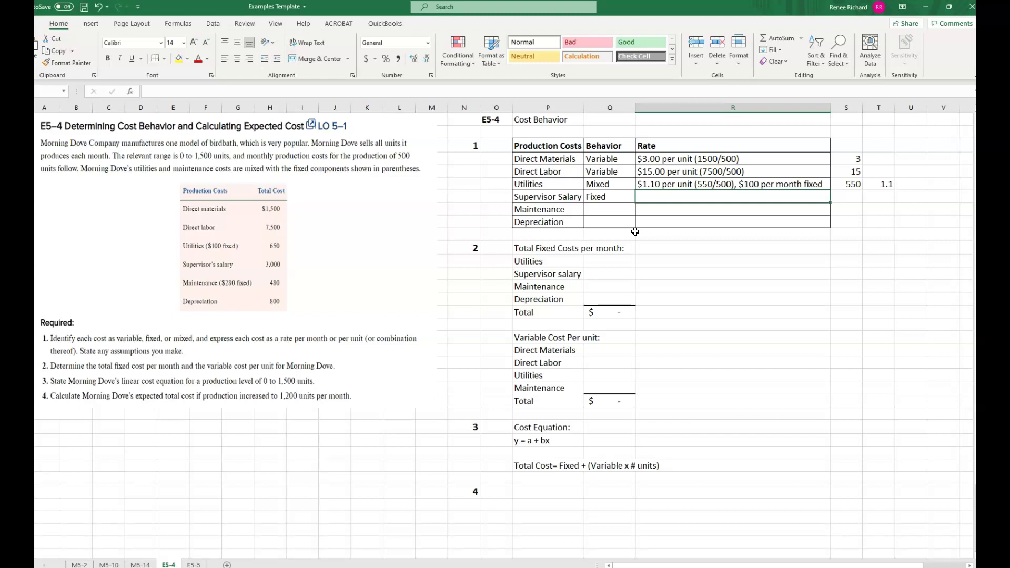
{"action": "type", "text": "$3000"}
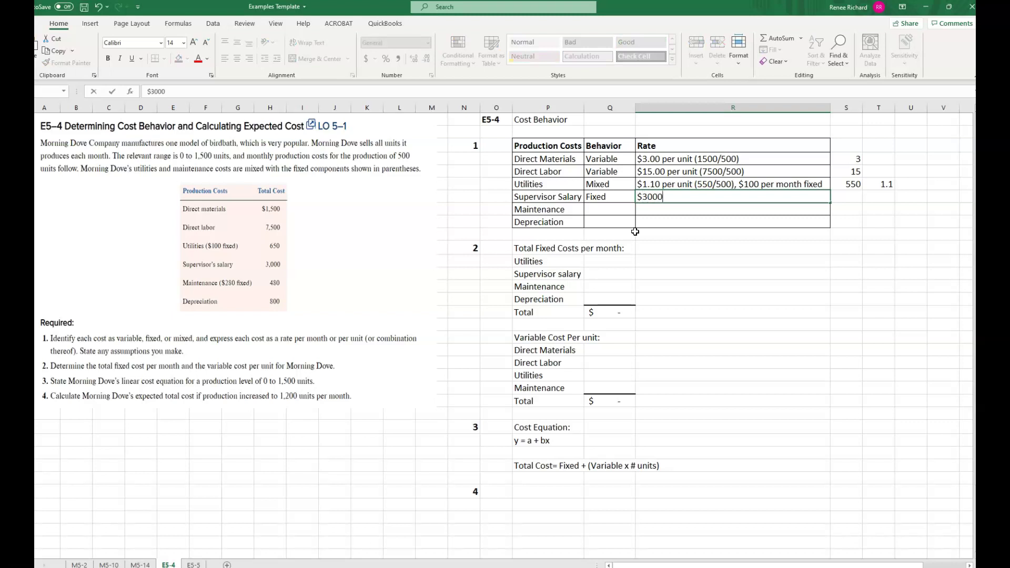
{"action": "type", "text": " per month"}
{"action": "key", "text": "Return"}
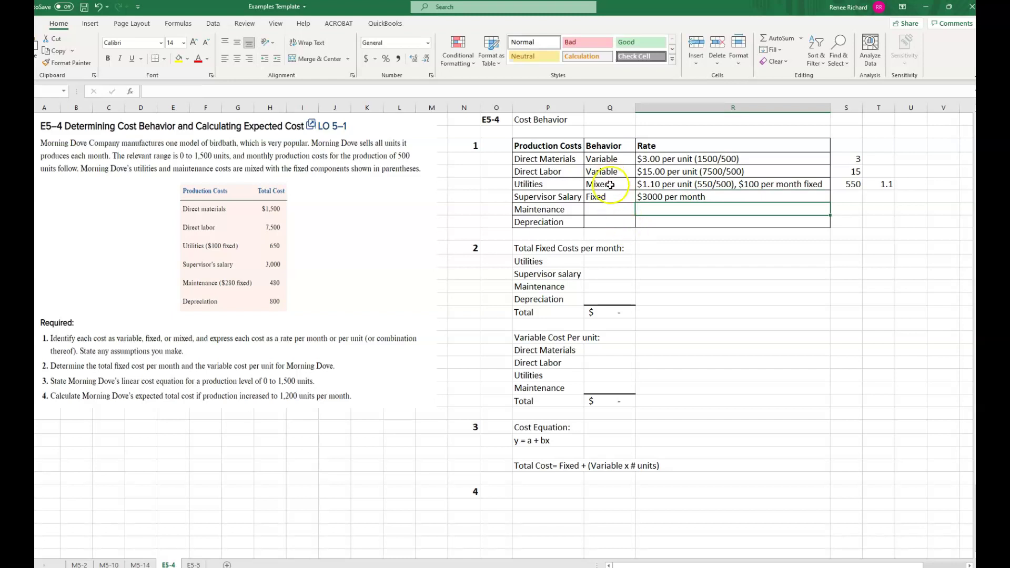
Step: Calculate the variable portion of Maintenance with the formula +480-280 in column S of its row
{"action": "left_click", "coordinate": [605, 210]}
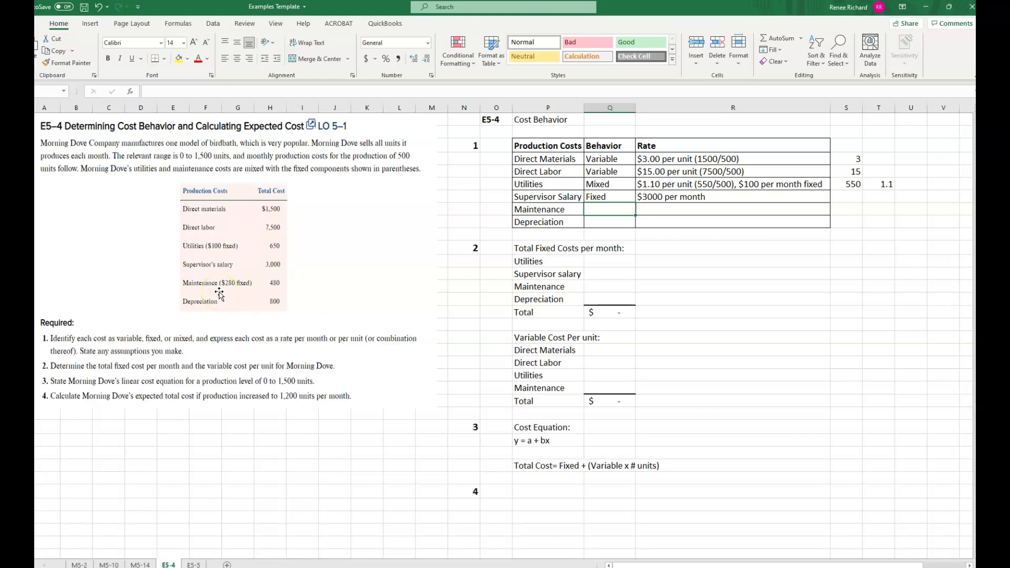
{"action": "left_click", "coordinate": [852, 210]}
{"action": "type", "text": "+480"}
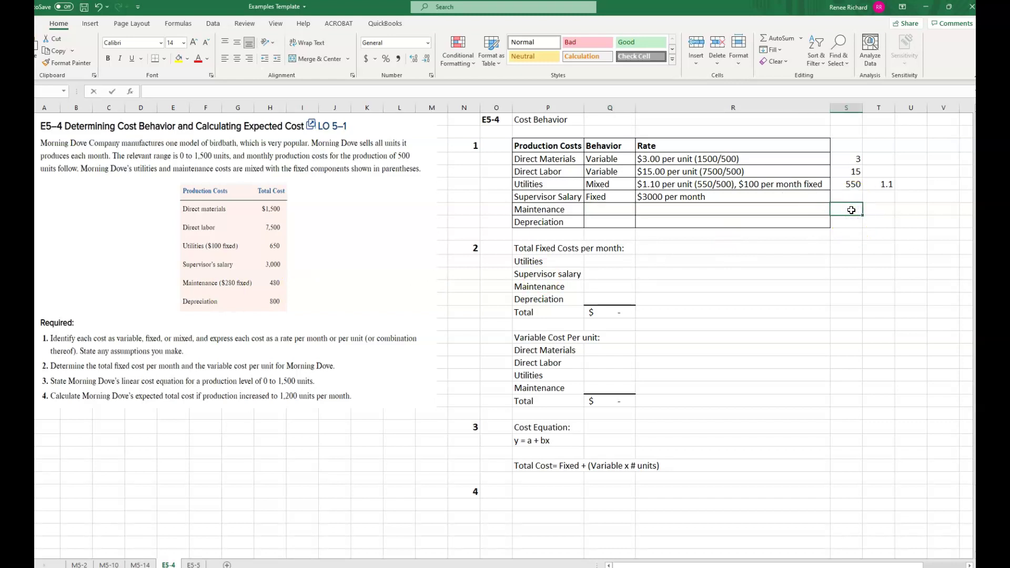
{"action": "type", "text": "-280"}
{"action": "key", "text": "Return"}
Step: Calculate the Maintenance variable cost per unit in column T by dividing the variable portion in column S by 500
{"action": "left_click", "coordinate": [884, 210]}
{"action": "type", "text": "+"}
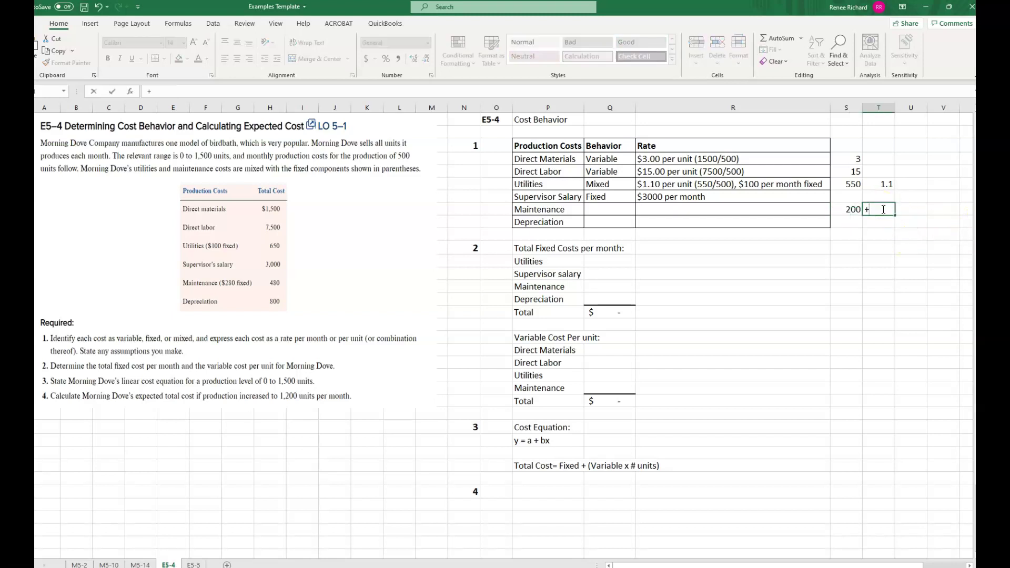
{"action": "key", "text": "Left"}
{"action": "type", "text": "/"}
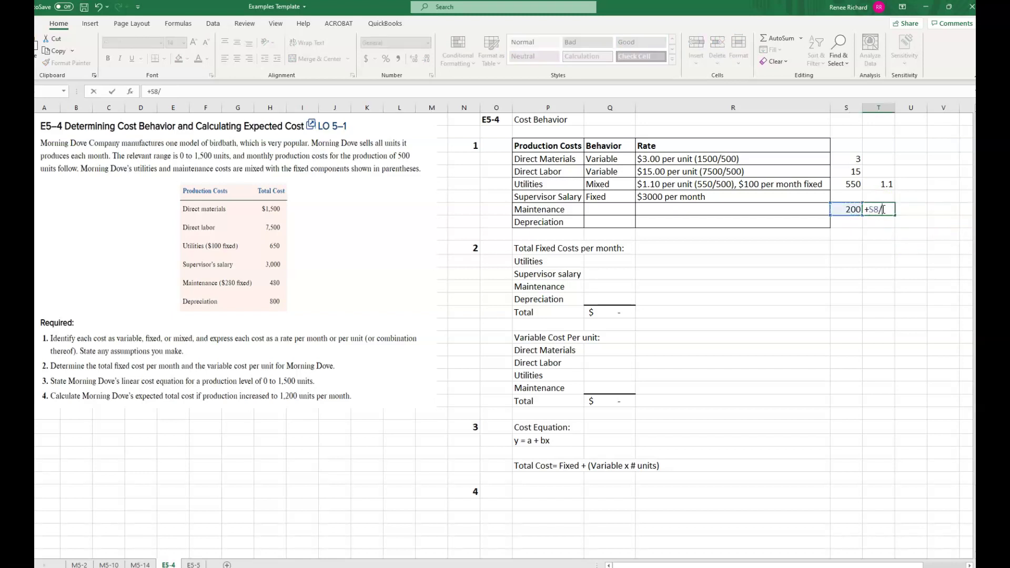
{"action": "type", "text": "500"}
{"action": "key", "text": "Return"}
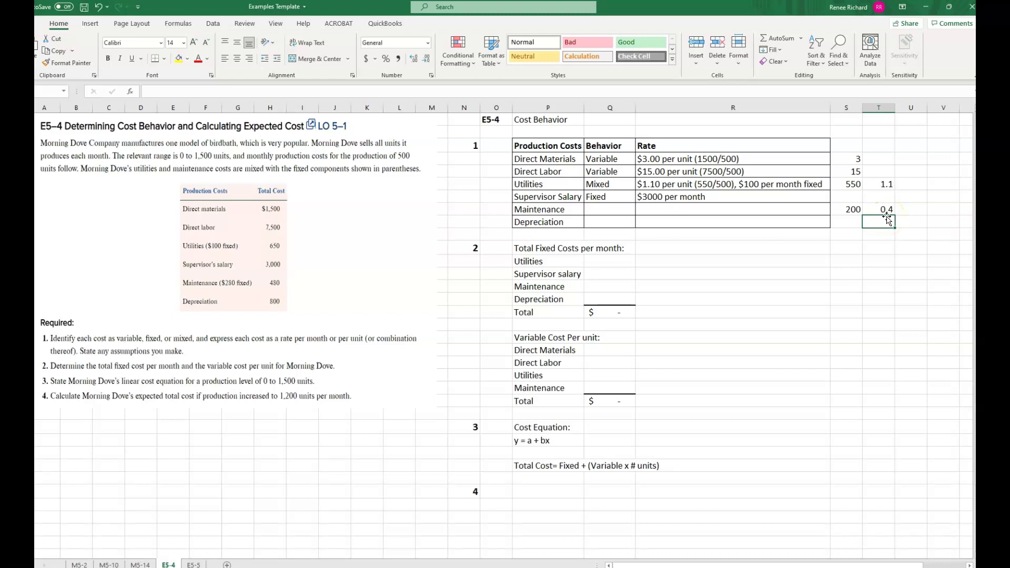
Step: Classify Maintenance as Mixed and enter its rate as "$.40 per unit variable, $280 per month fixed"
{"action": "left_click", "coordinate": [624, 210]}
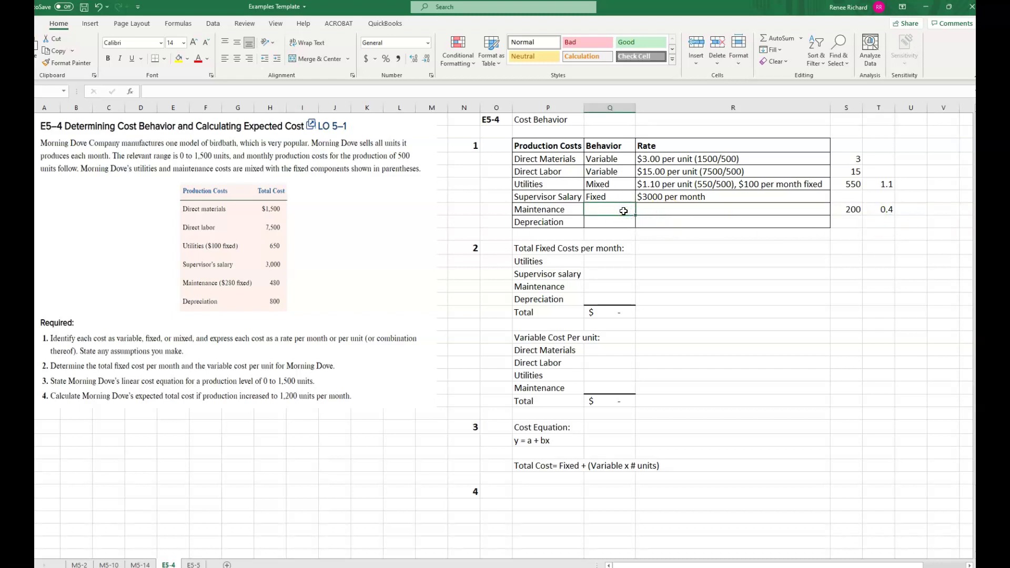
{"action": "type", "text": "Mixed"}
{"action": "key", "text": "Tab"}
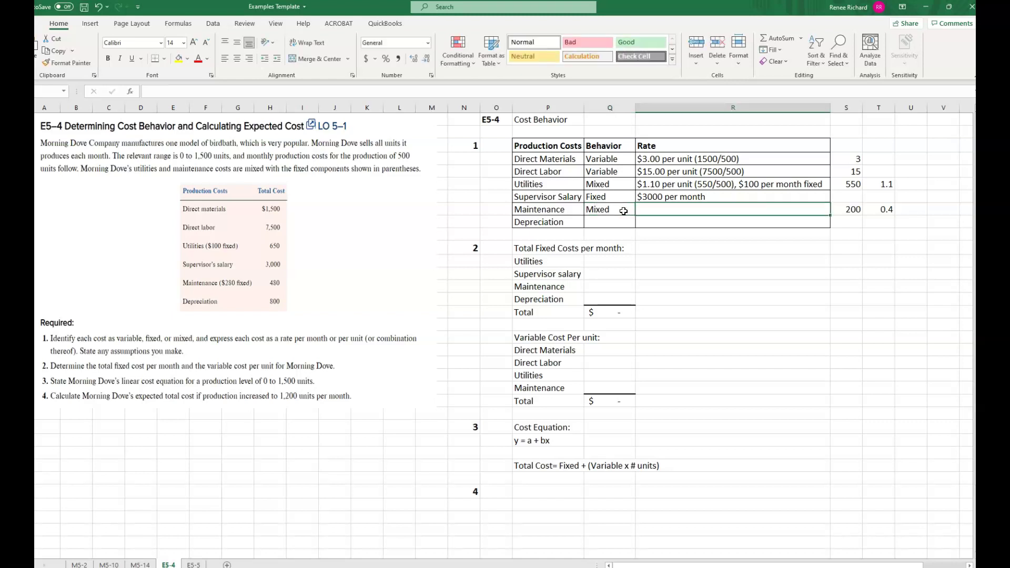
{"action": "type", "text": "$."}
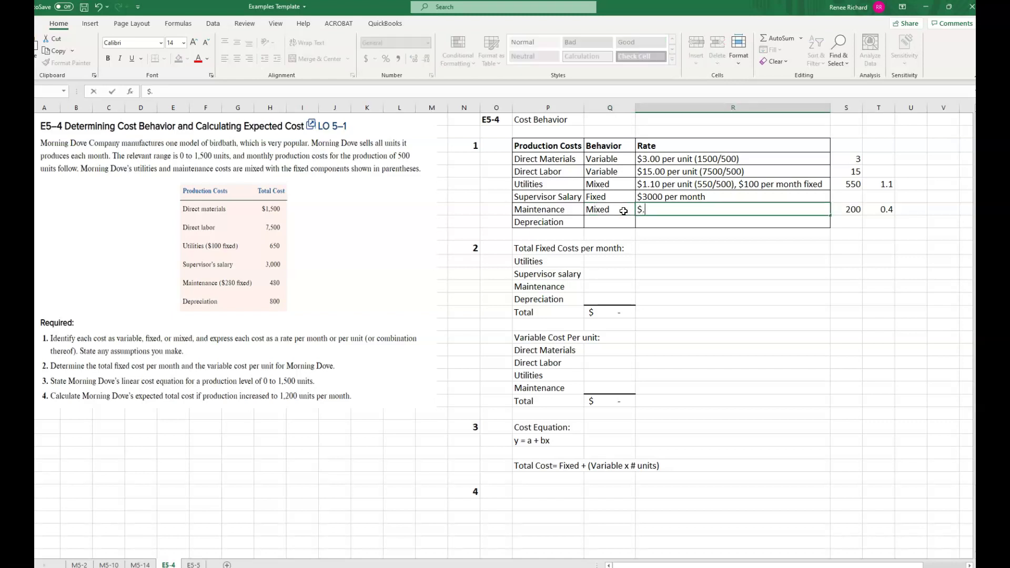
{"action": "type", "text": "40 per unit variable"}
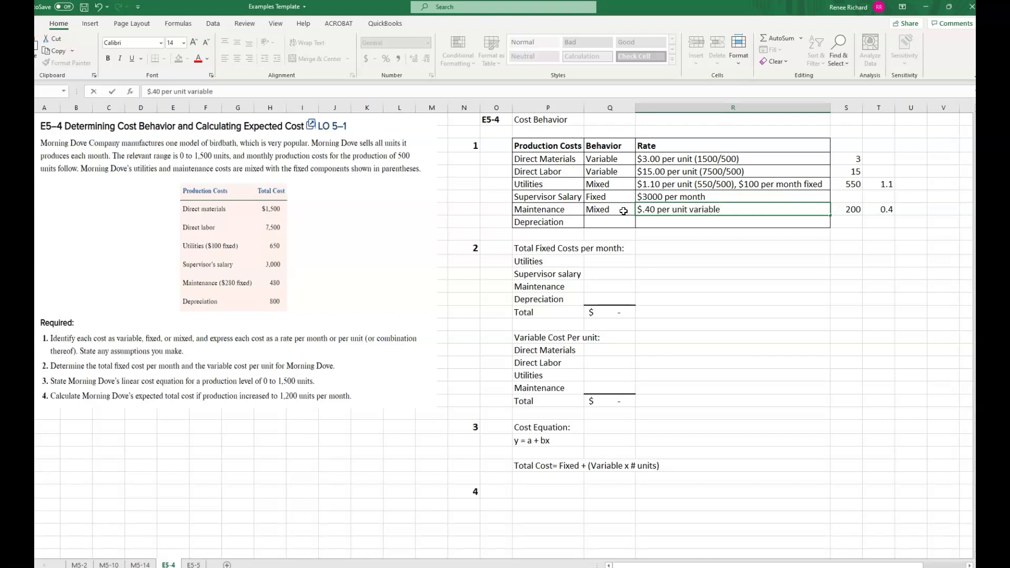
{"action": "type", "text": ", $280 per month fixed"}
{"action": "key", "text": "Return"}
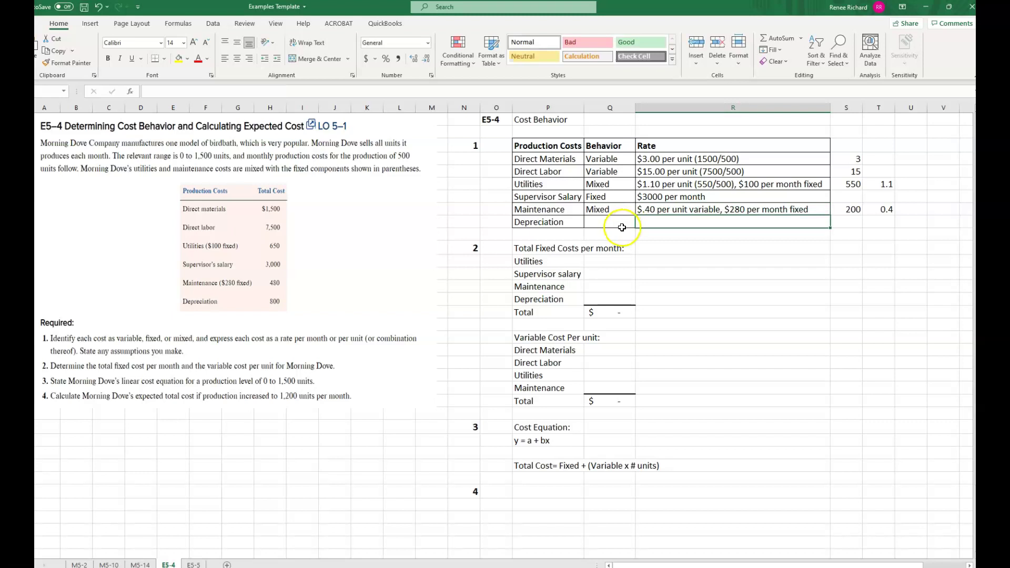
Step: Classify Depreciation as Fixed and enter its rate as "$800 per month"
{"action": "left_click", "coordinate": [619, 220]}
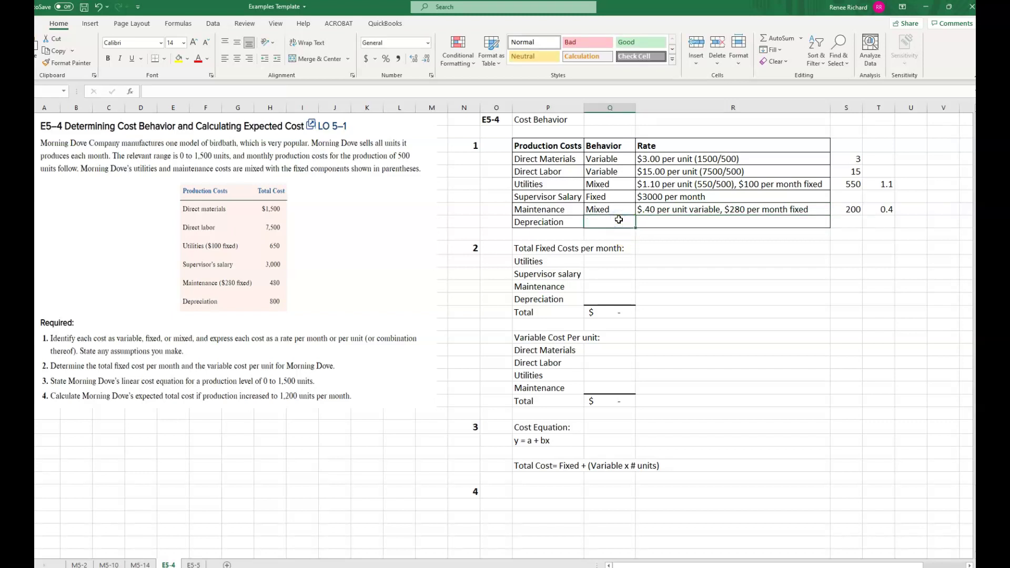
{"action": "type", "text": "Fixed"}
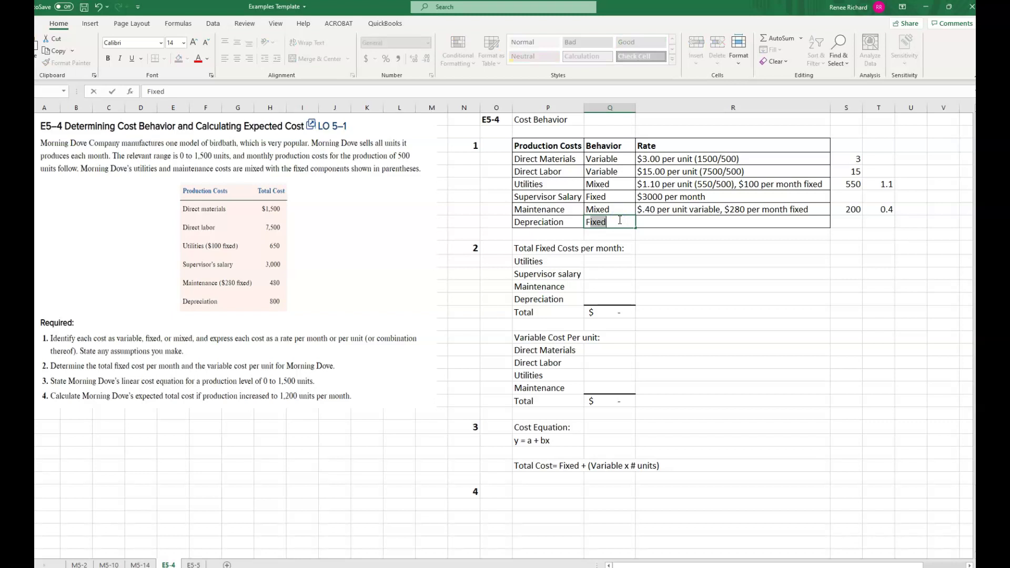
{"action": "key", "text": "Tab"}
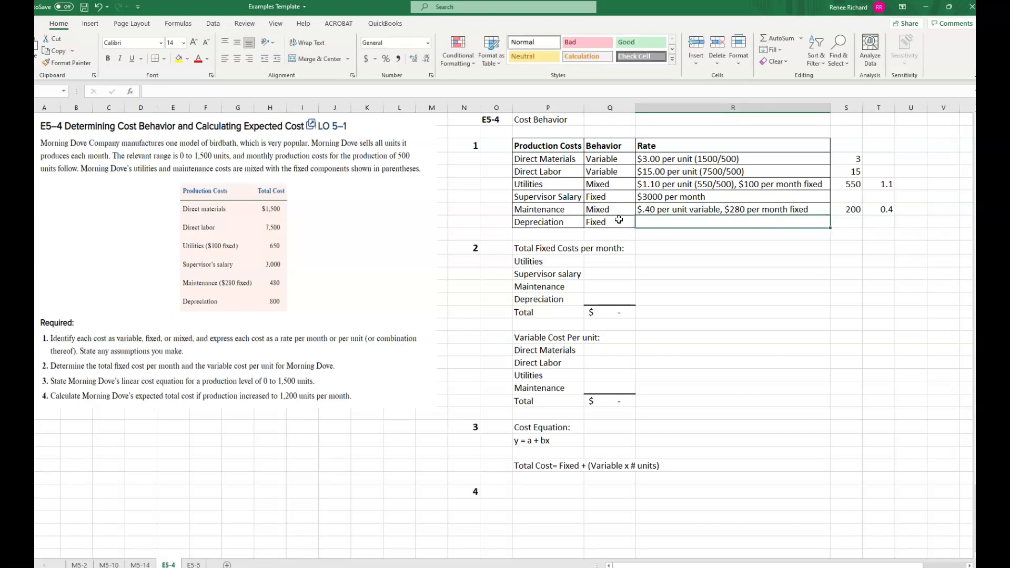
{"action": "type", "text": "$"}
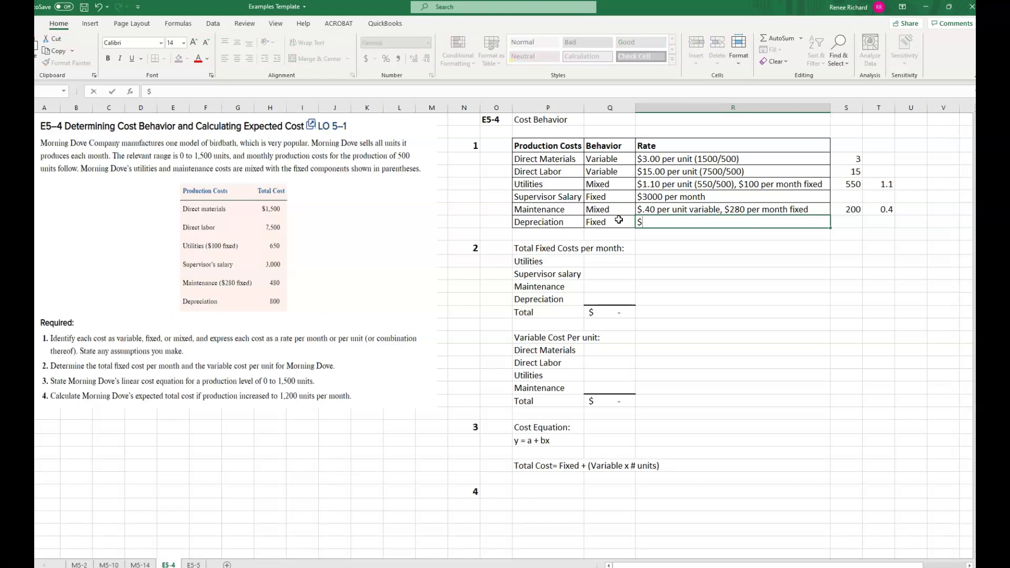
{"action": "type", "text": "800 per month"}
{"action": "key", "text": "Return"}
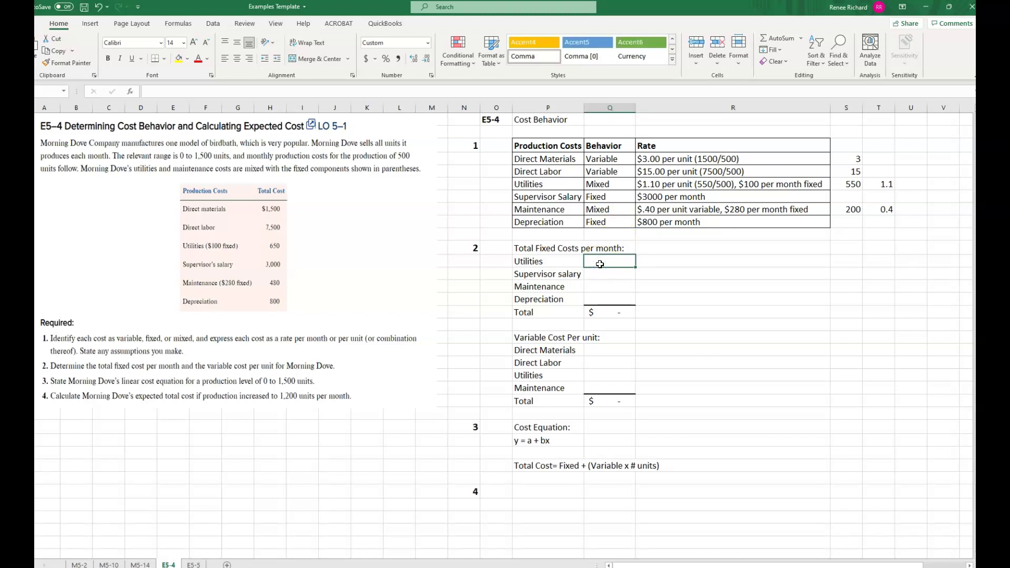
Step: Fill in the total fixed costs per month: Utilities 100, Supervisor salary 3000, Maintenance 280 and Depreciation 800
{"action": "type", "text": "100"}
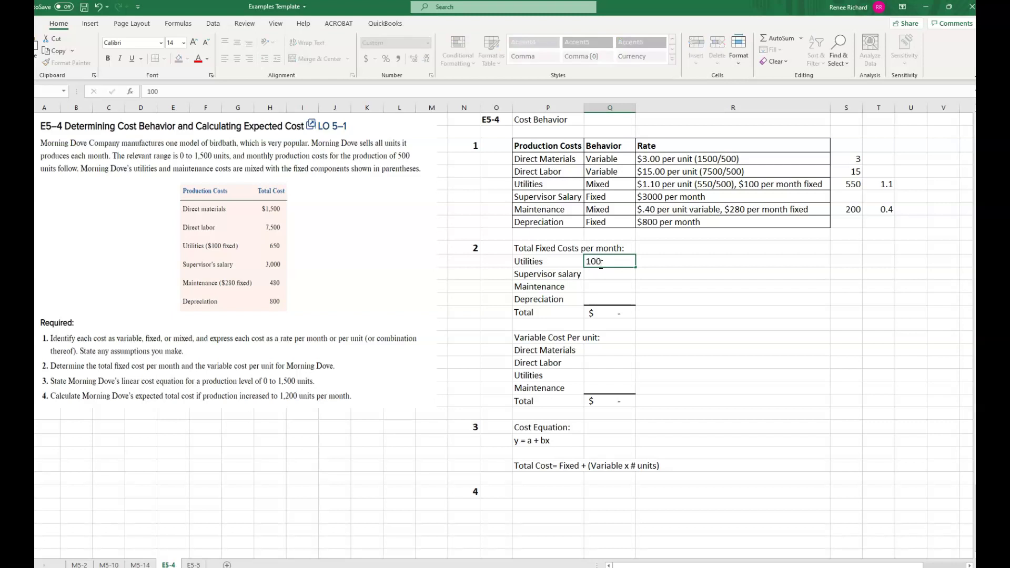
{"action": "key", "text": "Return"}
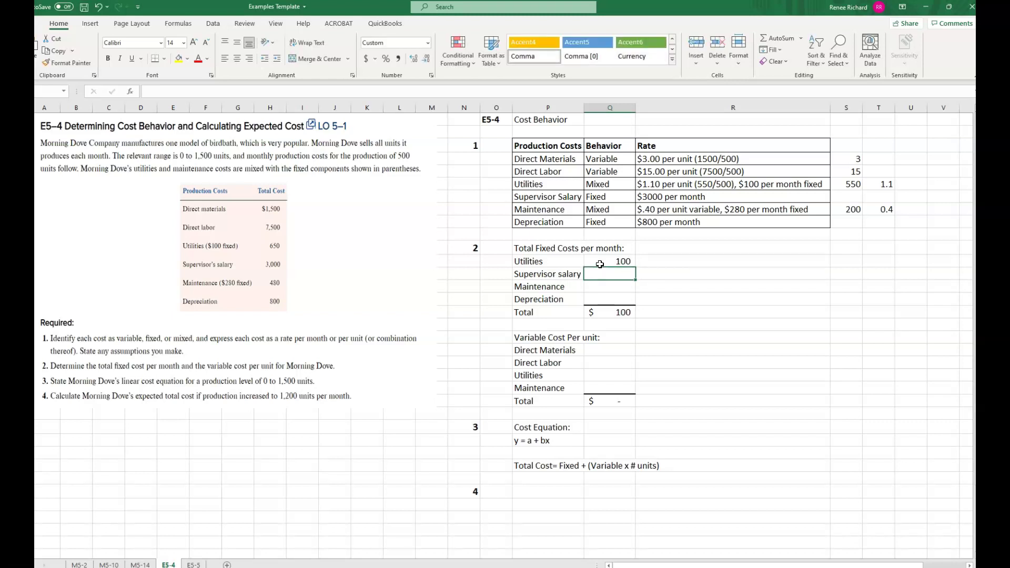
{"action": "type", "text": "3000"}
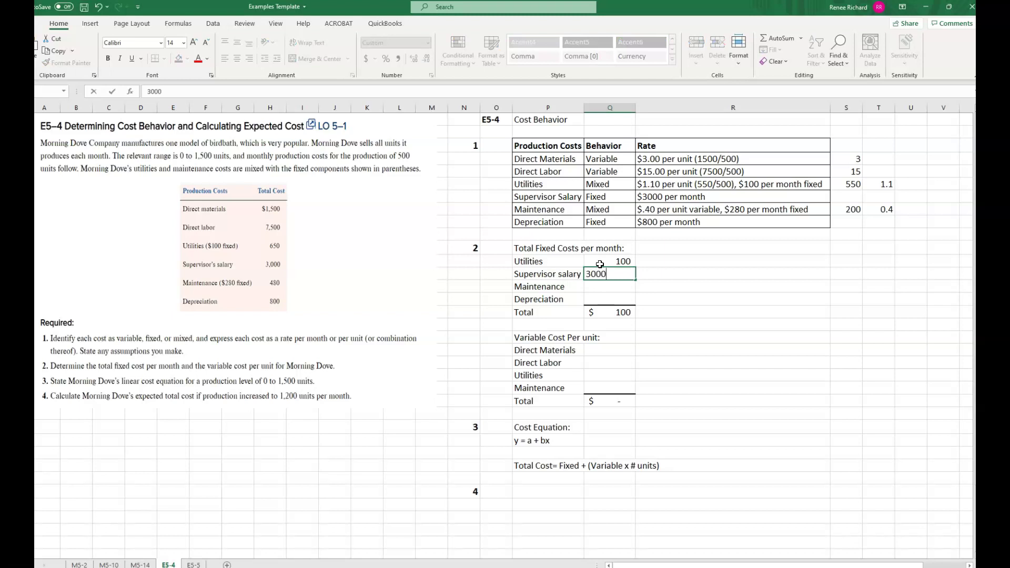
{"action": "key", "text": "Return"}
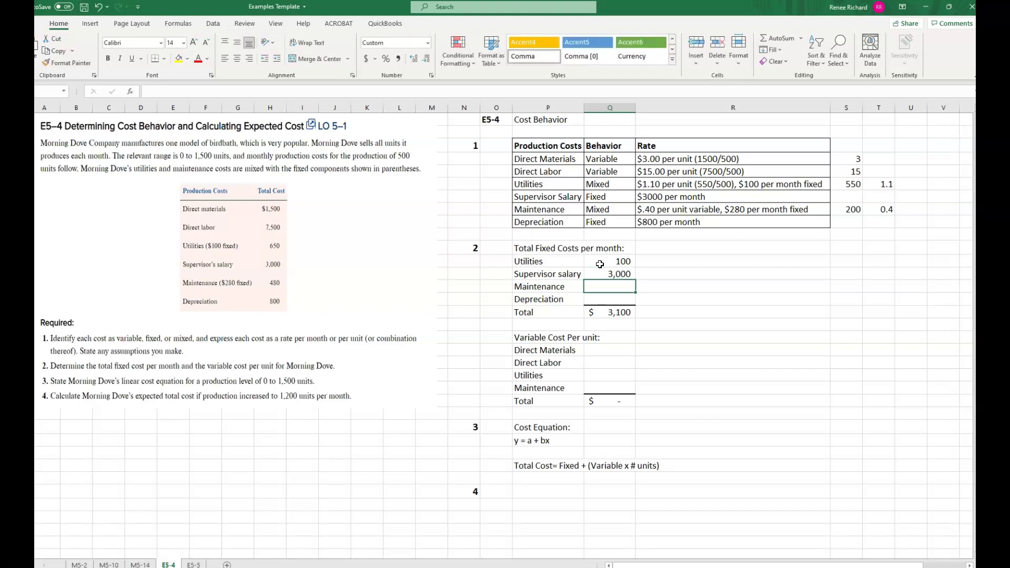
{"action": "type", "text": "280"}
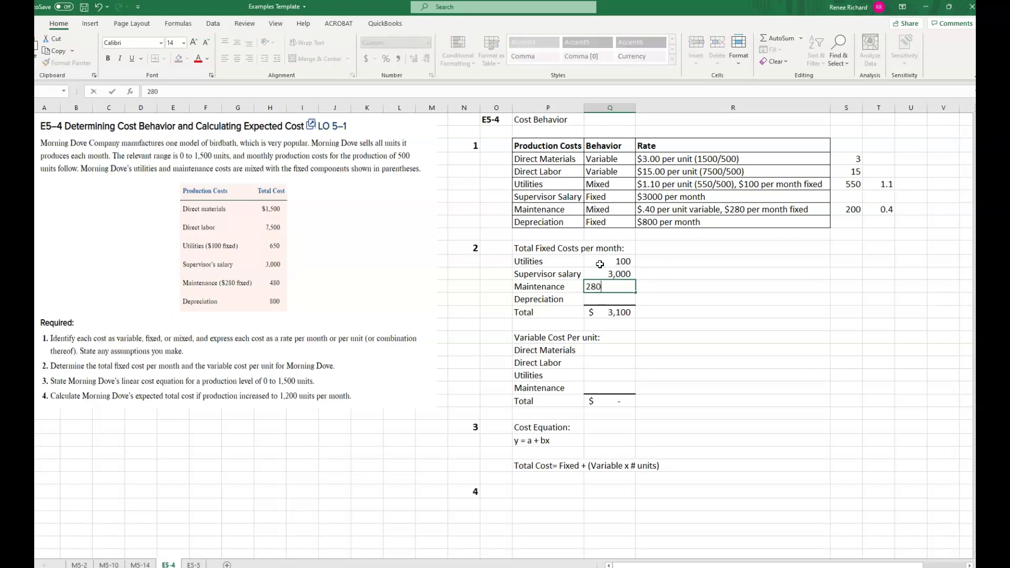
{"action": "key", "text": "Return"}
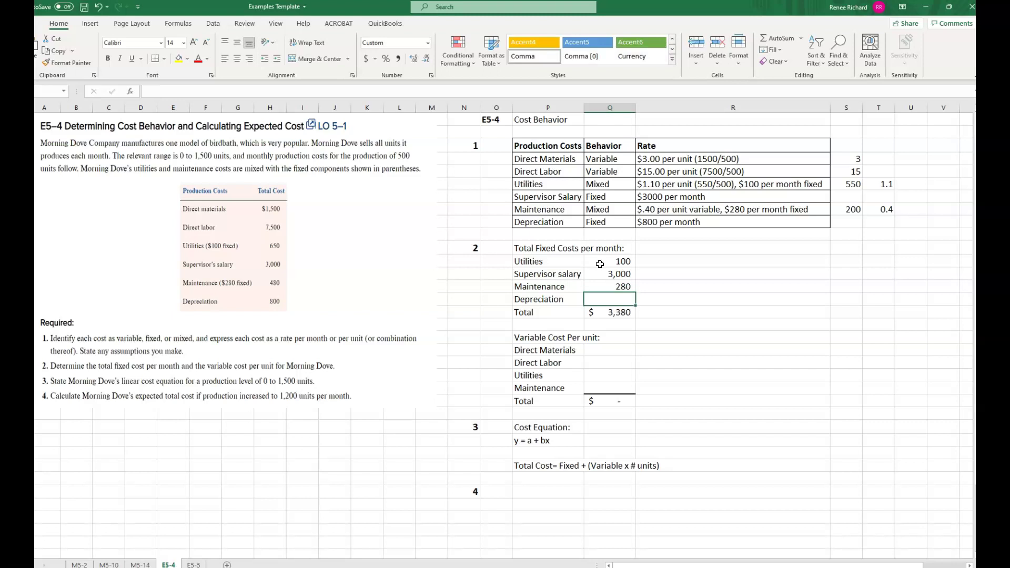
{"action": "type", "text": "800"}
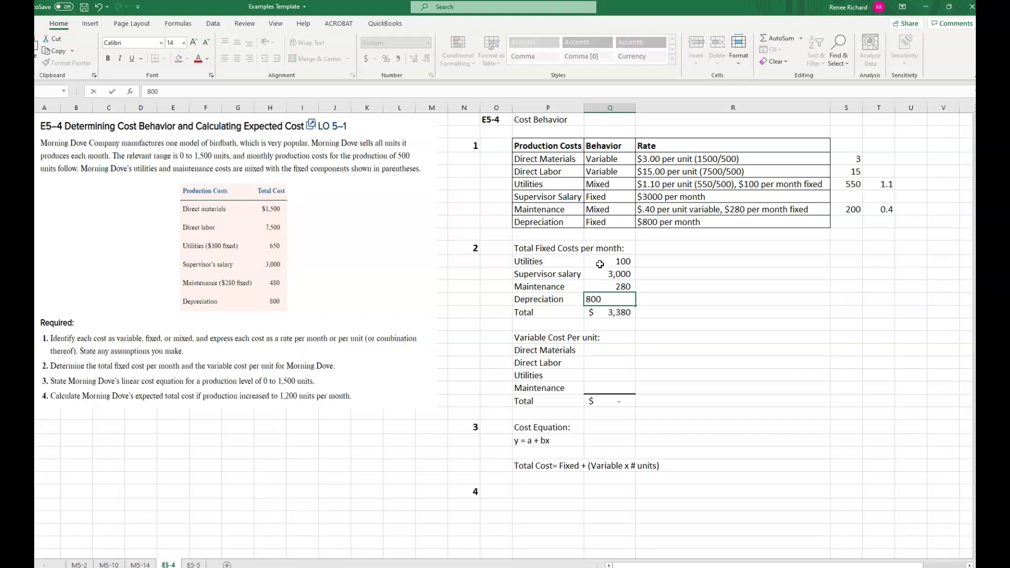
{"action": "key", "text": "Return"}
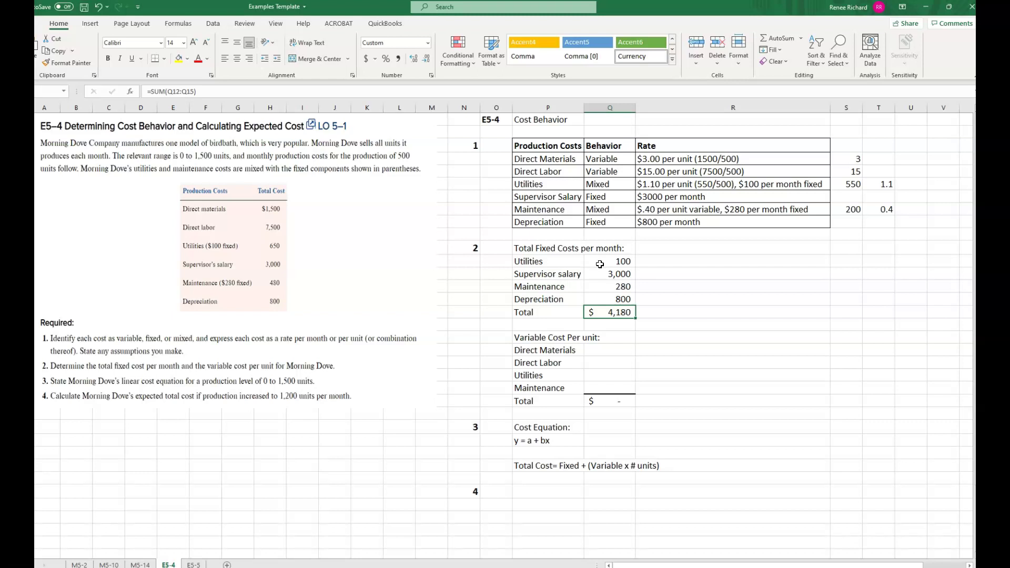
Step: Fill in the variable costs per unit: Direct Materials 3.00, Direct Labor 15.00, Utilities 1.10 and Maintenance .4
{"action": "left_click", "coordinate": [617, 352]}
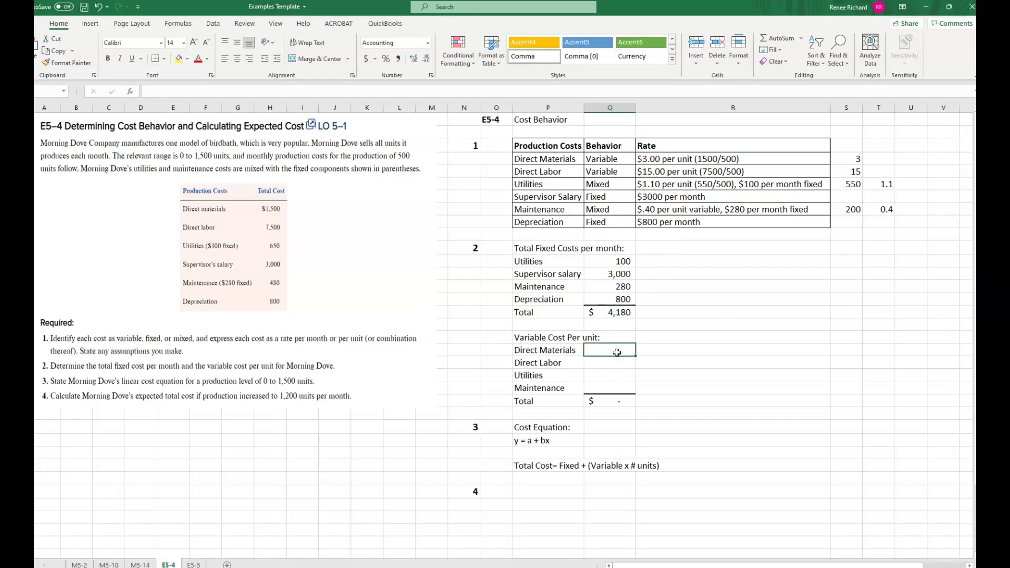
{"action": "type", "text": "3.00"}
{"action": "key", "text": "Return"}
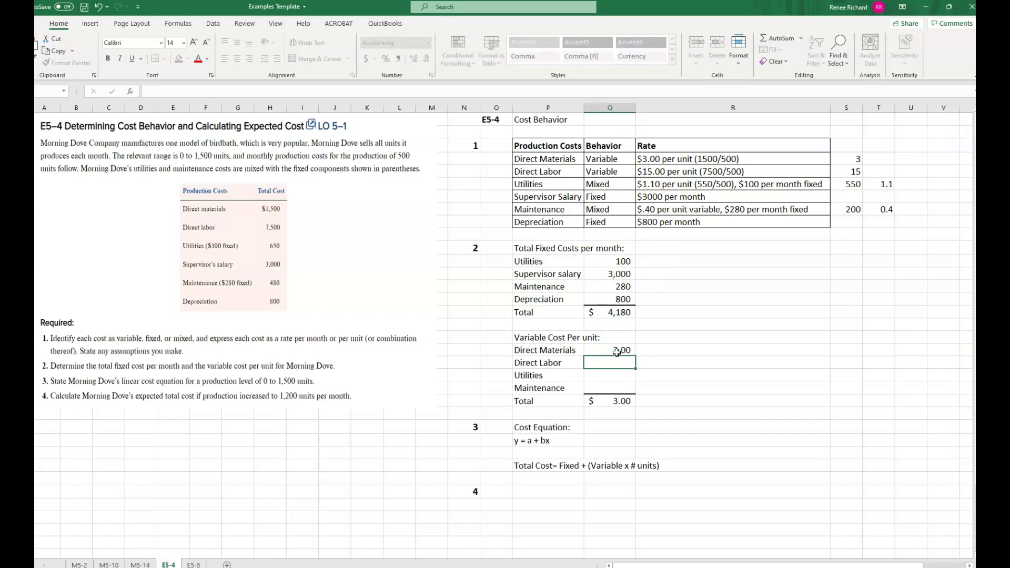
{"action": "type", "text": "15.00"}
{"action": "key", "text": "Return"}
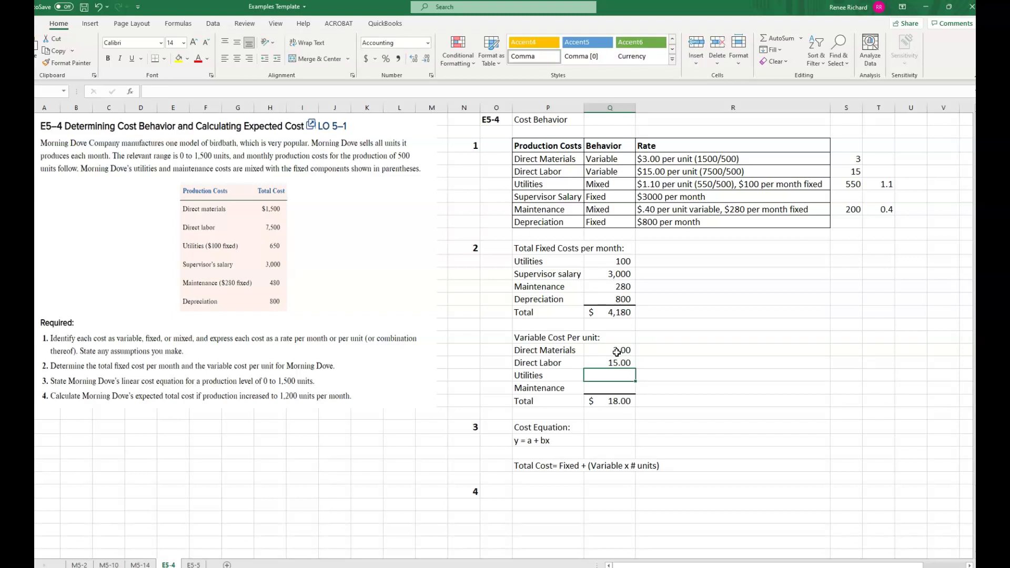
{"action": "type", "text": "1.10"}
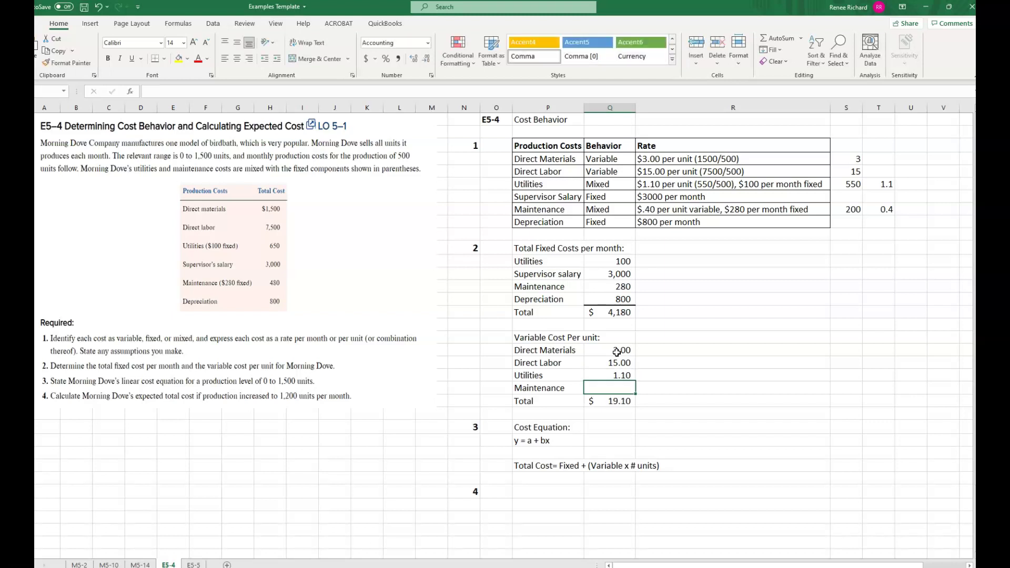
{"action": "key", "text": "Return"}
{"action": "type", "text": ".4"}
{"action": "key", "text": "Return"}
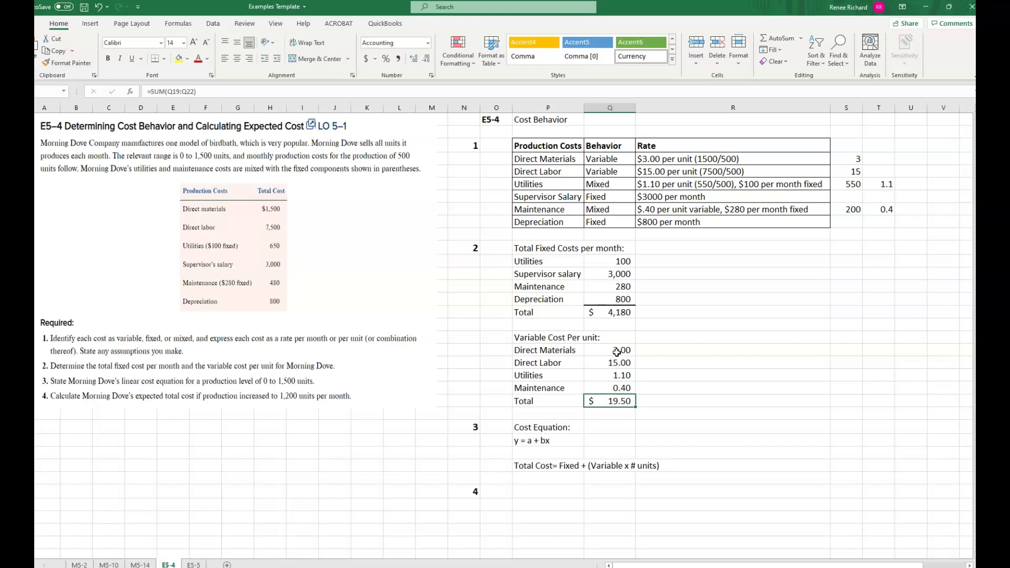
{"action": "left_click", "coordinate": [619, 406]}
Step: Write the requirement 4 equation in column P as "Total Cost = $4180 + ($19.50 * 1200)"
{"action": "left_click", "coordinate": [533, 491]}
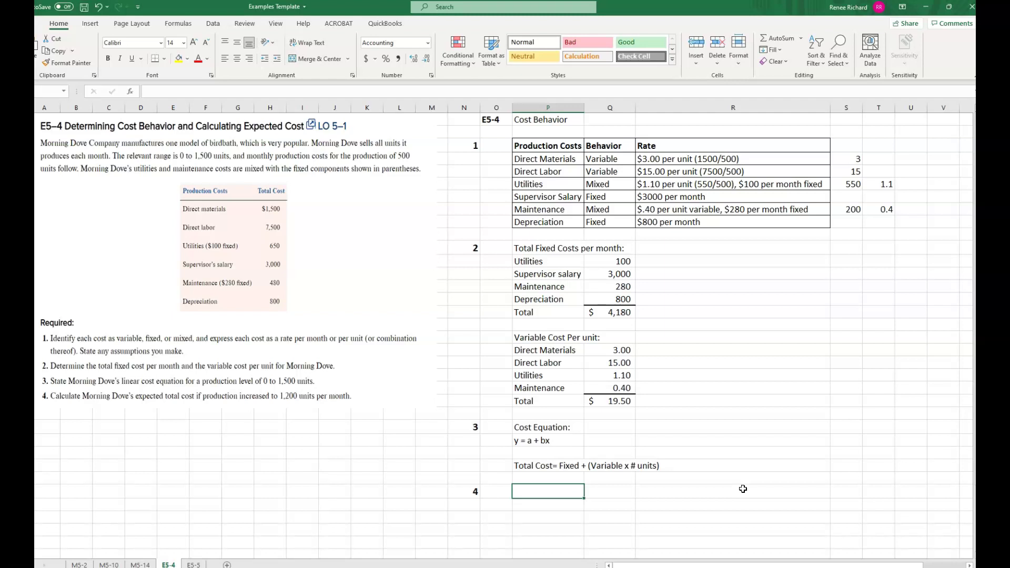
{"action": "type", "text": "$41"}
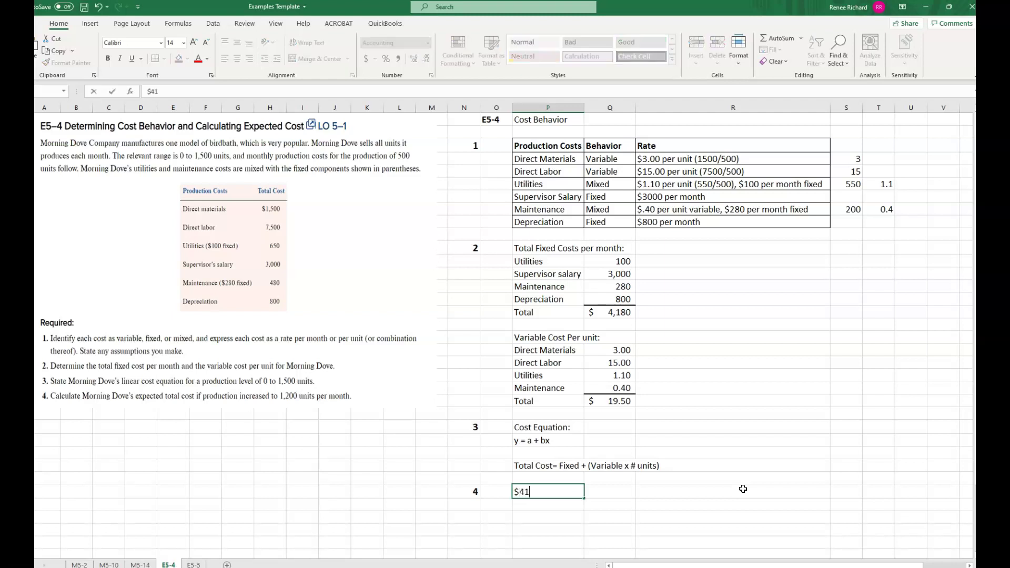
{"action": "key", "text": "BackSpace"}
{"action": "key", "text": "BackSpace"}
{"action": "key", "text": "BackSpace"}
{"action": "type", "text": "Total Cost = $4180"}
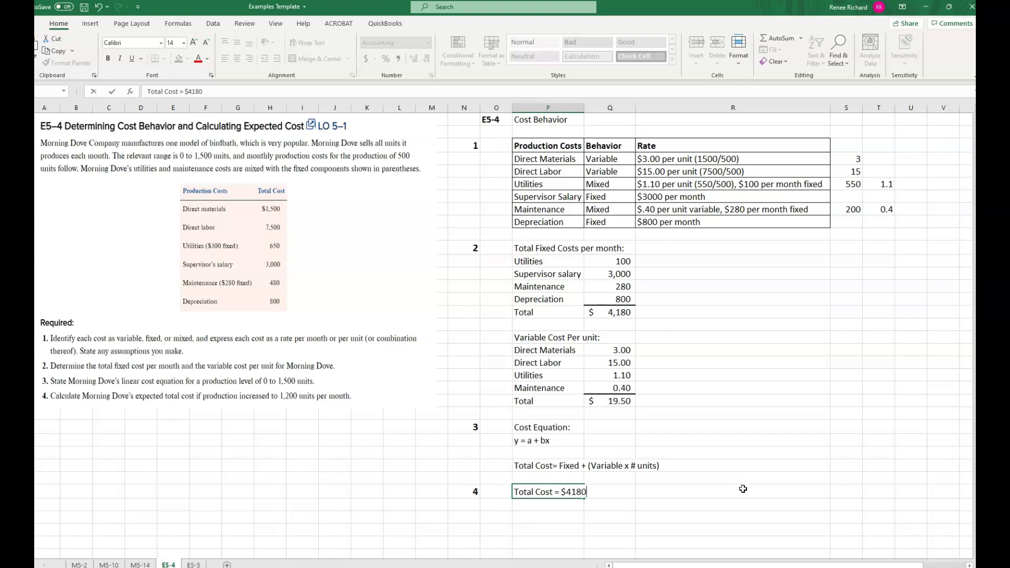
{"action": "type", "text": " +"}
{"action": "type", "text": "$19.50"}
{"action": "type", "text": "* 1200"}
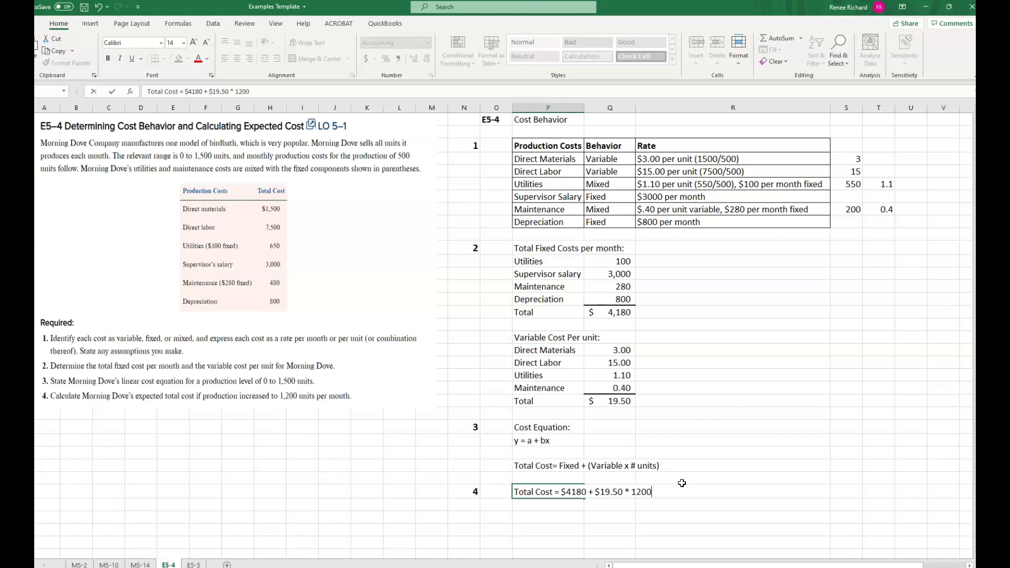
{"action": "left_click", "coordinate": [595, 491]}
{"action": "type", "text": "("}
{"action": "left_click", "coordinate": [656, 493]}
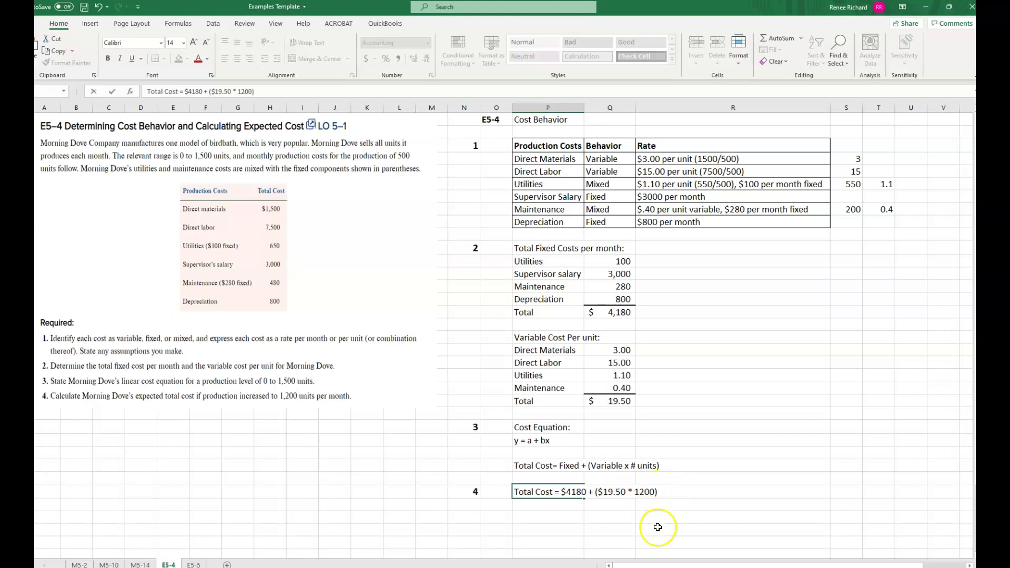
{"action": "scroll", "coordinate": [659, 527], "scroll_direction": "down", "scroll_amount": 1}
{"action": "left_click", "coordinate": [659, 526]}
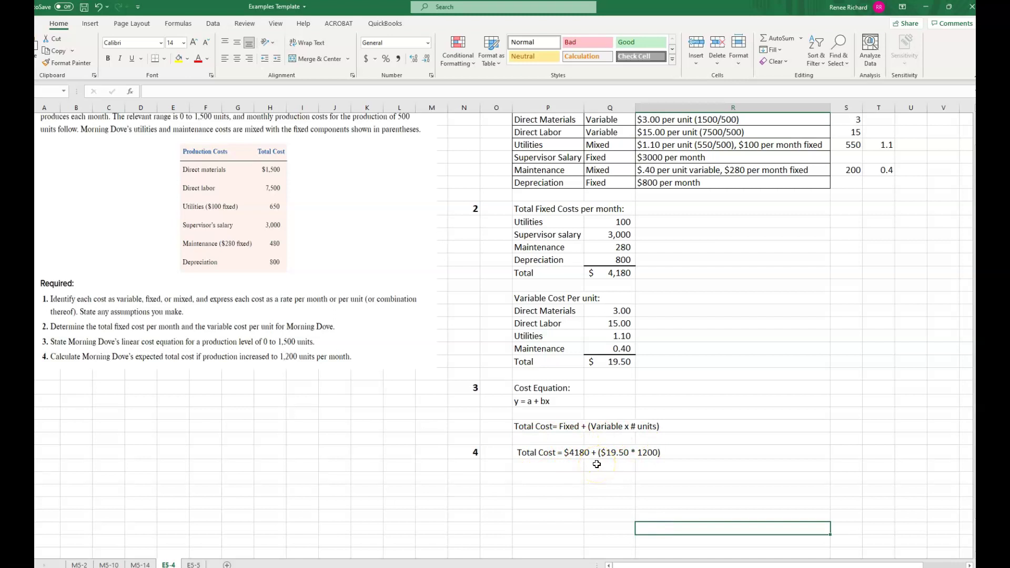
Step: Add a "Total cost" label two rows below the requirement 4 equation and enter $27,580 beside it
{"action": "left_click", "coordinate": [569, 477]}
{"action": "type", "text": "To"}
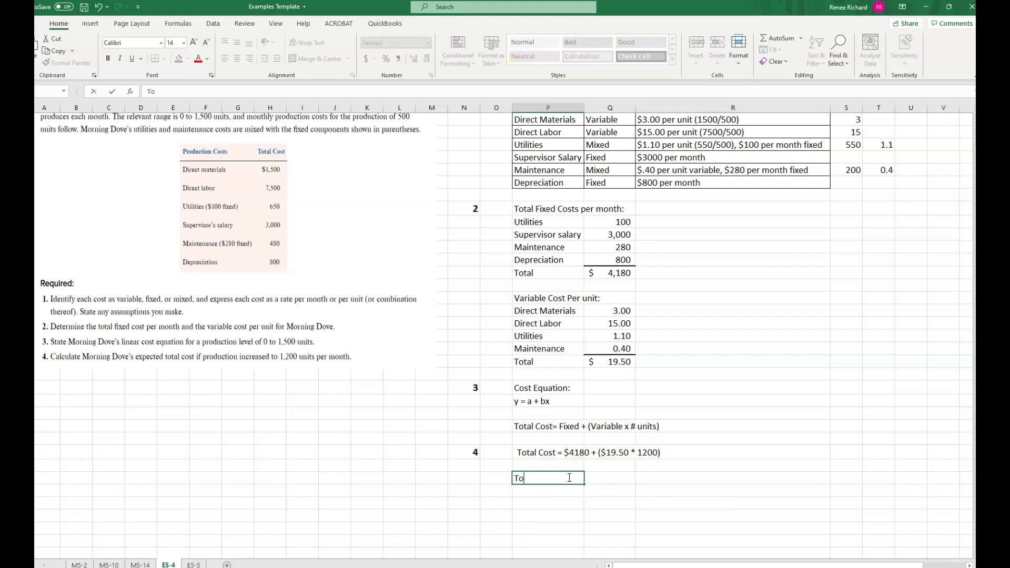
{"action": "type", "text": "tal cost"}
{"action": "key", "text": "Tab"}
{"action": "type", "text": "27"}
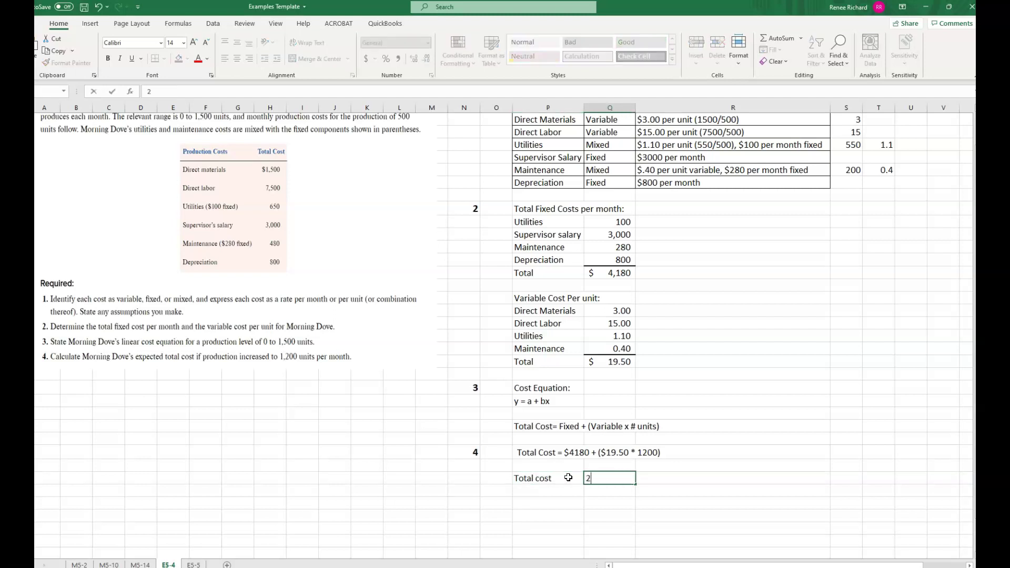
{"action": "key", "text": "BackSpace"}
{"action": "key", "text": "BackSpace"}
{"action": "type", "text": "$27,580"}
{"action": "key", "text": "Return"}
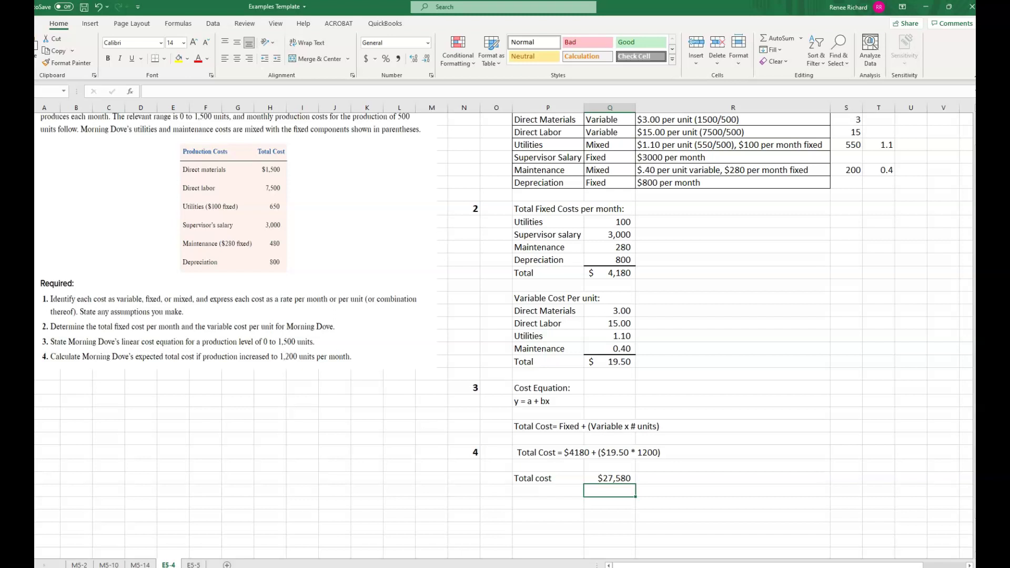
{"action": "scroll", "coordinate": [779, 356], "scroll_direction": "up", "scroll_amount": 1}
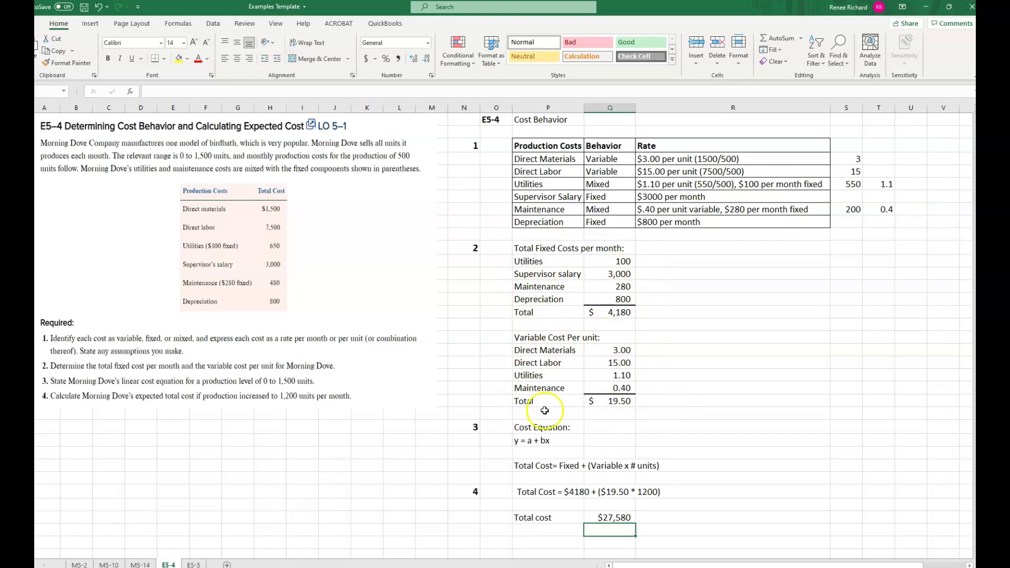
{"action": "scroll", "coordinate": [611, 386], "scroll_direction": "down", "scroll_amount": 1}
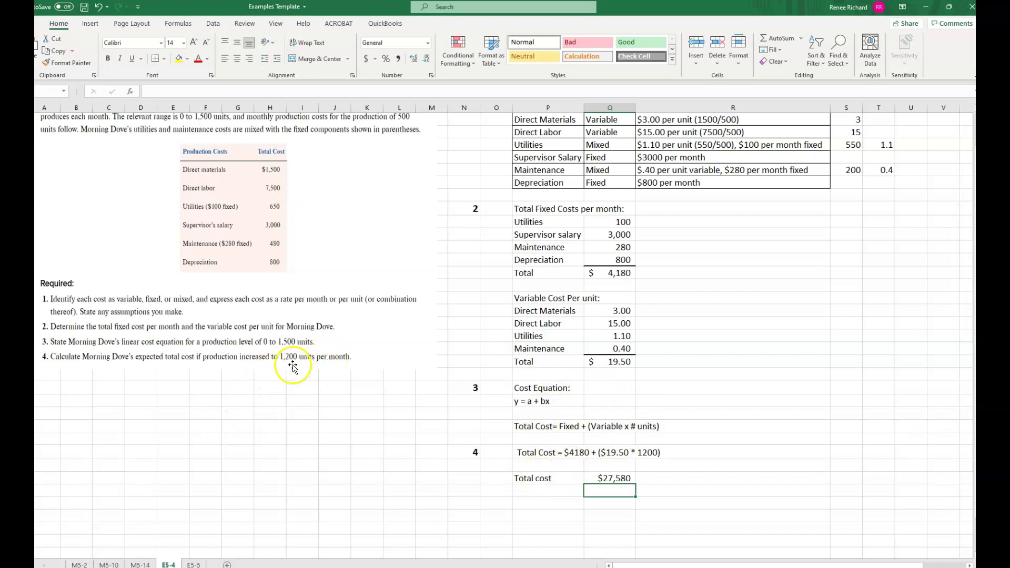
{"action": "left_click", "coordinate": [623, 479]}
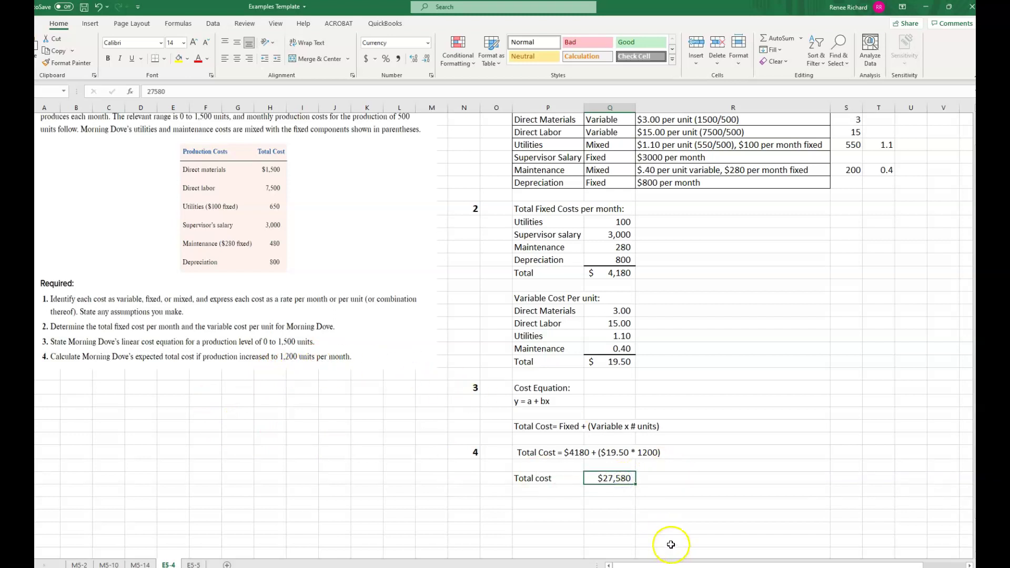
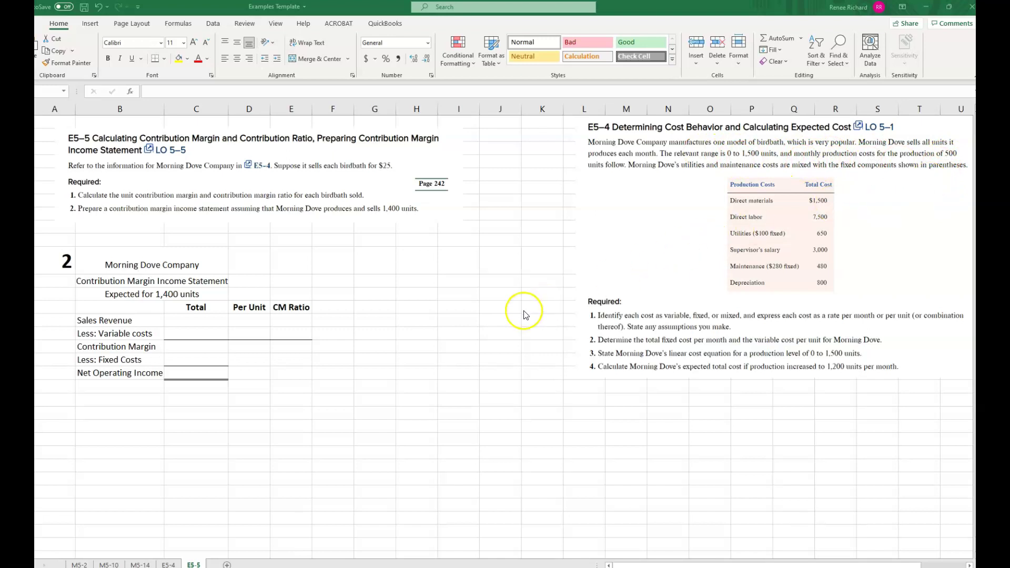
Step: On the E5-5 sheet, merge and center the "Morning Dove Company" heading across columns B to E
{"action": "left_click", "coordinate": [166, 565]}
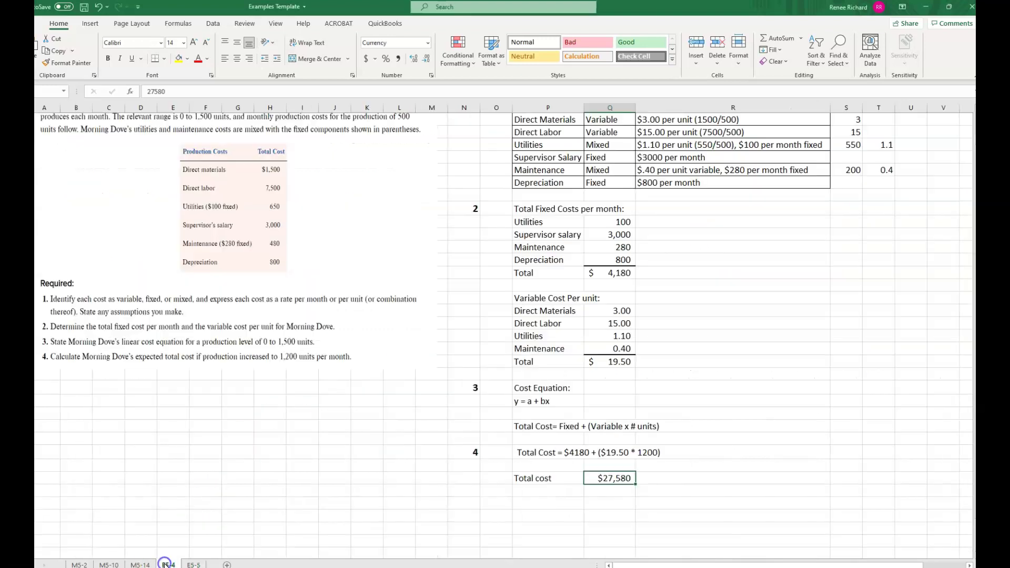
{"action": "left_click", "coordinate": [195, 564]}
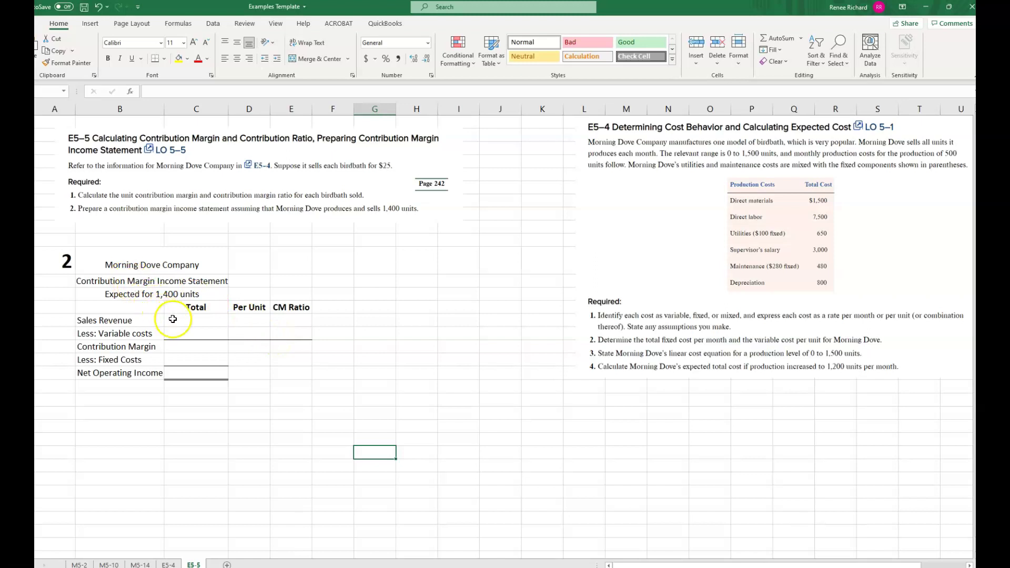
{"action": "left_click_drag", "start_coordinate": [125, 268], "coordinate": [306, 267]}
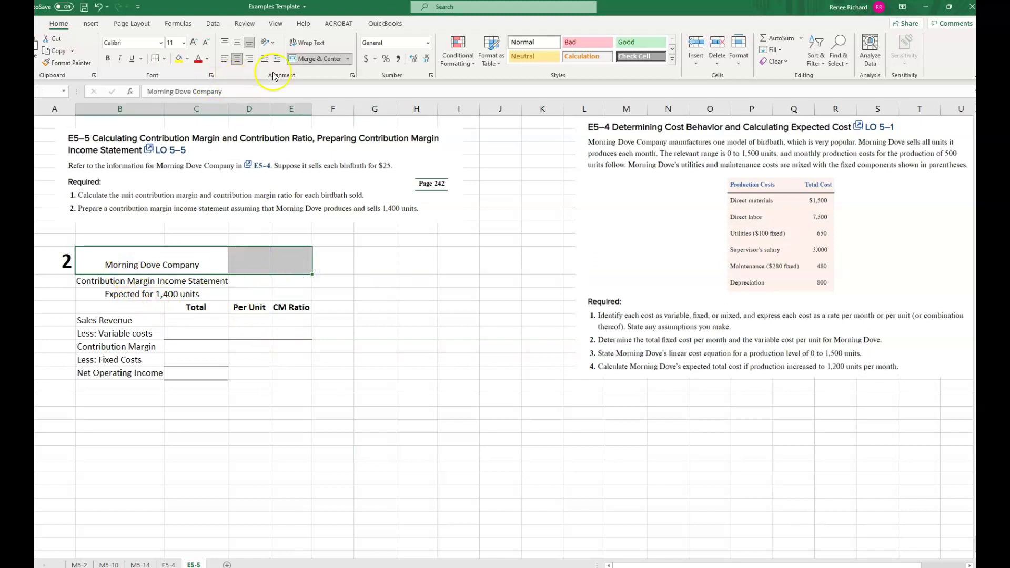
{"action": "left_click", "coordinate": [308, 59]}
{"action": "left_click", "coordinate": [309, 59]}
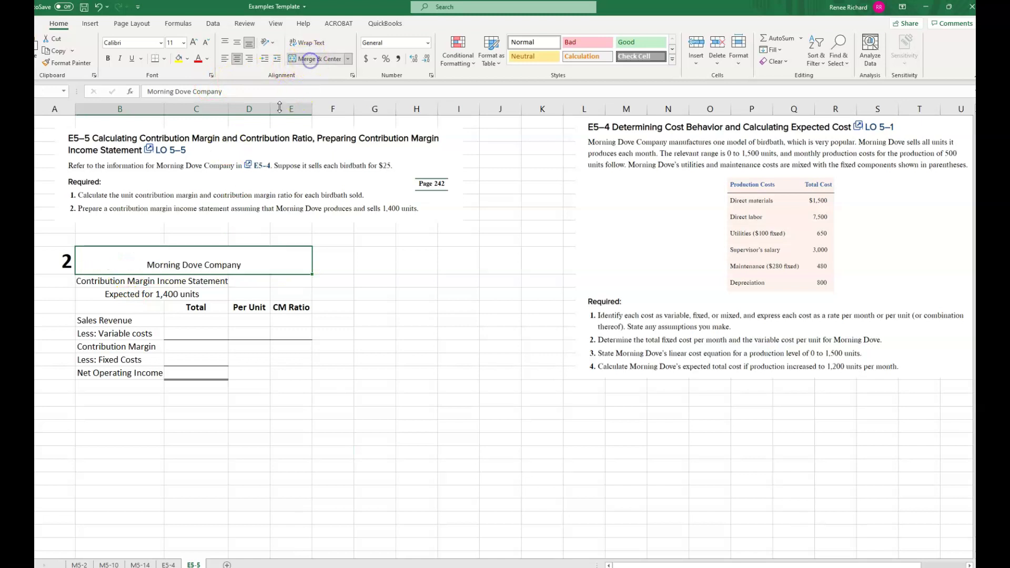
Step: Try to merge and center the statement title and period rows together across columns B to E, and undo the merge
{"action": "left_click", "coordinate": [83, 66]}
{"action": "left_click", "coordinate": [112, 280]}
{"action": "mouse_move", "coordinate": [112, 280]}
{"action": "left_mouse_down"}
{"action": "mouse_move", "coordinate": [347, 282]}
{"action": "mouse_move", "coordinate": [319, 282]}
{"action": "left_mouse_up"}
{"action": "left_click_drag", "start_coordinate": [133, 282], "coordinate": [293, 294]}
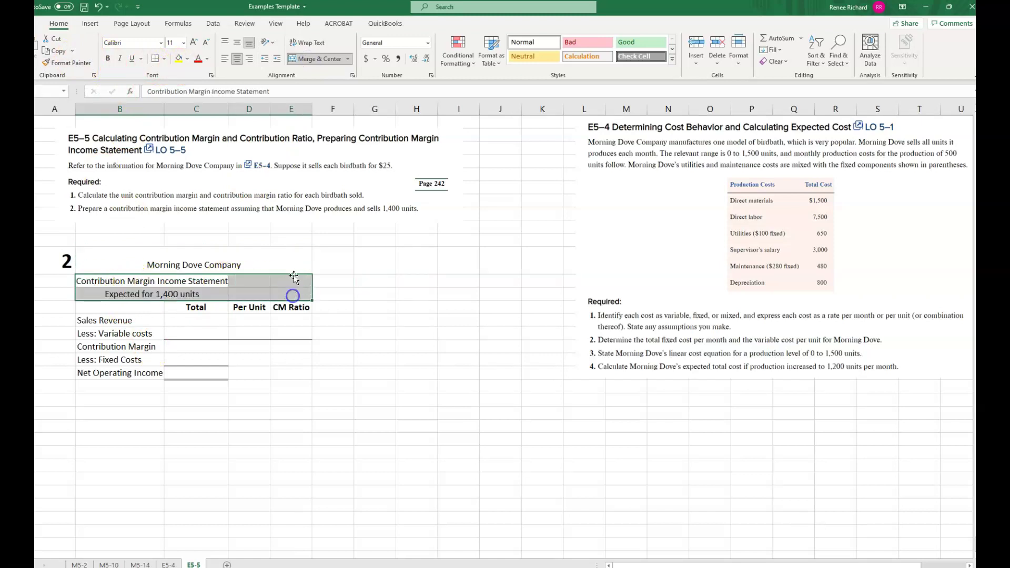
{"action": "left_click", "coordinate": [314, 58]}
{"action": "left_click", "coordinate": [314, 58]}
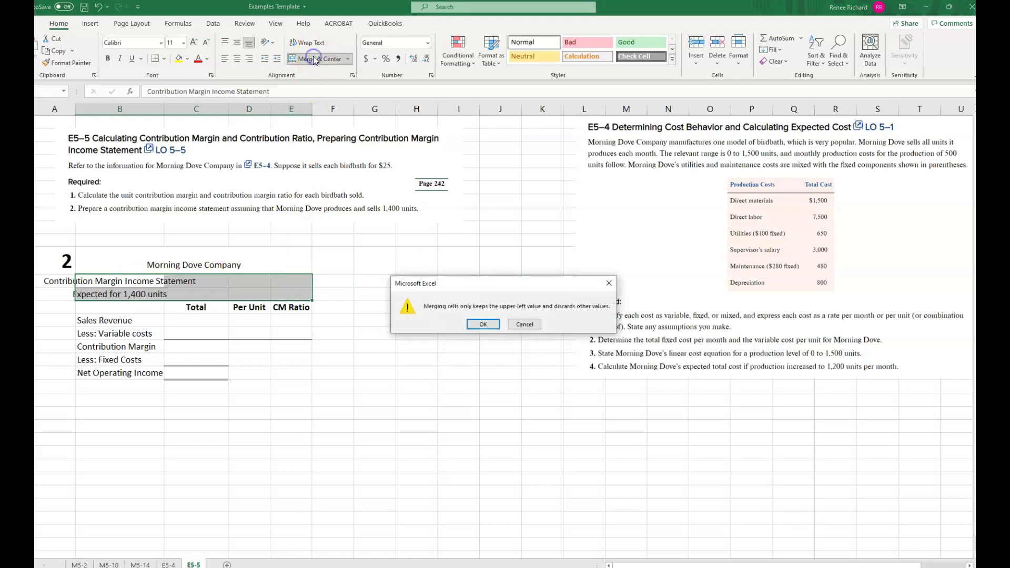
{"action": "left_click", "coordinate": [482, 321]}
{"action": "left_click", "coordinate": [172, 367]}
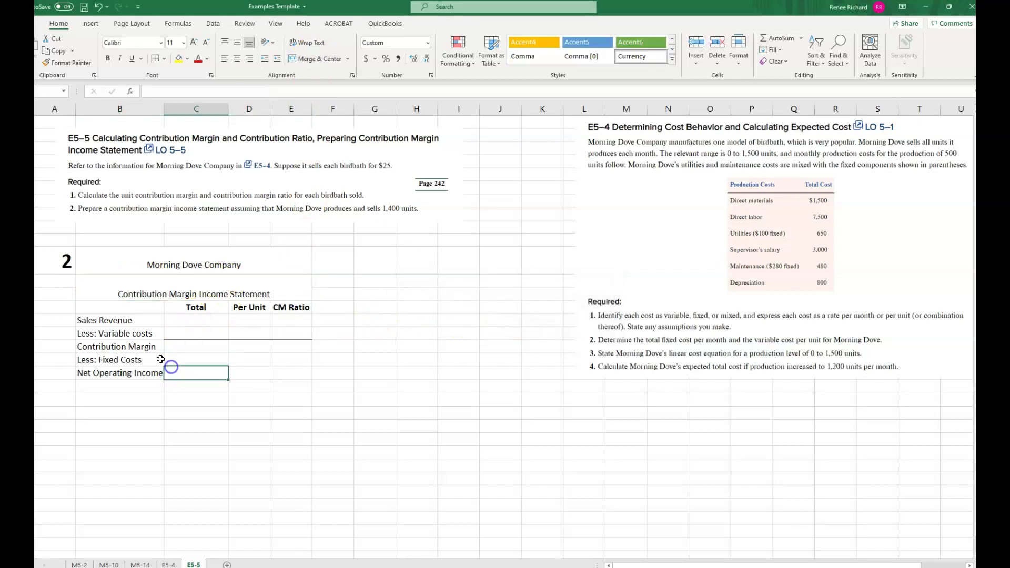
{"action": "left_click", "coordinate": [98, 7]}
Step: Merge and center "Contribution Margin Income Statement" and "Expected for 1,400 units" separately, each across columns B to E
{"action": "left_click", "coordinate": [124, 318]}
{"action": "left_click_drag", "start_coordinate": [106, 282], "coordinate": [311, 281]}
{"action": "left_click", "coordinate": [335, 58]}
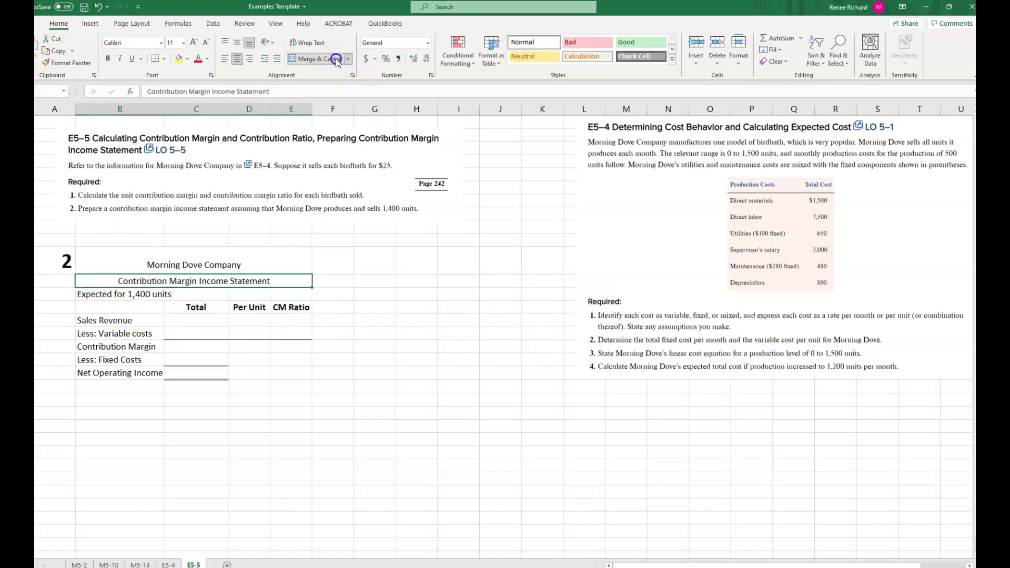
{"action": "left_click_drag", "start_coordinate": [140, 295], "coordinate": [295, 293]}
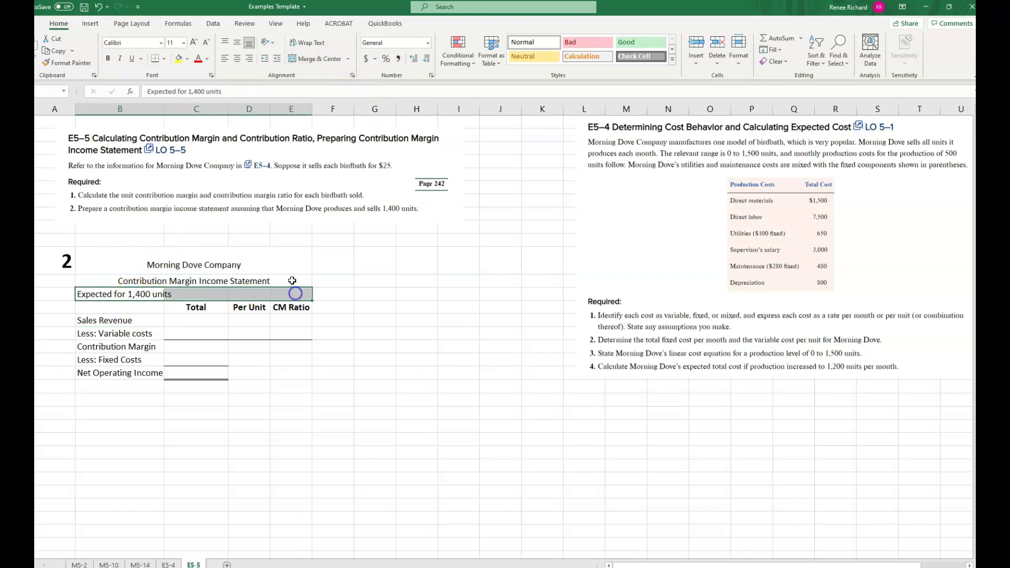
{"action": "left_click", "coordinate": [318, 59]}
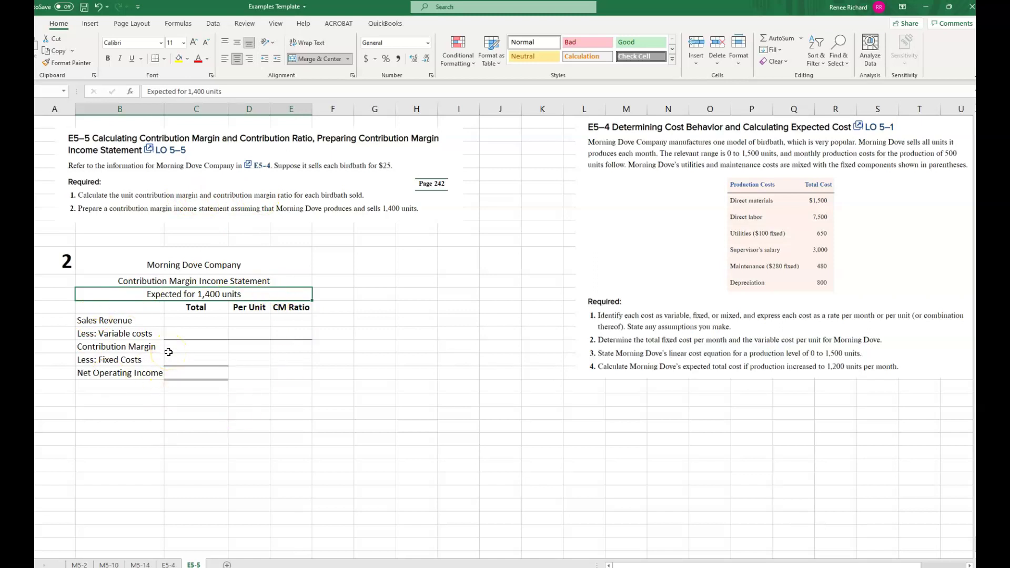
Step: Calculate the total Sales Revenue with a formula multiplying 1400 units by the $25 selling price
{"action": "left_click", "coordinate": [199, 323]}
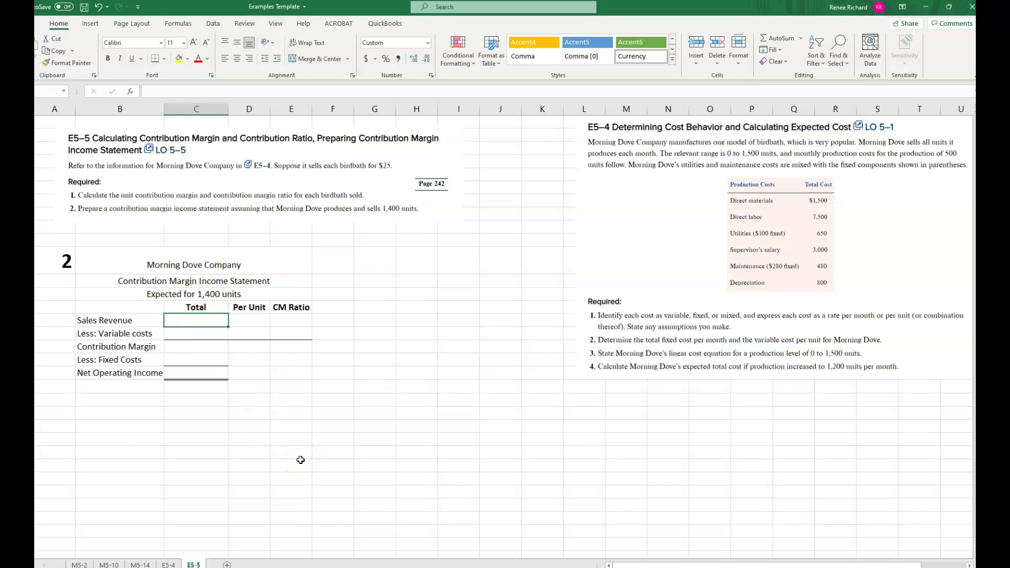
{"action": "type", "text": "+1400*"}
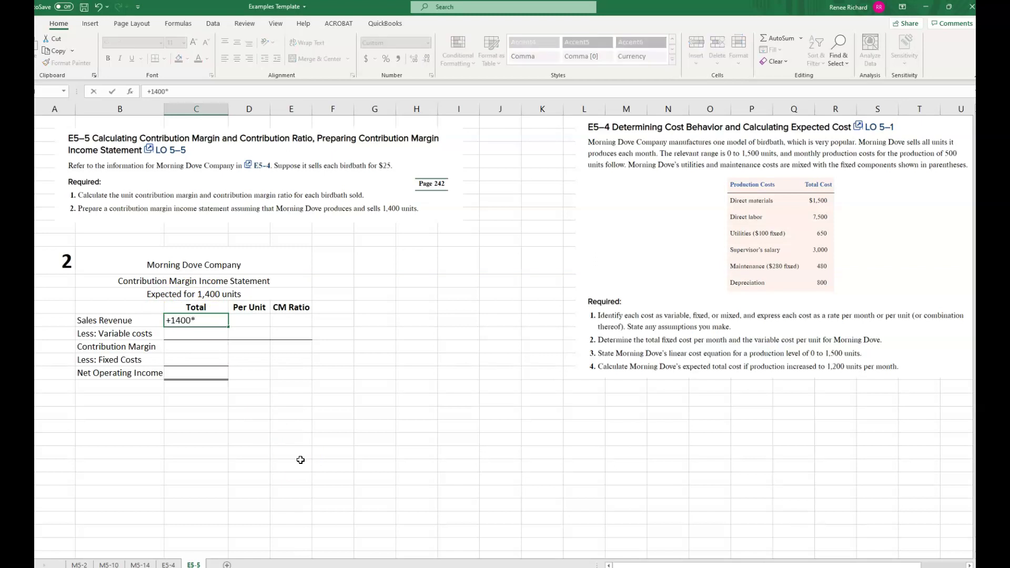
{"action": "key", "text": "Return"}
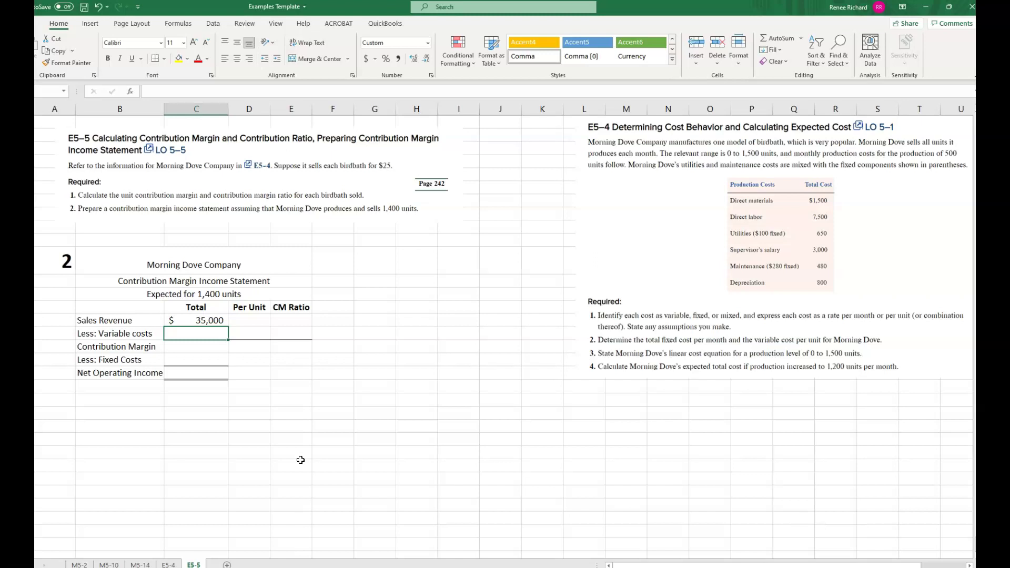
Step: Look up the variable cost per unit on the E5-4 sheet and calculate total Variable costs on E5-5 as 1400*19.50
{"action": "left_click", "coordinate": [170, 564]}
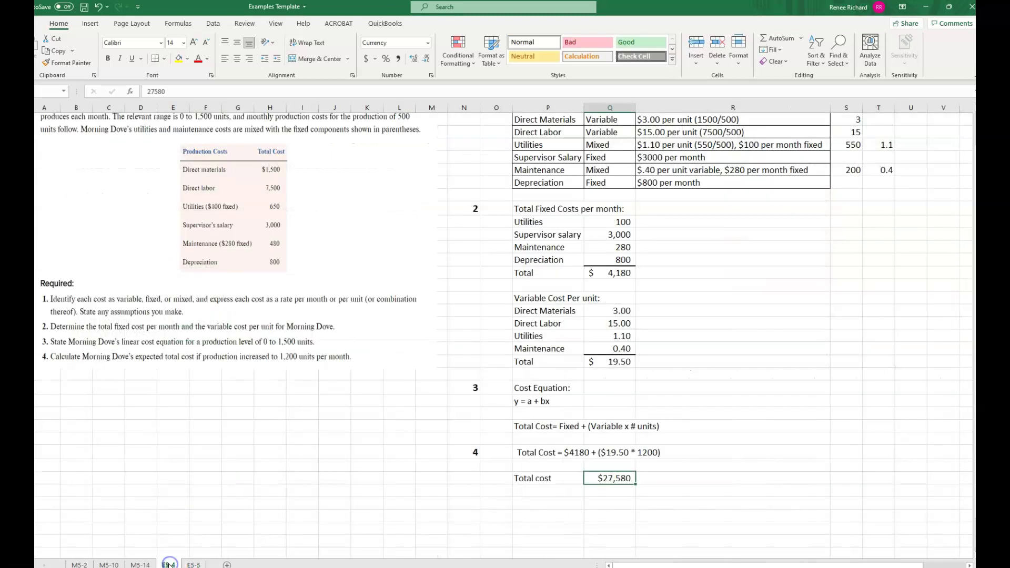
{"action": "left_click", "coordinate": [619, 362]}
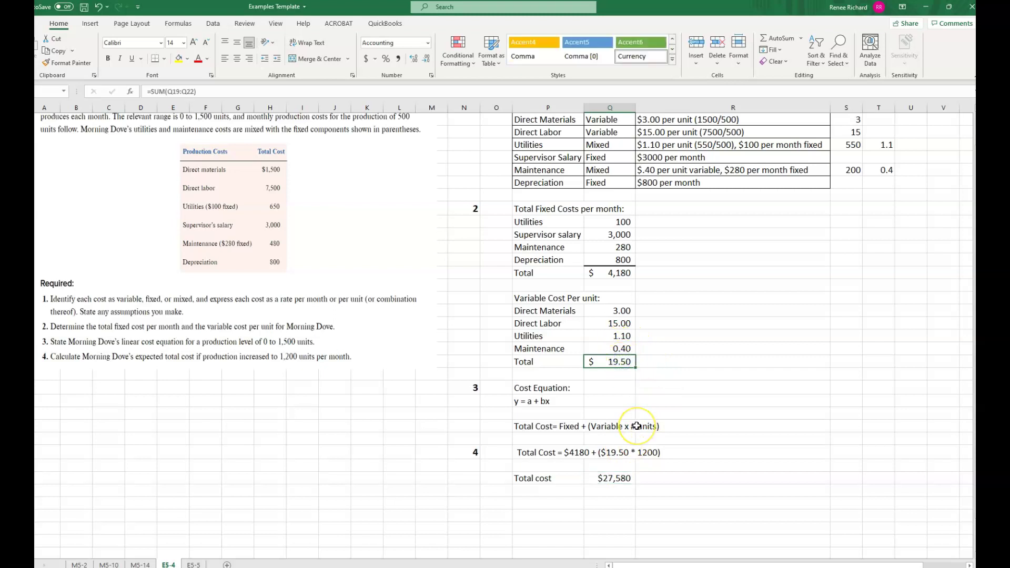
{"action": "left_click", "coordinate": [194, 564]}
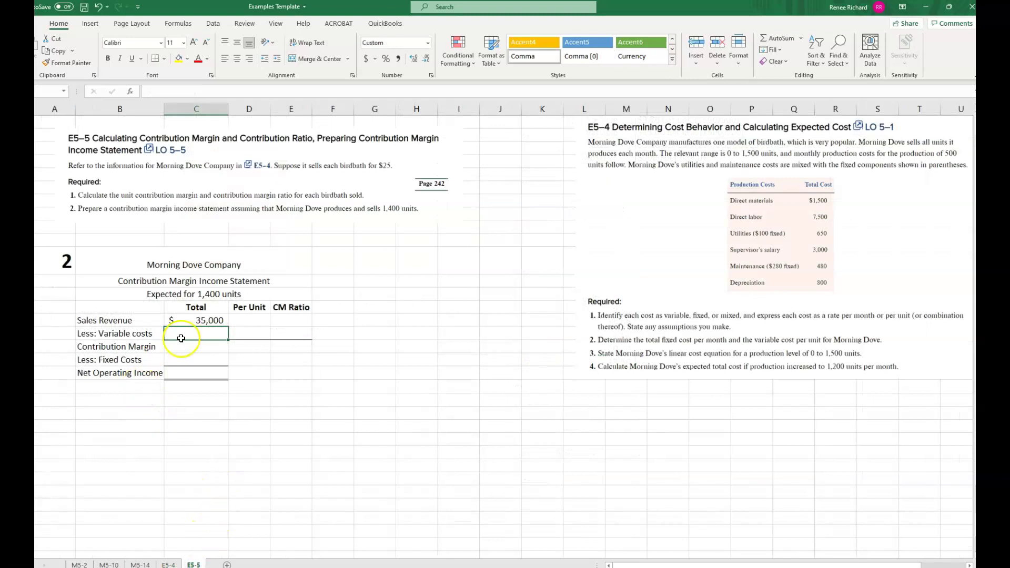
{"action": "type", "text": "+1400*19.50"}
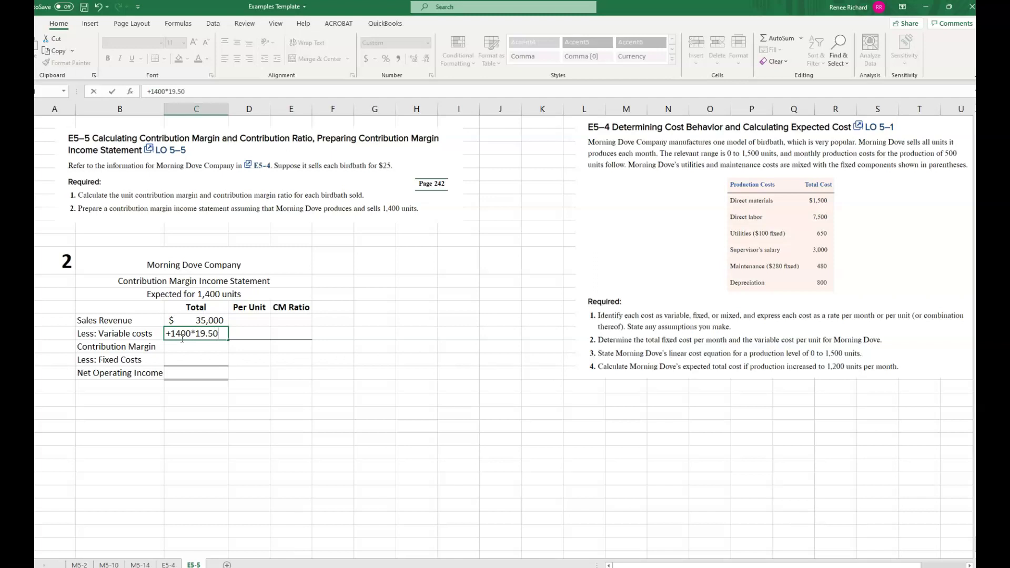
{"action": "key", "text": "Return"}
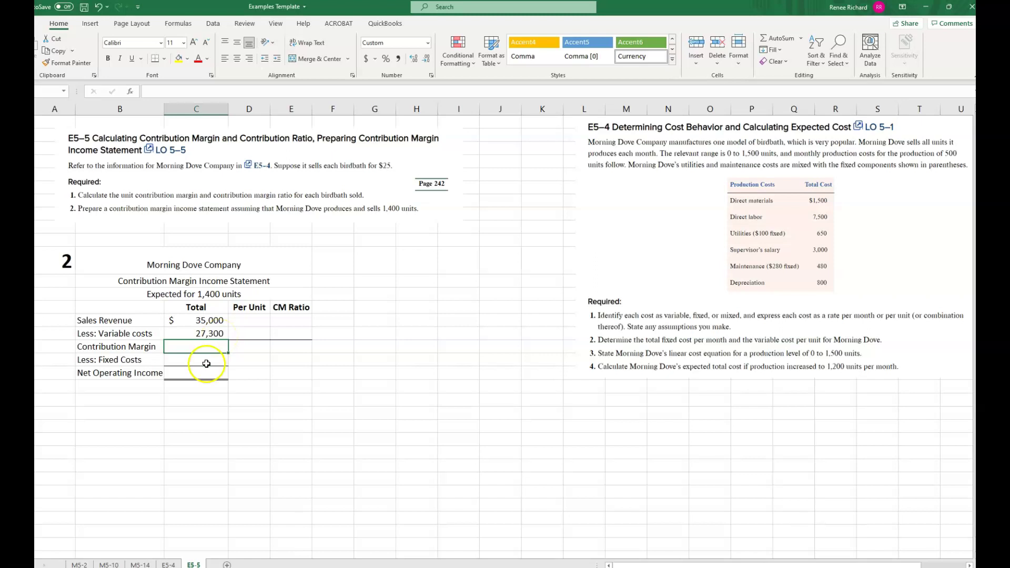
Step: Calculate the total Contribution Margin with a formula subtracting total Variable costs from total Sales Revenue
{"action": "type", "text": "+"}
{"action": "left_click", "coordinate": [214, 322]}
{"action": "type", "text": "-"}
{"action": "left_click", "coordinate": [214, 334]}
{"action": "key", "text": "Return"}
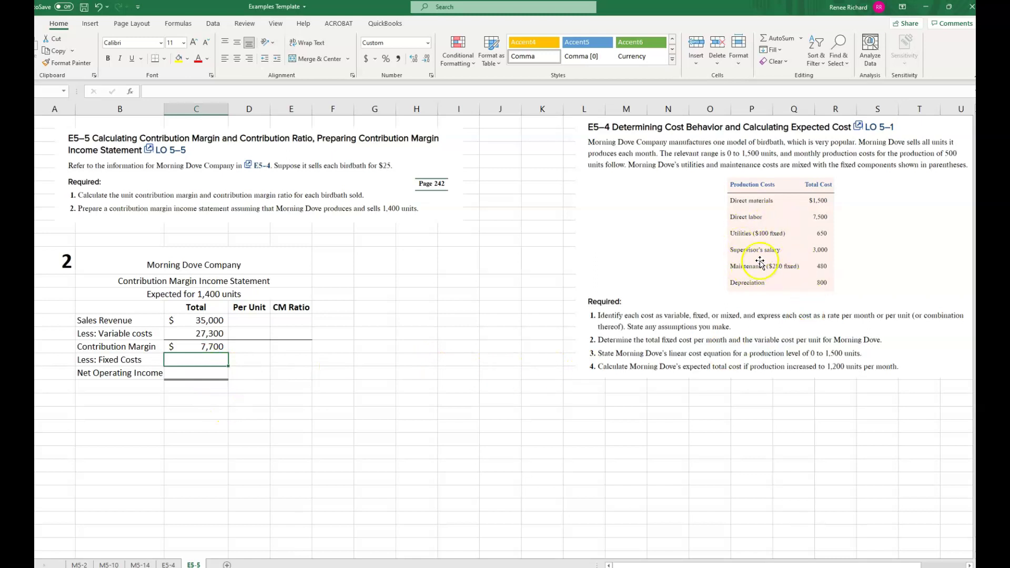
Step: Look up the total fixed costs per month on the E5-4 sheet and enter 4180 as total Fixed Costs on E5-5
{"action": "left_click", "coordinate": [165, 565]}
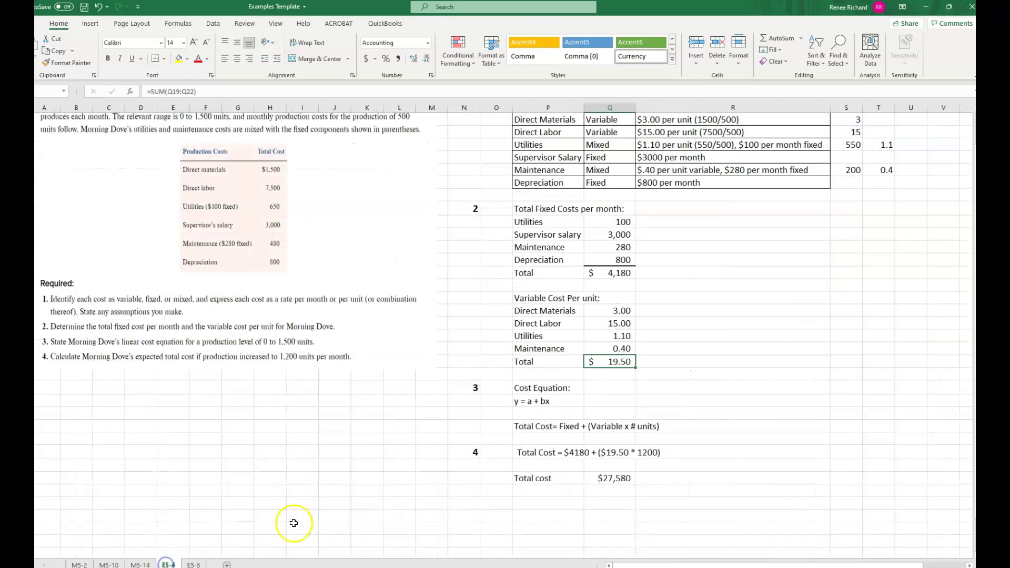
{"action": "left_click", "coordinate": [610, 272]}
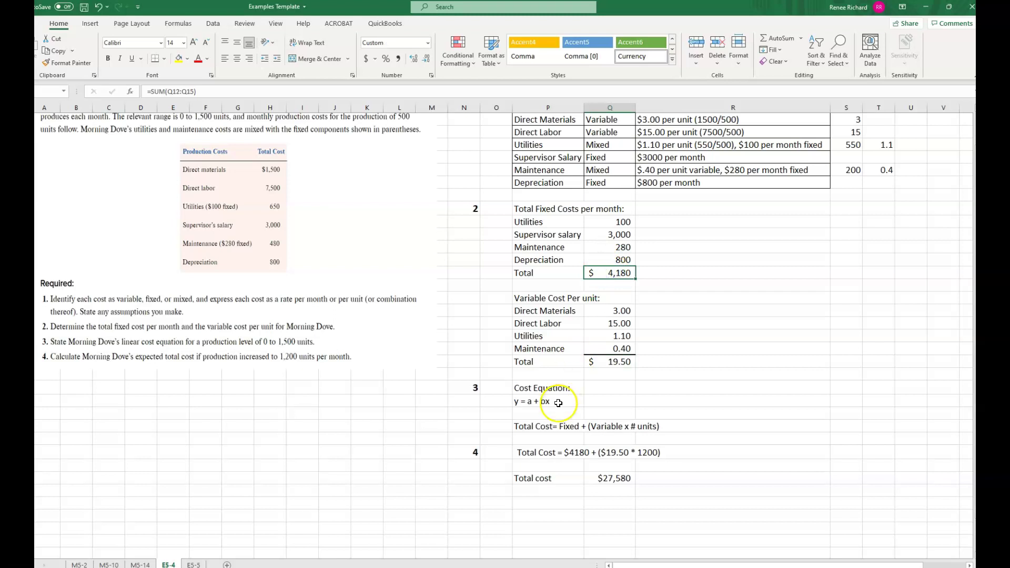
{"action": "left_click", "coordinate": [194, 564]}
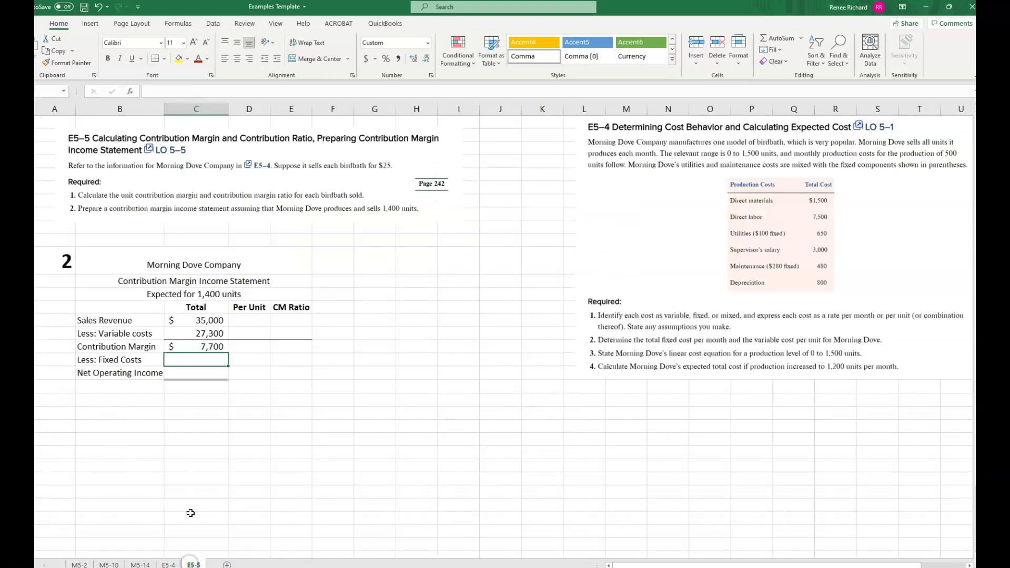
{"action": "type", "text": "4180"}
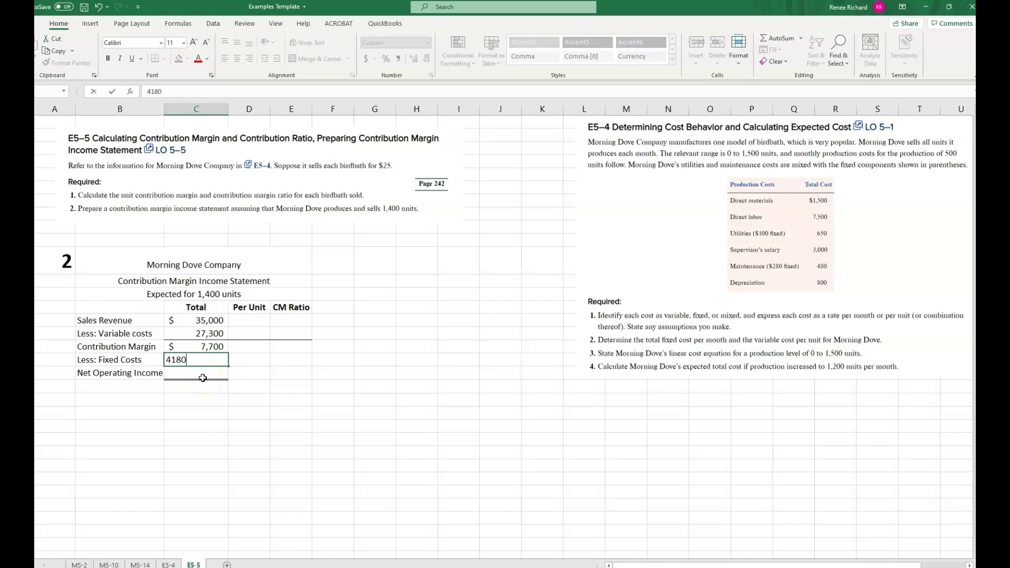
{"action": "key", "text": "Return"}
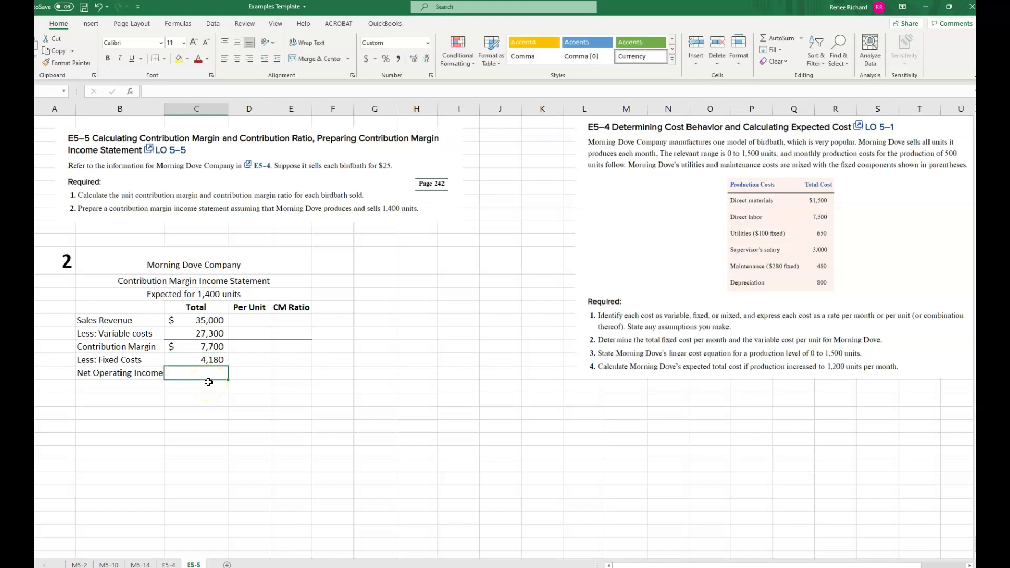
Step: Calculate Net Operating Income in the Total column by subtracting Fixed Costs from the Contribution Margin (C17-C18)
{"action": "type", "text": "+"}
{"action": "left_click", "coordinate": [207, 346]}
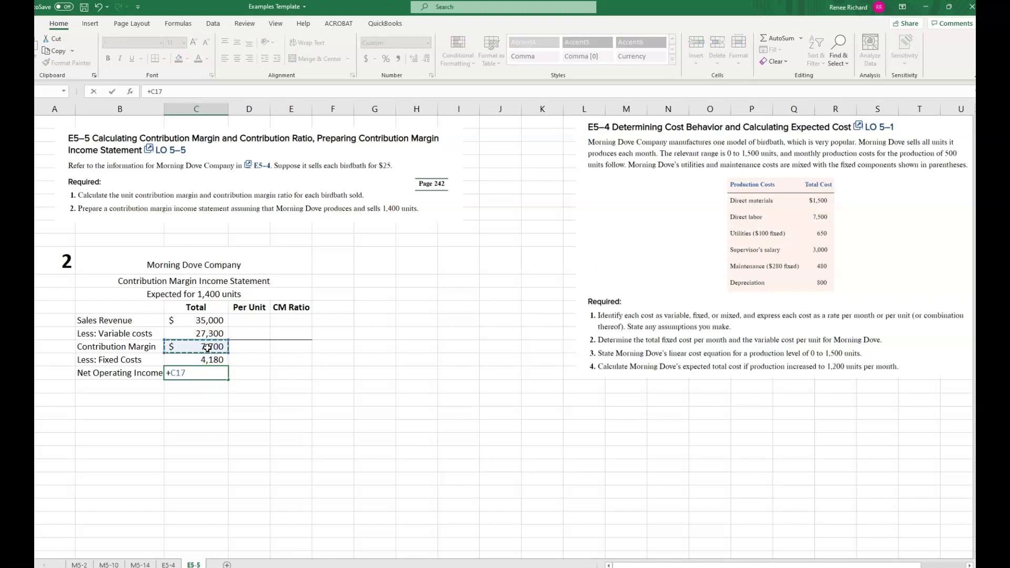
{"action": "type", "text": "-"}
{"action": "left_click", "coordinate": [212, 361]}
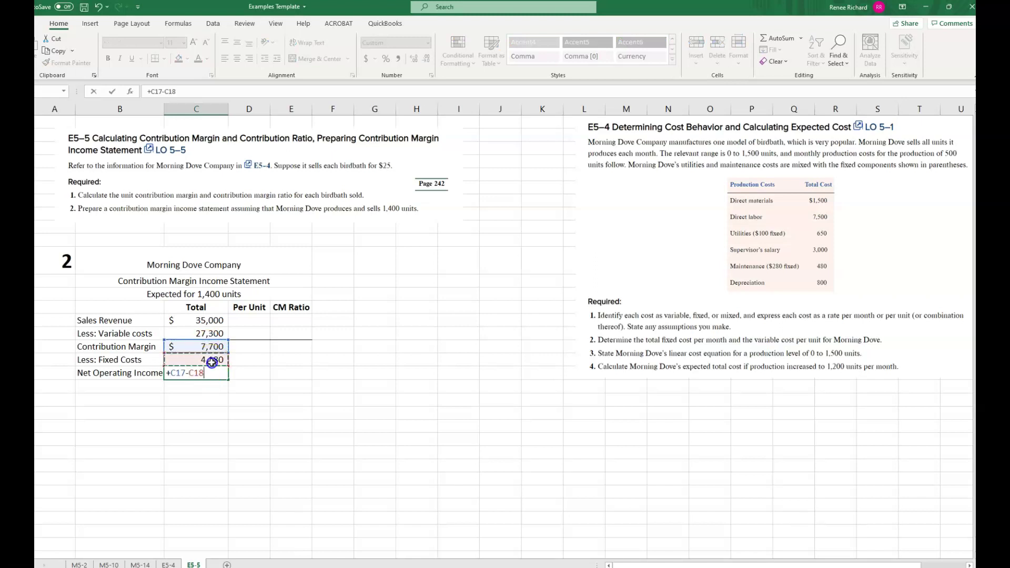
{"action": "key", "text": "Return"}
{"action": "left_click", "coordinate": [211, 373]}
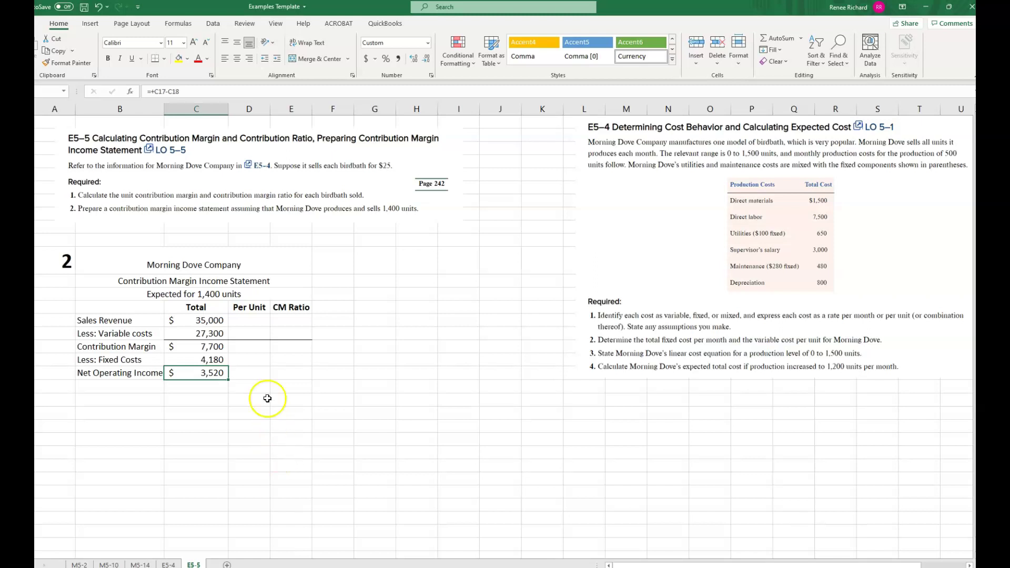
Step: Enter the per-unit amounts: 25 for Sales Revenue and 19.50 for Variable costs, checking the E5-4 sheet for the cost
{"action": "left_click", "coordinate": [257, 321]}
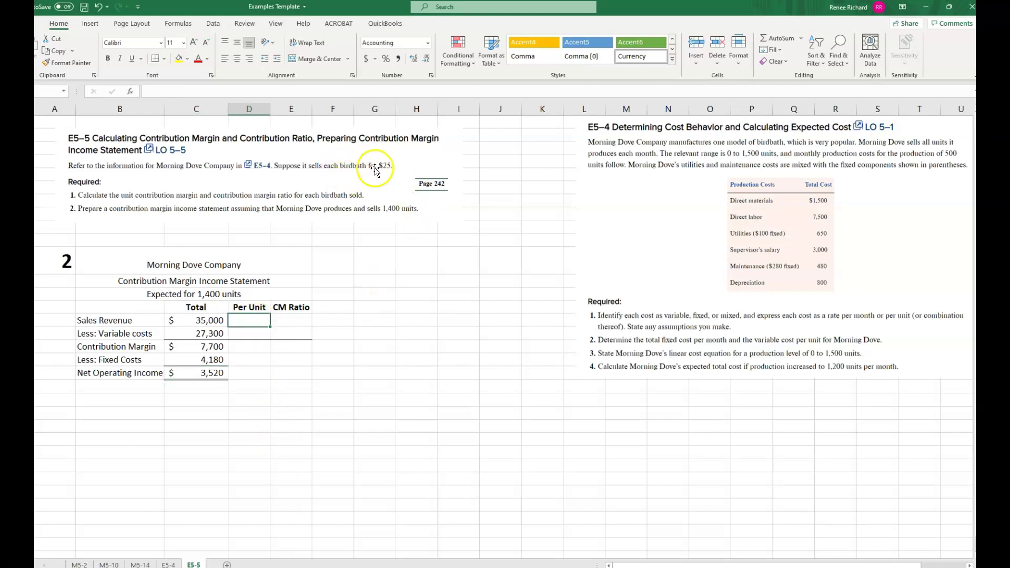
{"action": "type", "text": "25"}
{"action": "key", "text": "Return"}
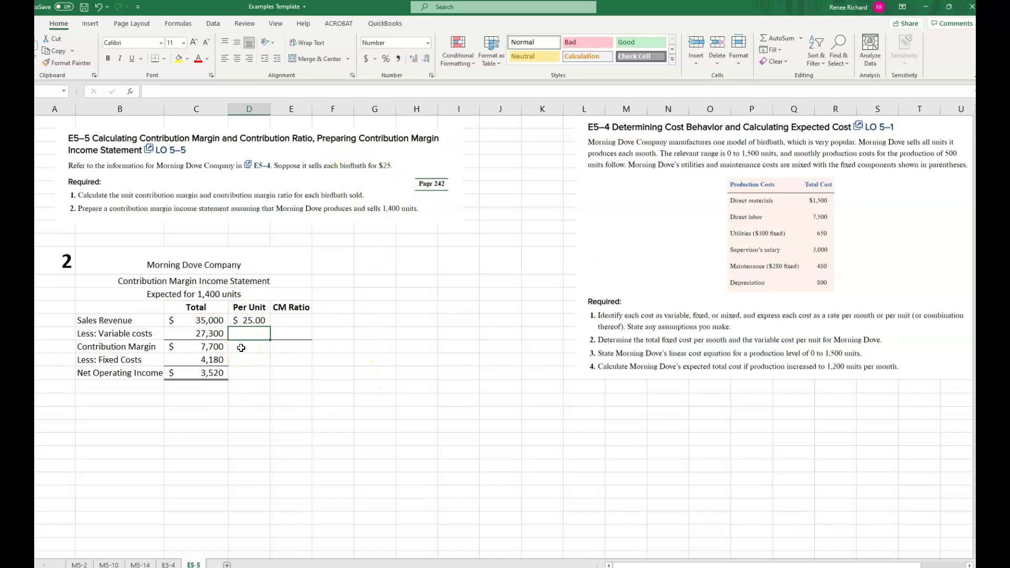
{"action": "left_click", "coordinate": [167, 565]}
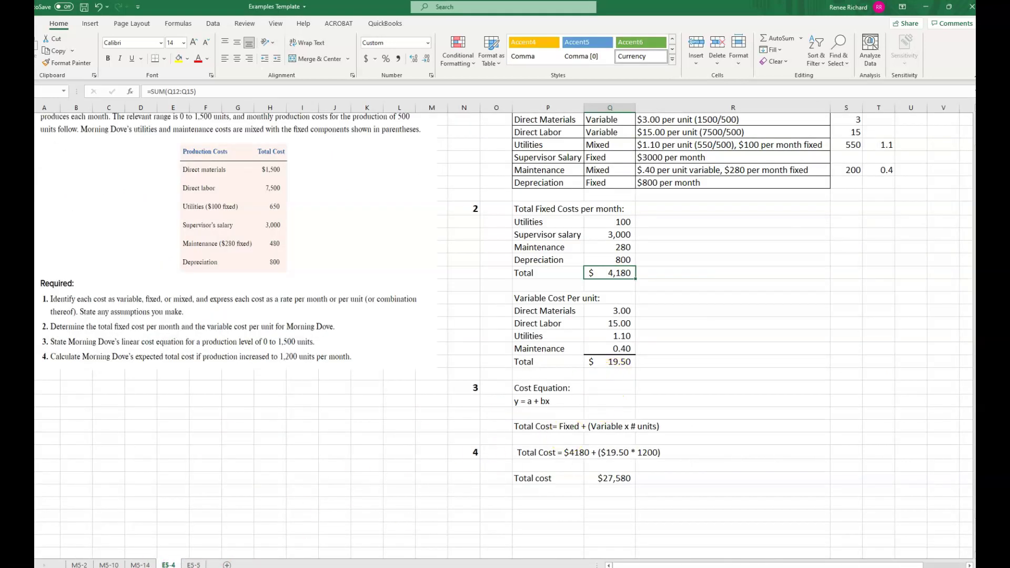
{"action": "left_click", "coordinate": [194, 565]}
{"action": "left_click", "coordinate": [255, 338]}
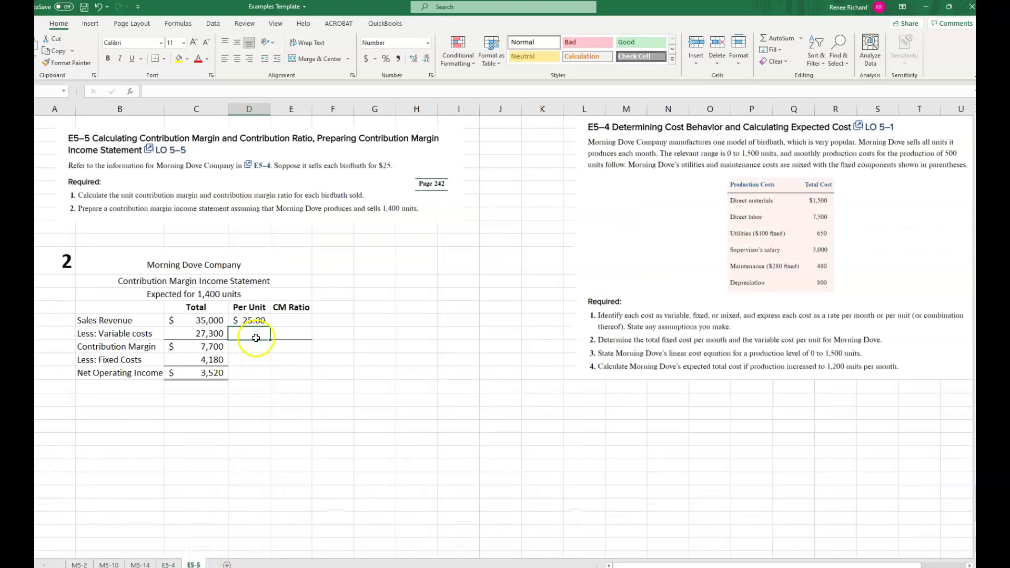
{"action": "type", "text": "19.50"}
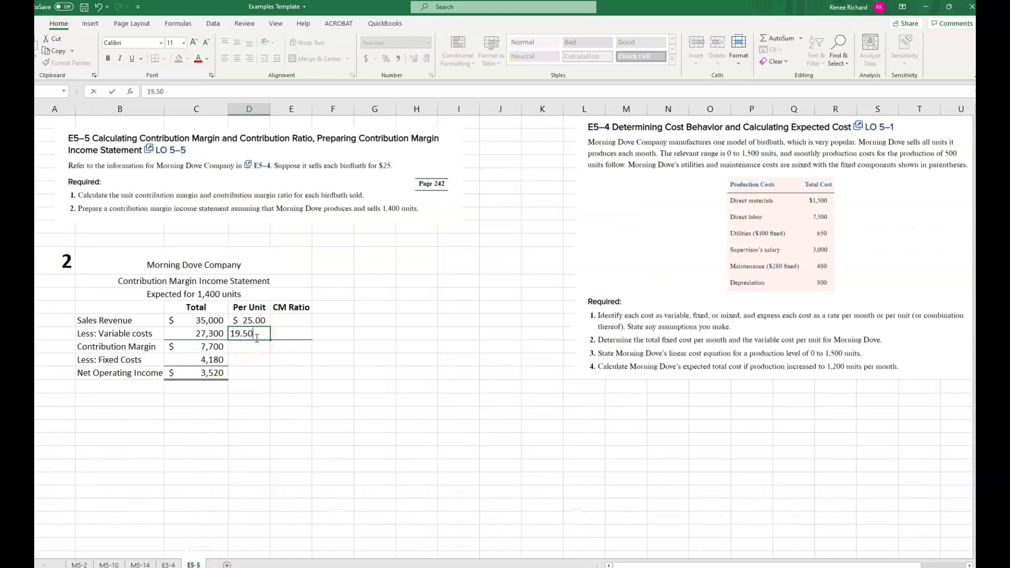
{"action": "key", "text": "Return"}
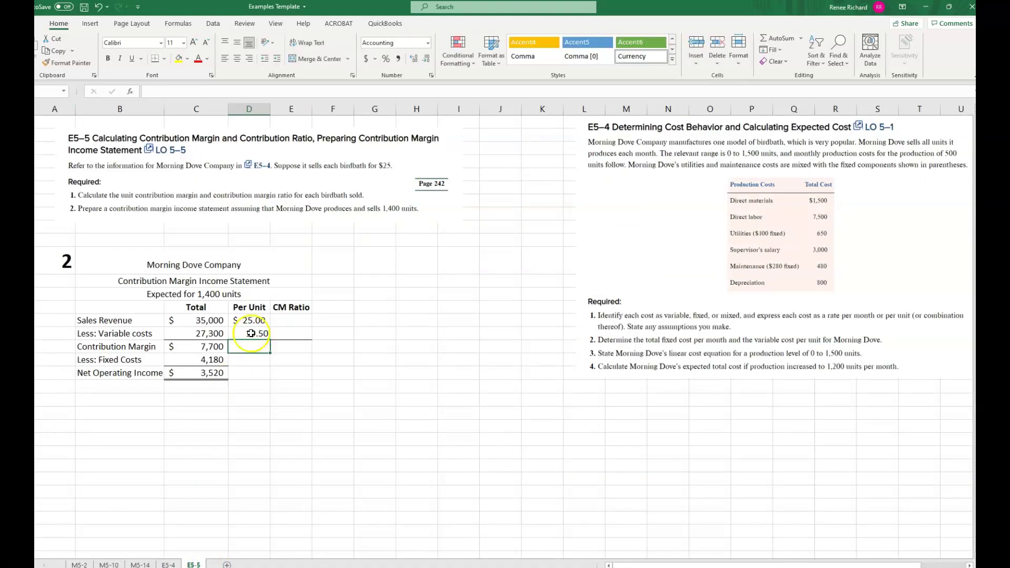
Step: Calculate the per-unit Contribution Margin with a formula subtracting per-unit Variable costs from per-unit Sales Revenue
{"action": "type", "text": "+"}
{"action": "left_click", "coordinate": [260, 319]}
{"action": "type", "text": "-"}
{"action": "left_click", "coordinate": [257, 333]}
{"action": "key", "text": "Return"}
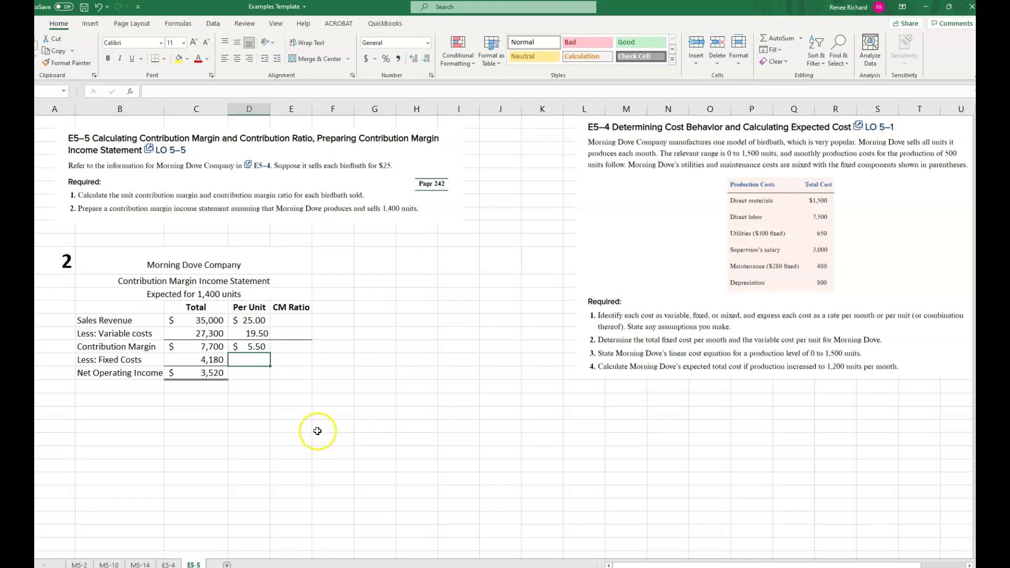
Step: Replace the "CM Ratio" heading with "Percentage of sales", wrap its text, and widen column E slightly to fit it
{"action": "left_click", "coordinate": [283, 308]}
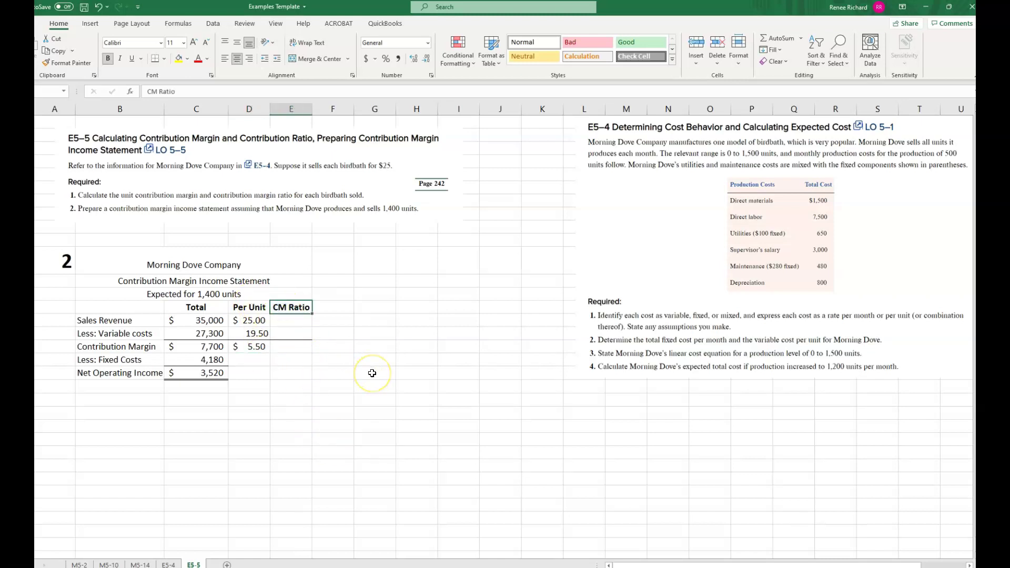
{"action": "type", "text": "Perc"}
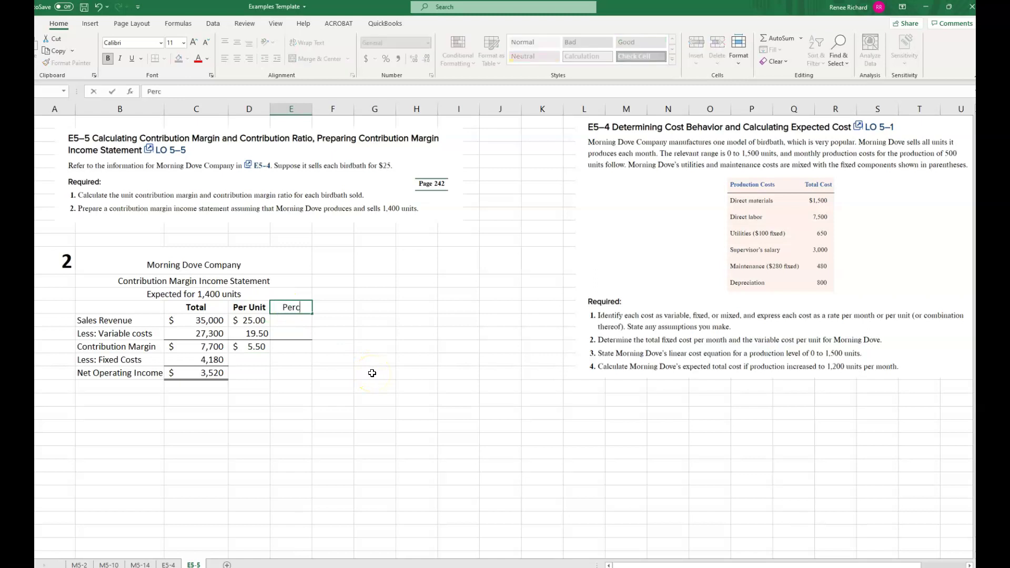
{"action": "type", "text": "entage of sales"}
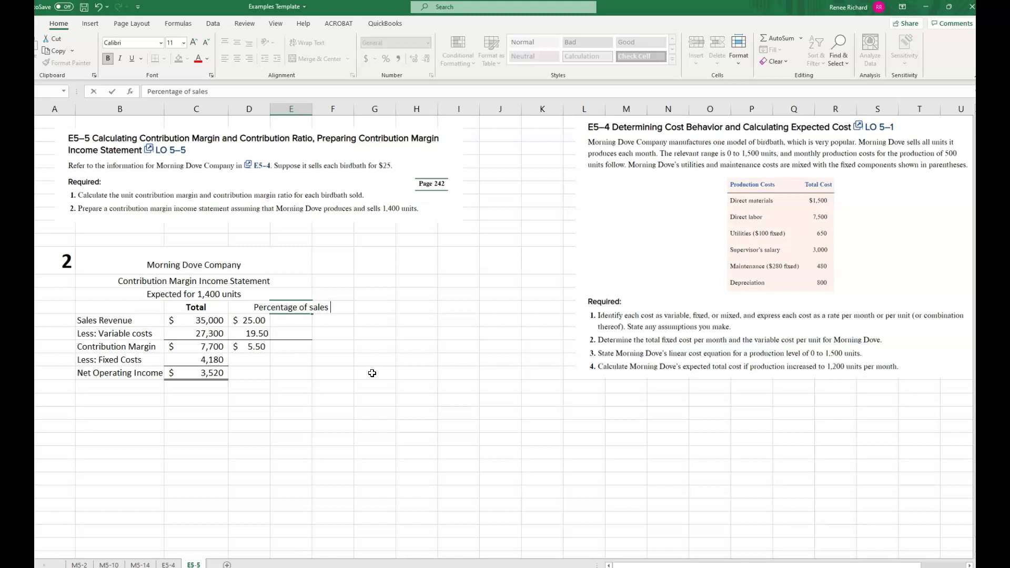
{"action": "key", "text": "Return"}
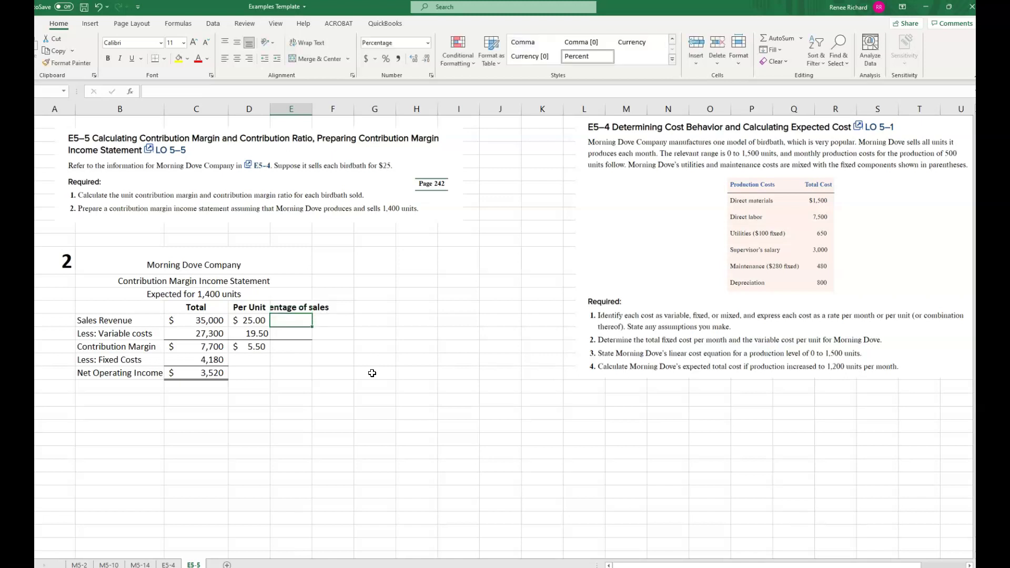
{"action": "left_click", "coordinate": [290, 308]}
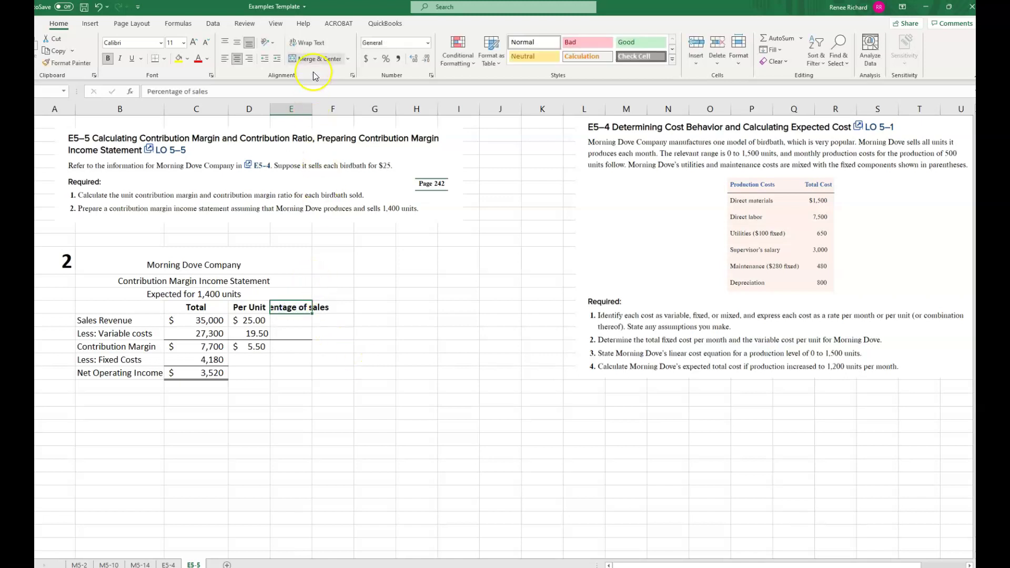
{"action": "left_click", "coordinate": [307, 43]}
{"action": "left_click_drag", "start_coordinate": [312, 110], "coordinate": [319, 110]}
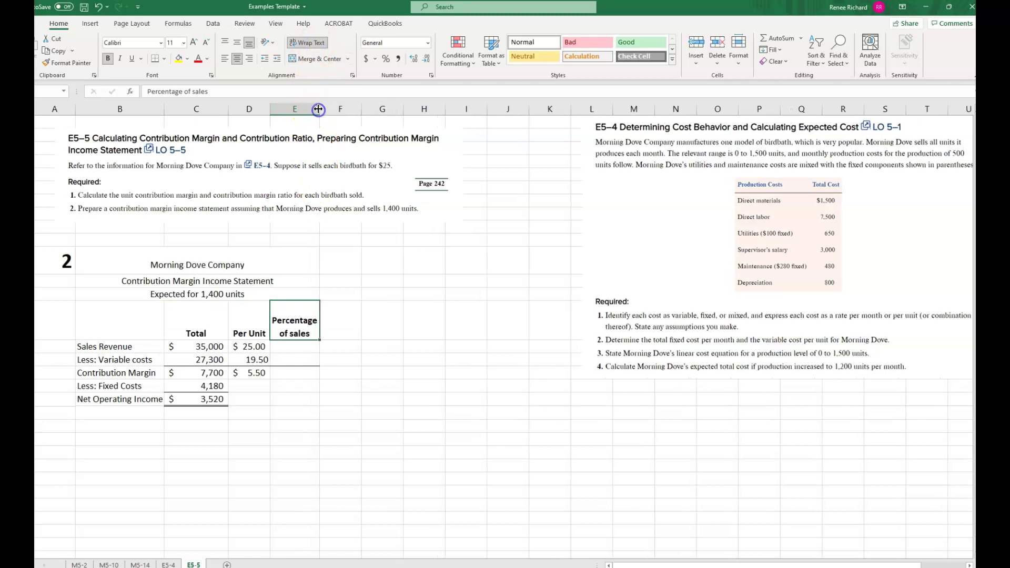
{"action": "left_click", "coordinate": [278, 345]}
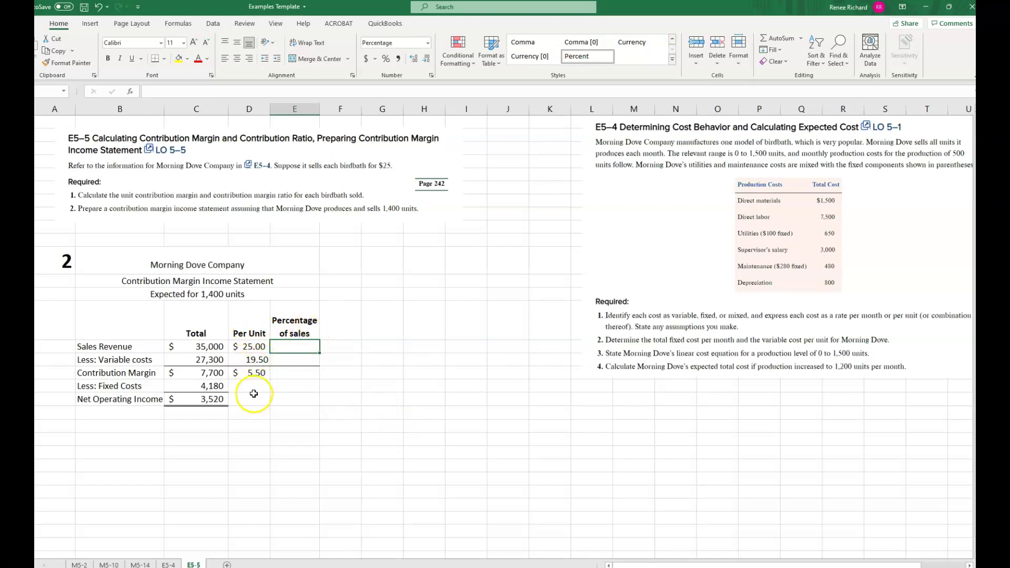
{"action": "left_click", "coordinate": [245, 372]}
{"action": "left_click", "coordinate": [291, 373]}
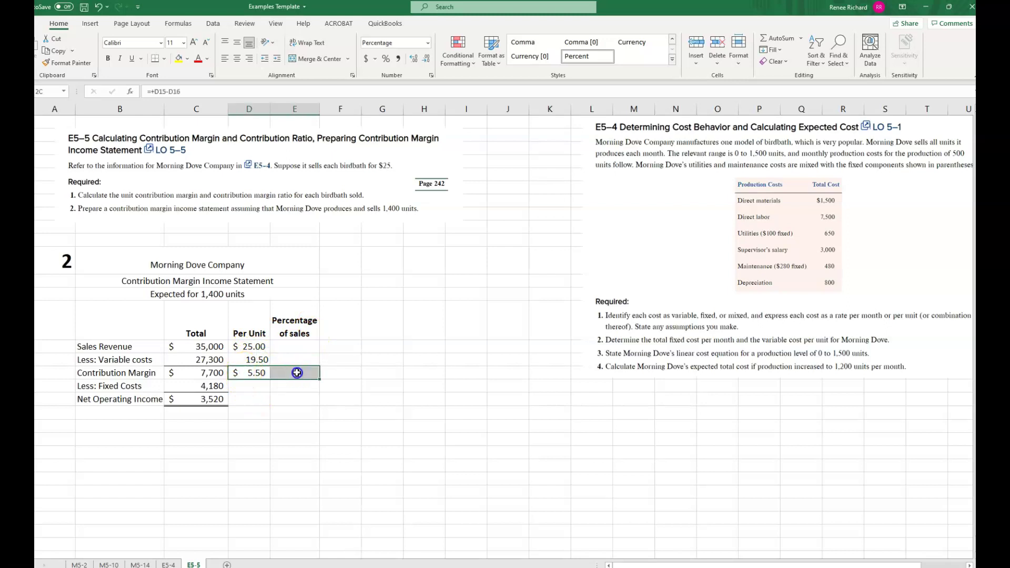
{"action": "left_click", "coordinate": [251, 387]}
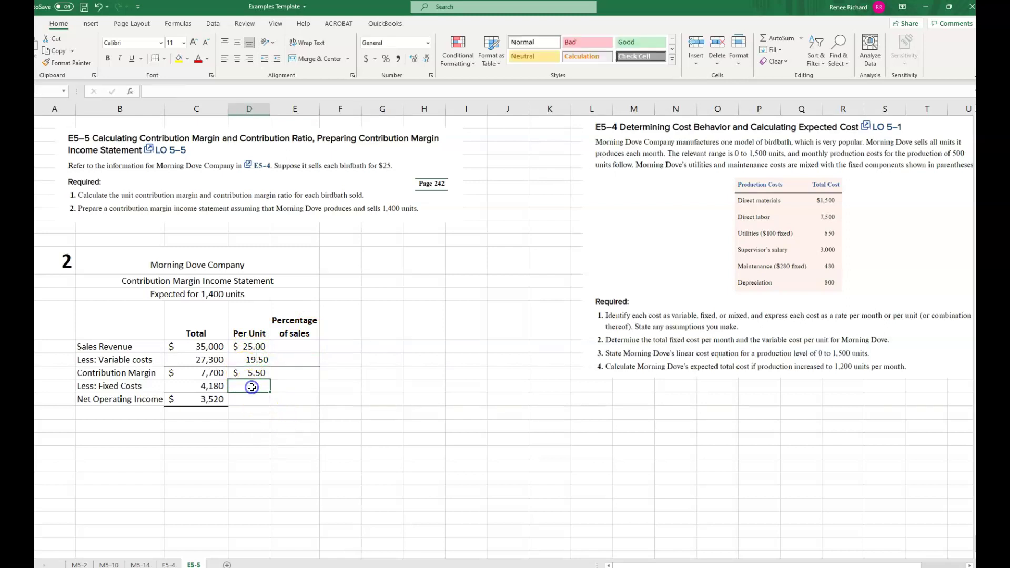
{"action": "left_click", "coordinate": [252, 399]}
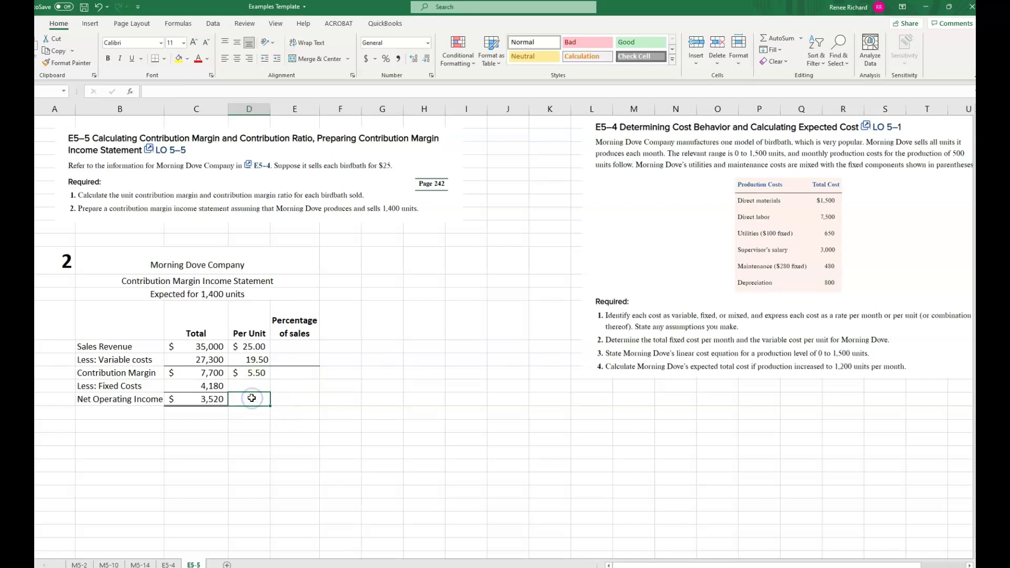
Step: Calculate Sales Revenue's percentage of sales by dividing its per-unit amount by itself (D15/D15)
{"action": "left_click", "coordinate": [303, 348]}
{"action": "left_click", "coordinate": [304, 346]}
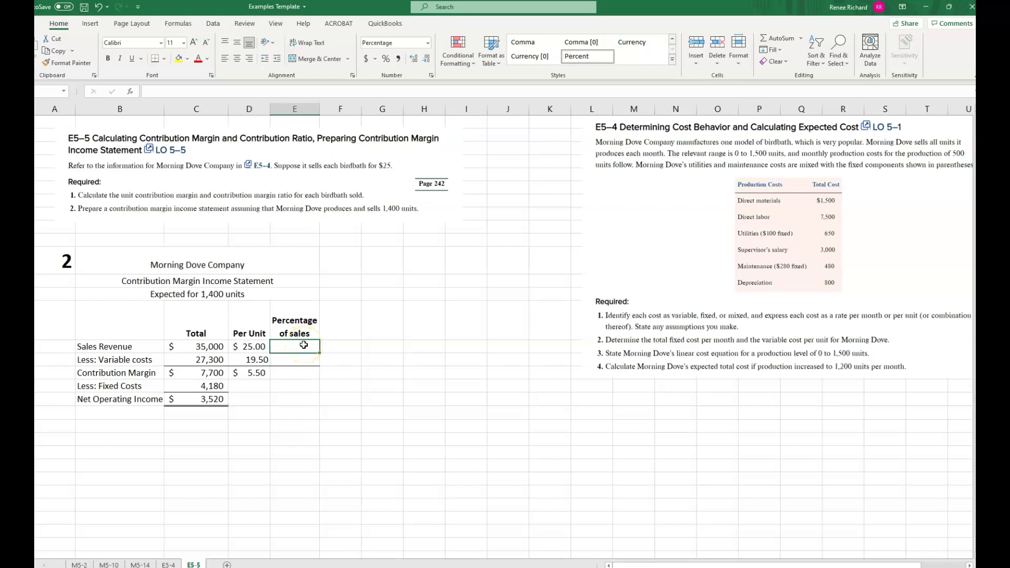
{"action": "type", "text": "+"}
{"action": "left_click", "coordinate": [250, 350]}
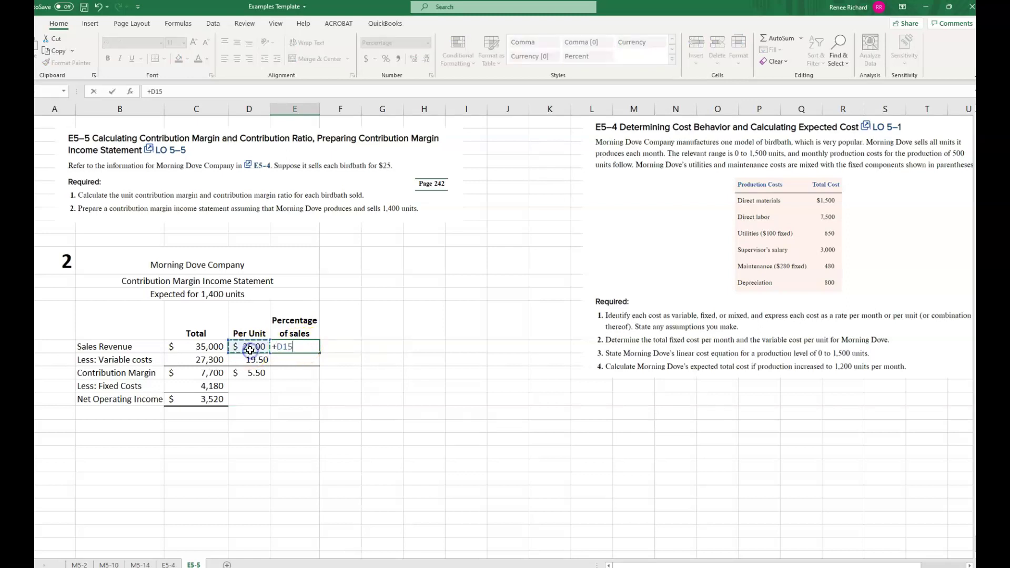
{"action": "type", "text": "/"}
{"action": "left_click", "coordinate": [250, 350]}
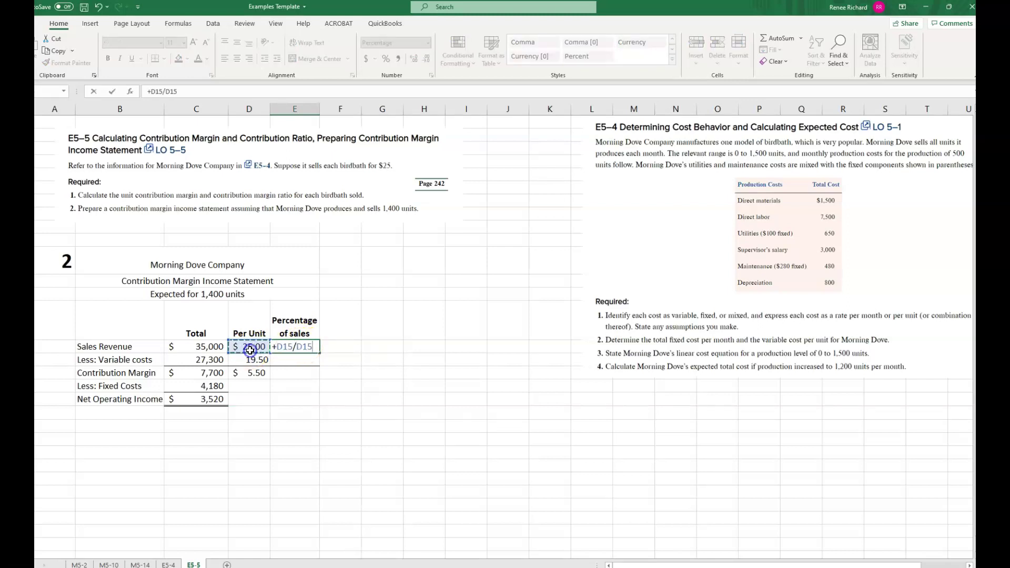
{"action": "key", "text": "Return"}
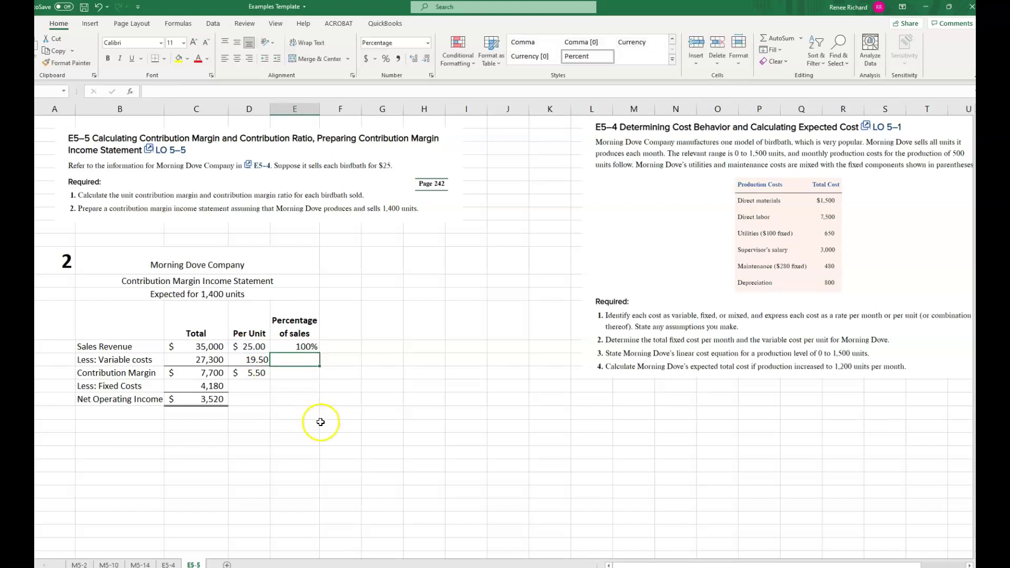
Step: Calculate the Variable costs' percentage of sales by dividing their per-unit amount by per-unit Sales Revenue (D16/D15)
{"action": "type", "text": "+"}
{"action": "left_click", "coordinate": [258, 361]}
{"action": "type", "text": "/"}
{"action": "left_click", "coordinate": [259, 348]}
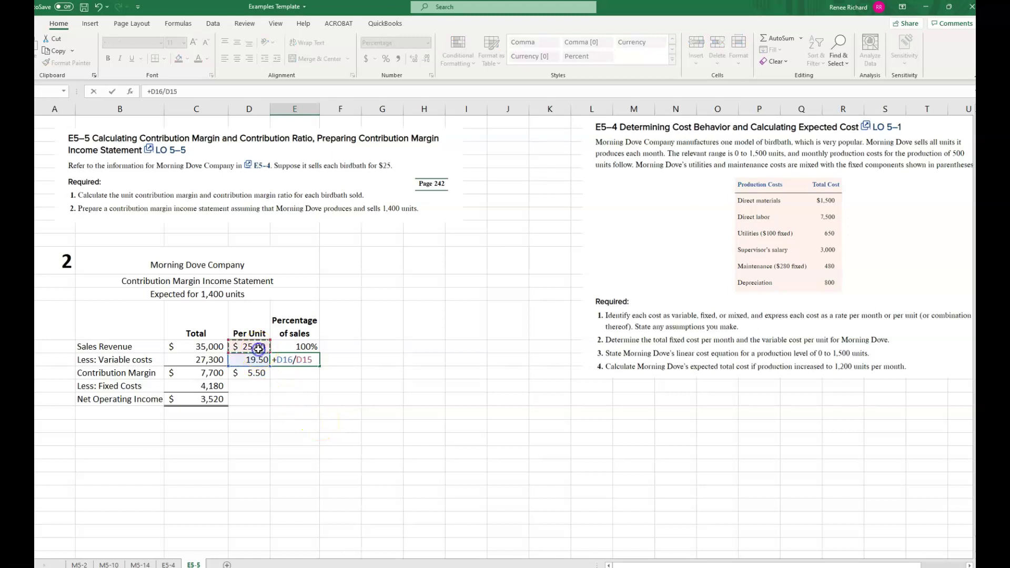
{"action": "key", "text": "Return"}
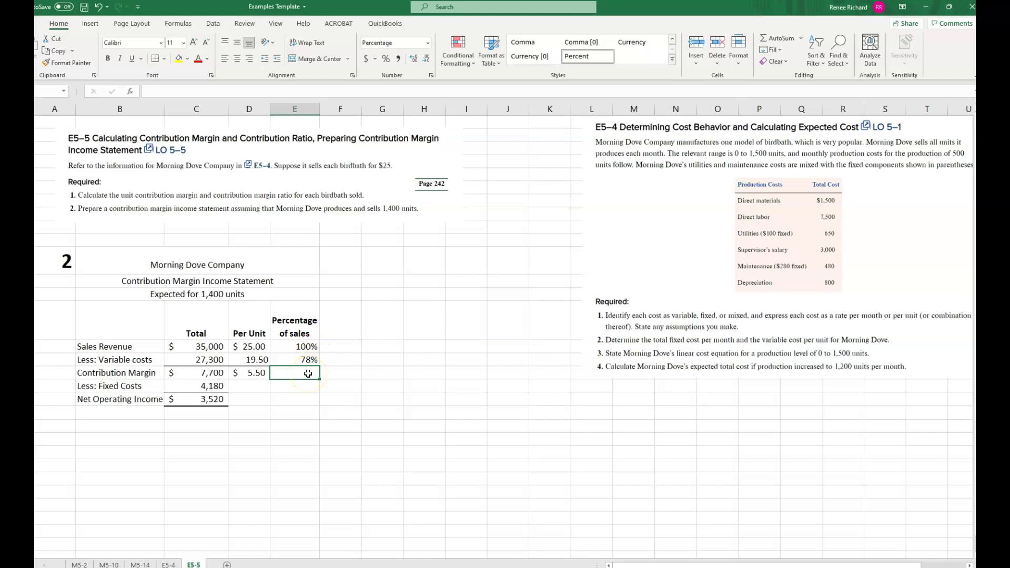
Step: Calculate the Contribution Margin's percentage of sales by dividing its per-unit amount by per-unit Sales Revenue
{"action": "type", "text": "+"}
{"action": "left_click", "coordinate": [260, 372]}
{"action": "type", "text": "/"}
{"action": "left_click", "coordinate": [251, 347]}
{"action": "key", "text": "Return"}
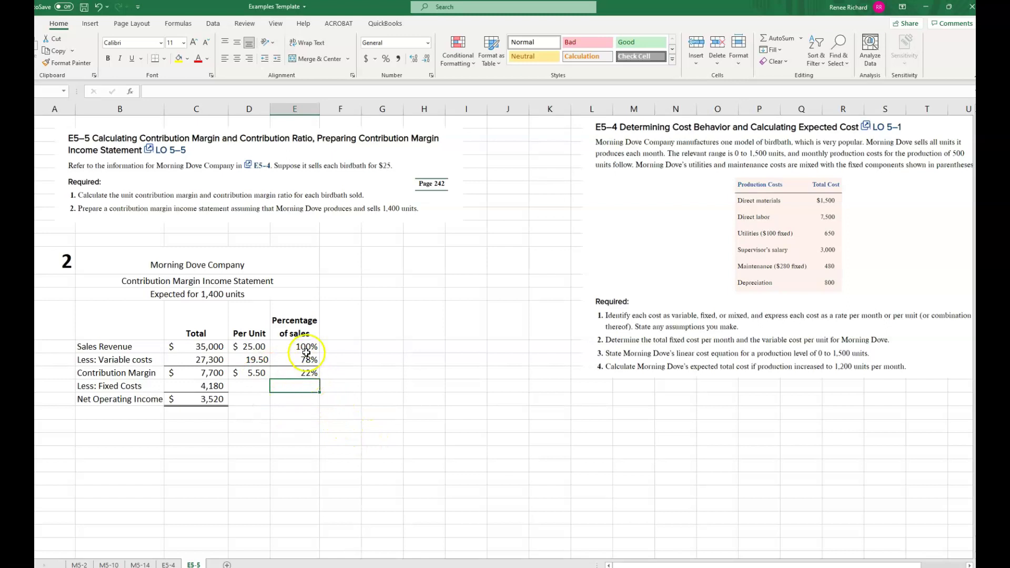
{"action": "left_click_drag", "start_coordinate": [217, 347], "coordinate": [315, 412]}
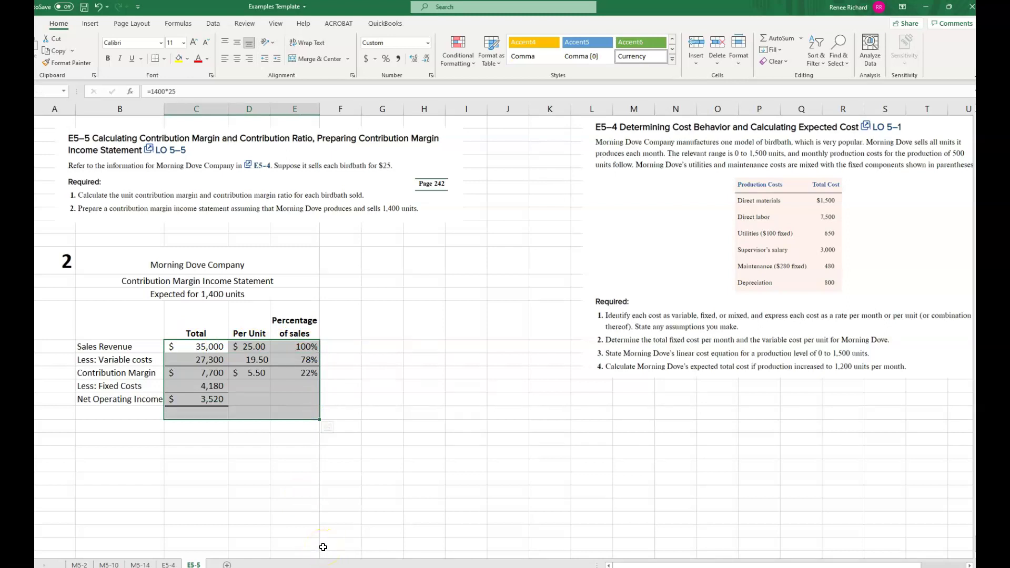
{"action": "left_click", "coordinate": [330, 491]}
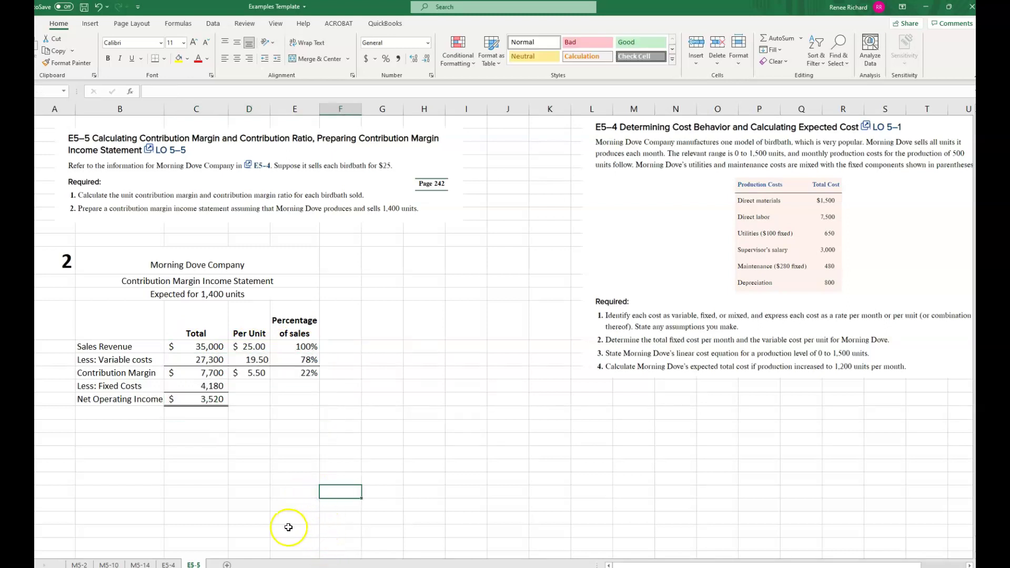